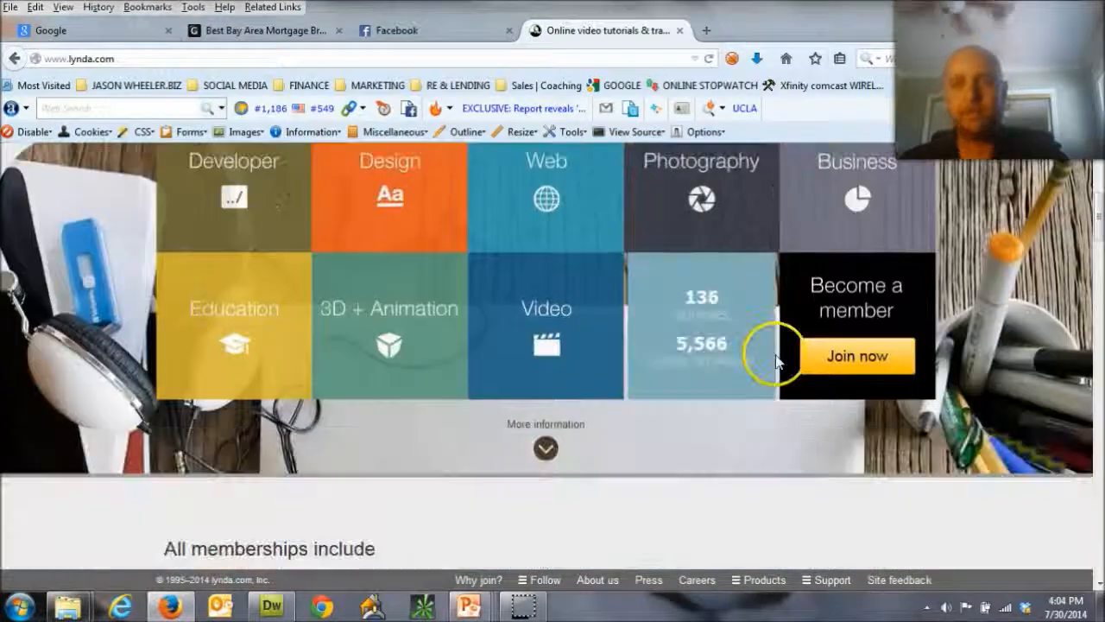
scroll(924, 443, up, 2)
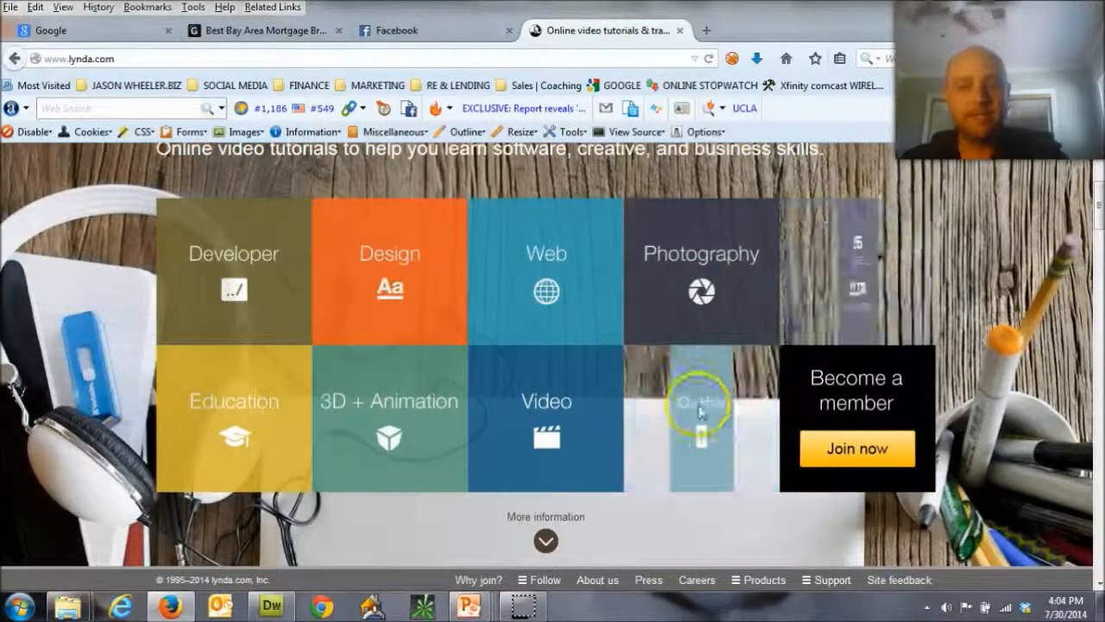
scroll(680, 514, up, 4)
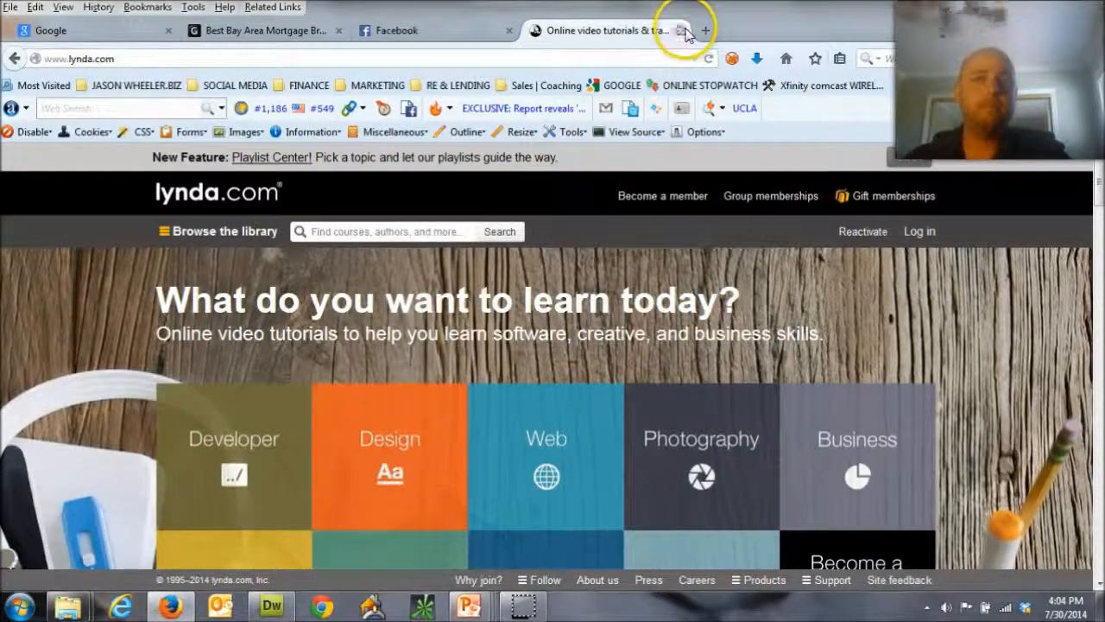
Switch to the new PowerPoint presentation and delete the subtitle and title placeholders from the first slide
click(469, 602)
click(832, 476)
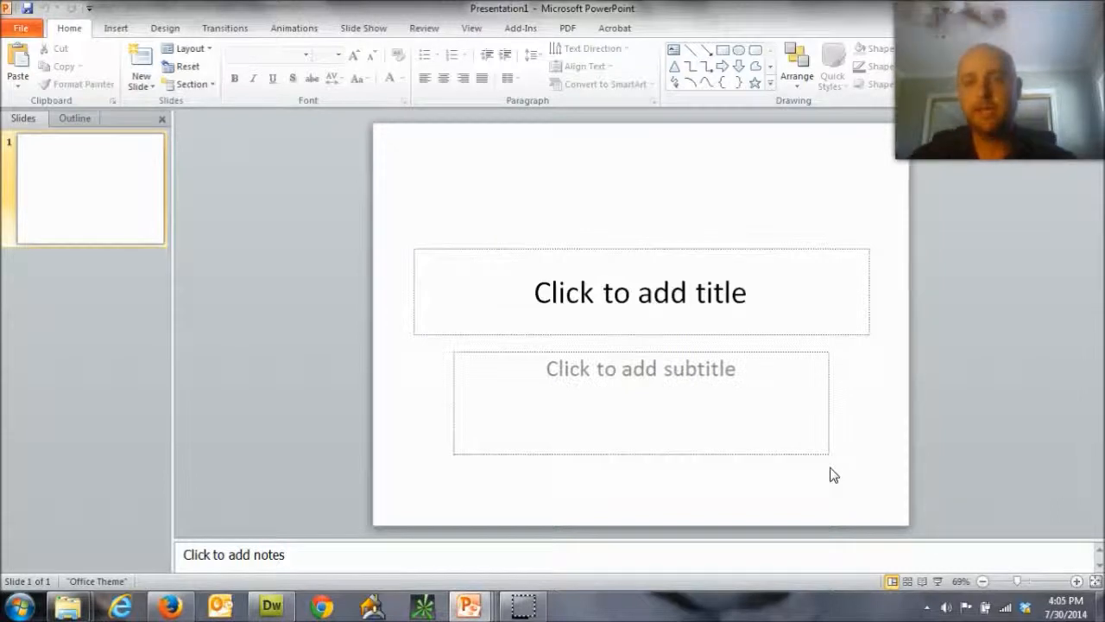
click(816, 332)
click(873, 388)
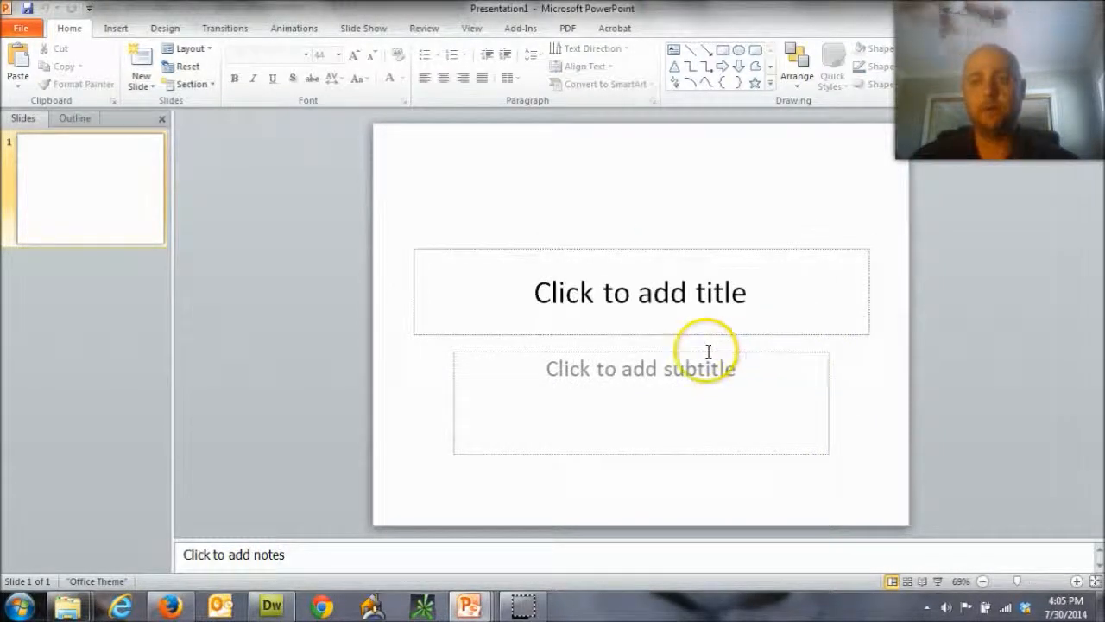
click(746, 454)
key(Delete)
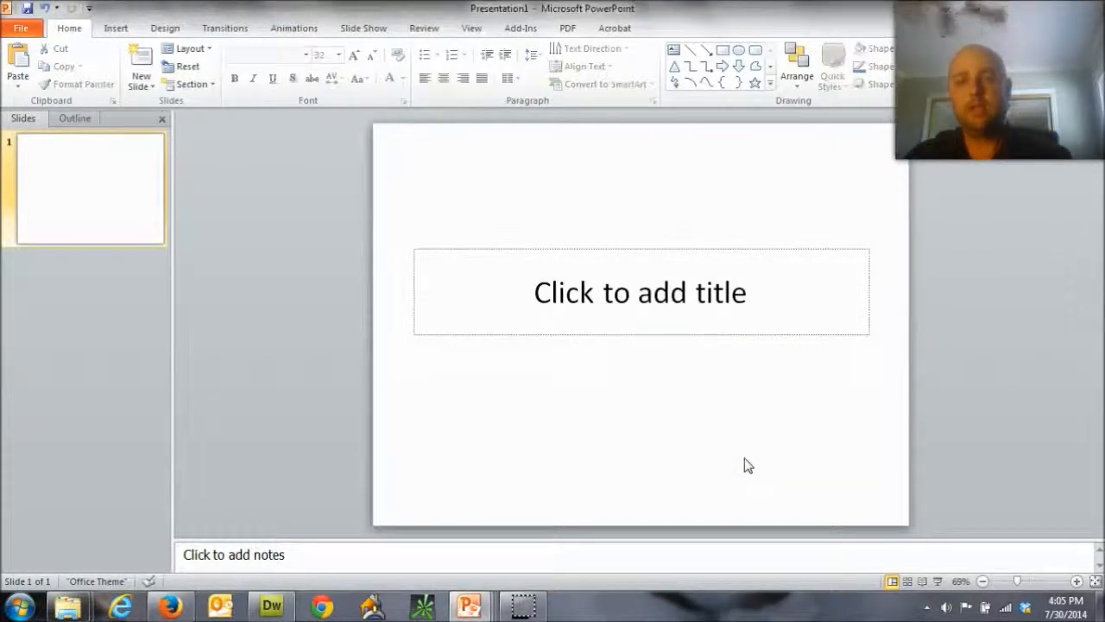
click(743, 339)
key(Delete)
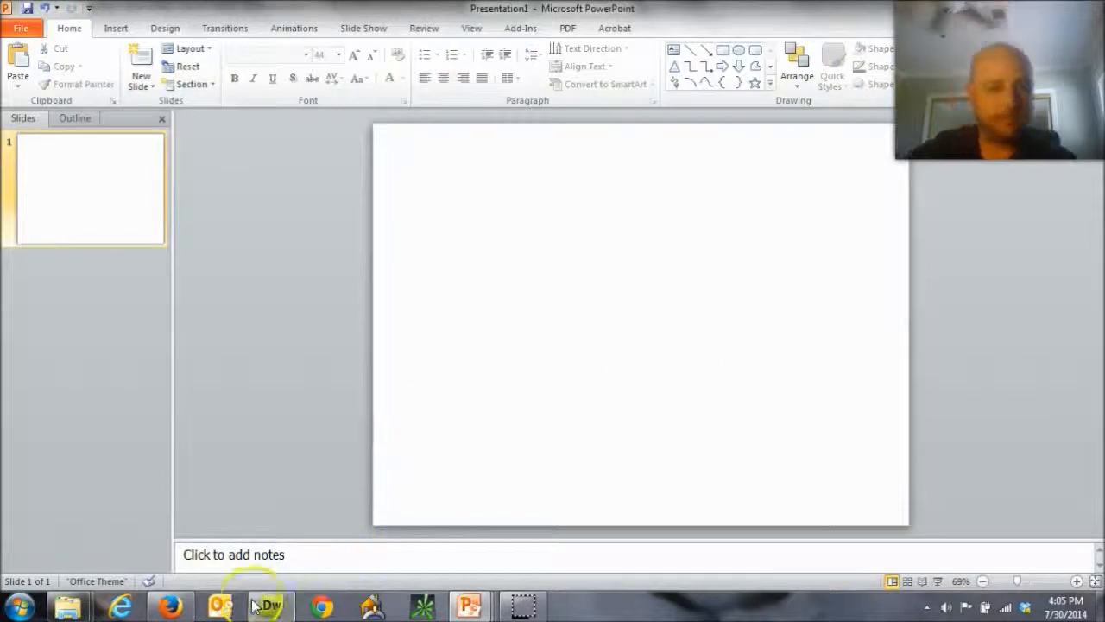
Switch to Firefox, search Google in a new tab for the size of a postcard, and highlight the minimum mailing dimensions
click(169, 609)
click(711, 29)
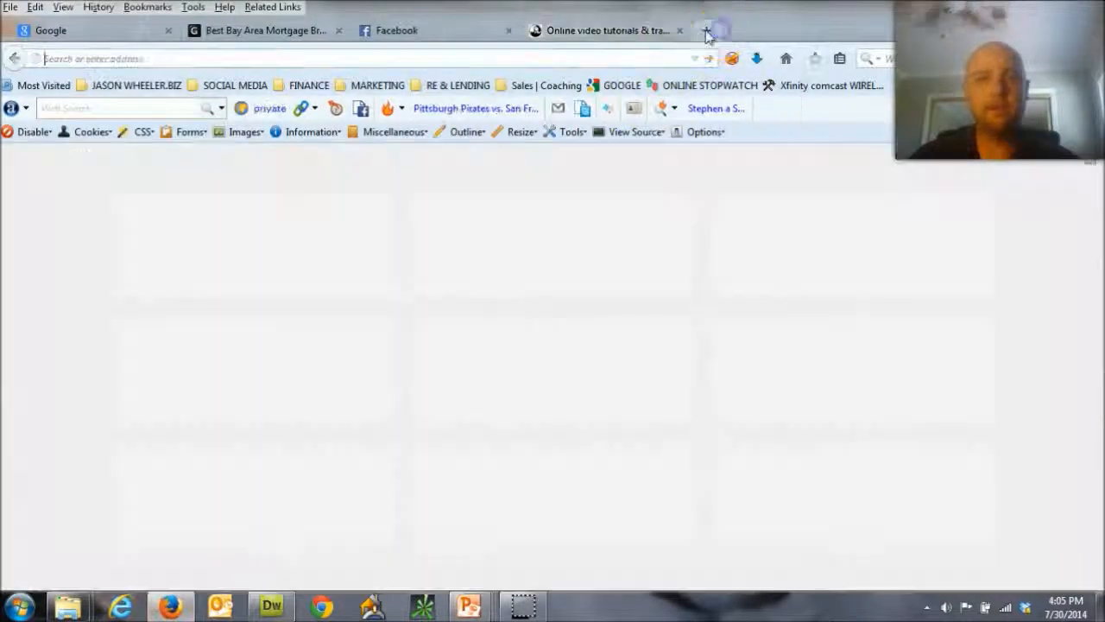
click(623, 87)
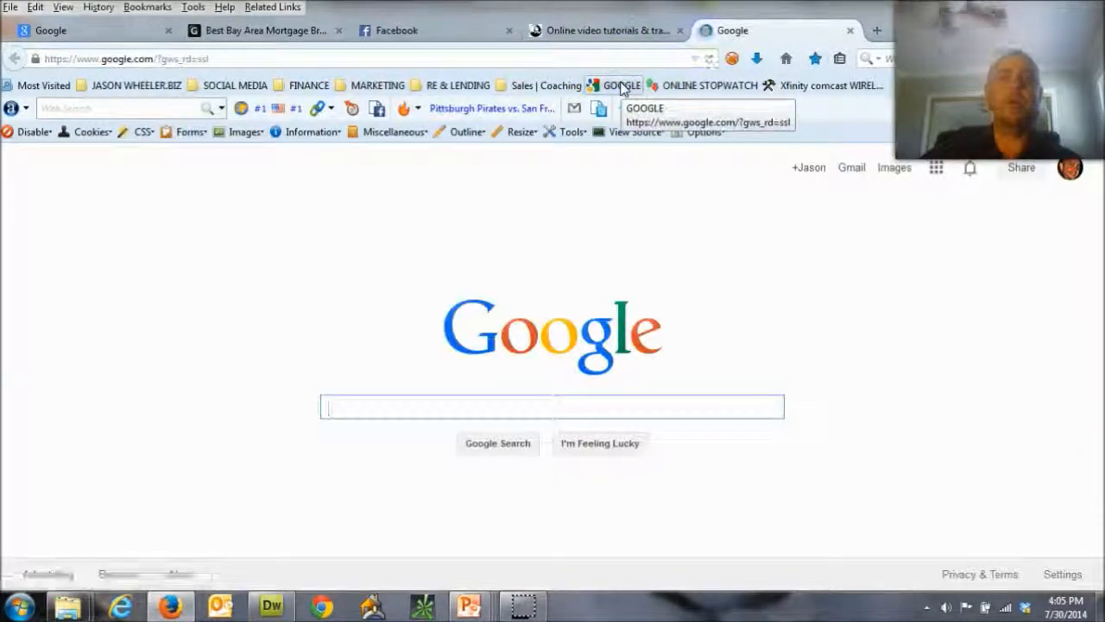
text(si)
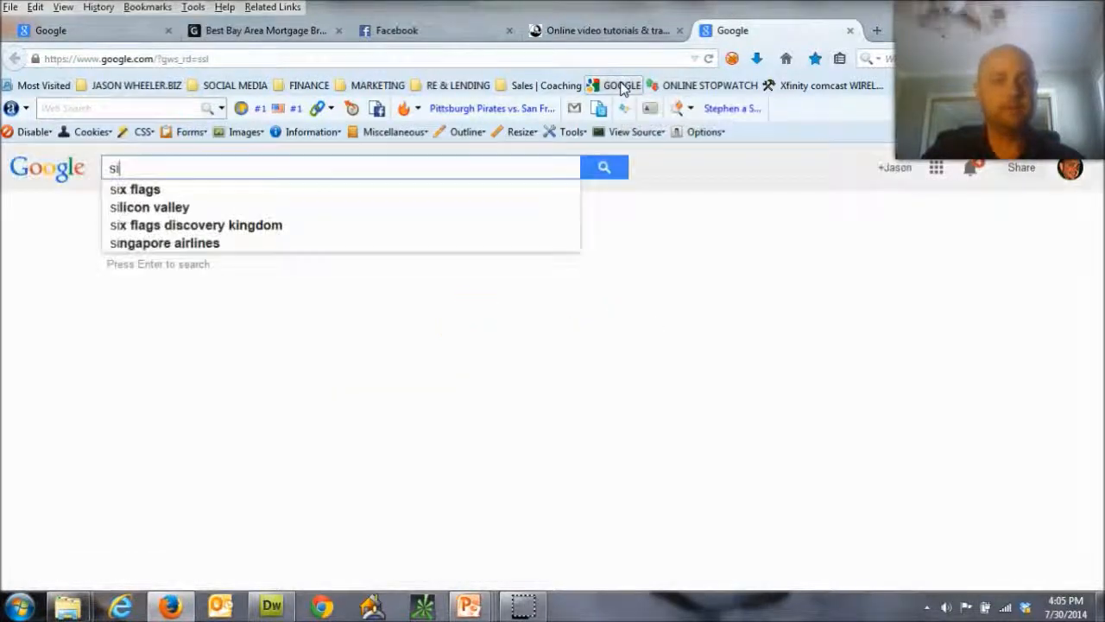
text(ze of a post ca)
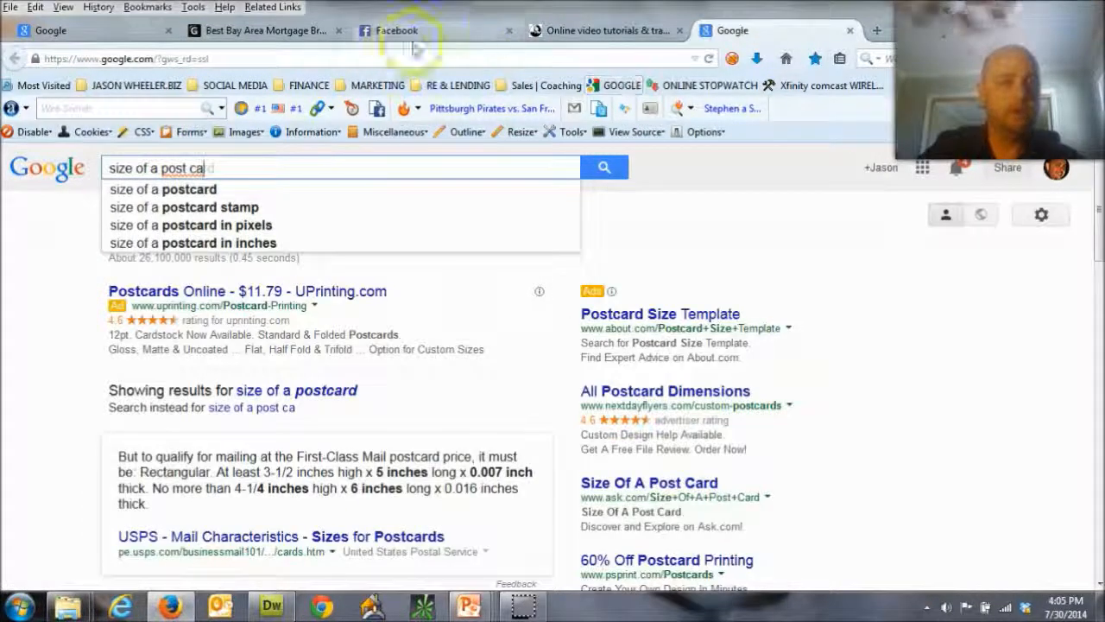
drag(270, 471, 215, 471)
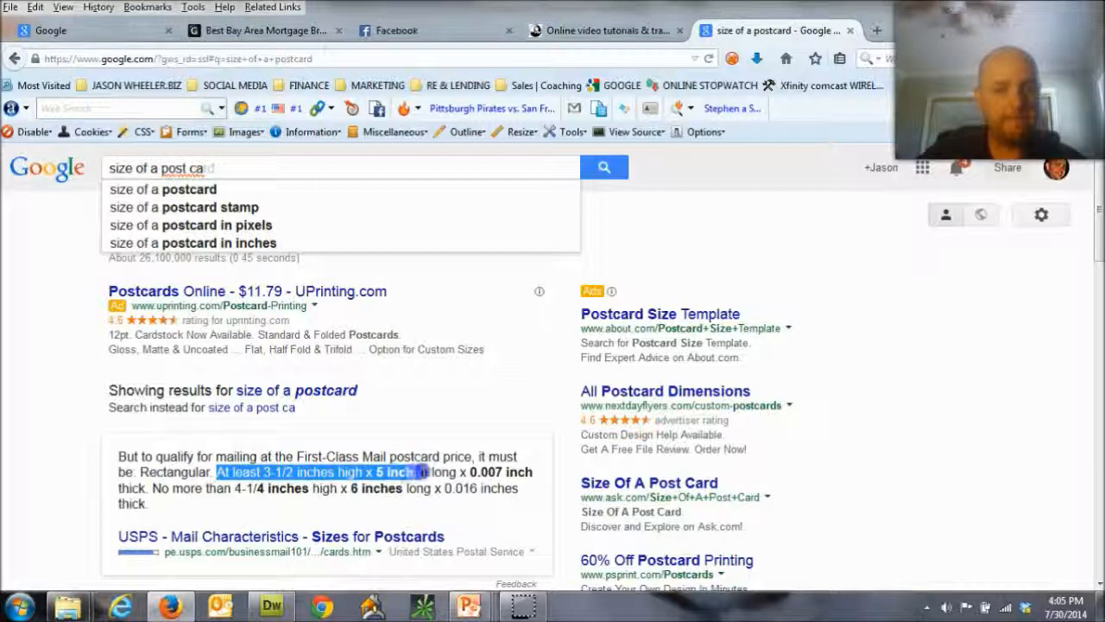
drag(426, 472, 430, 471)
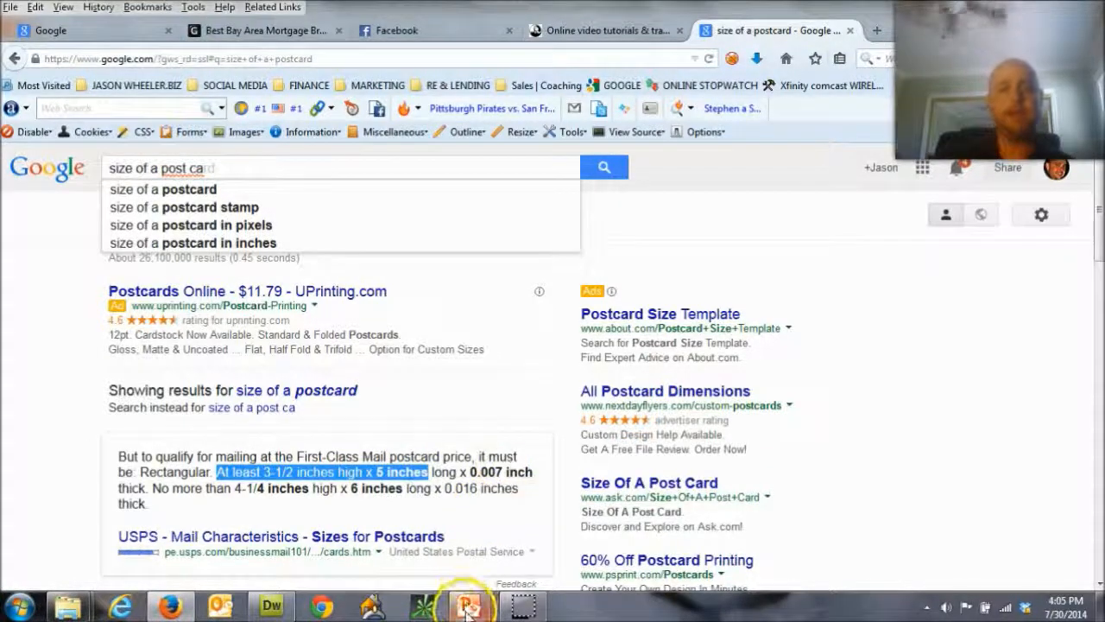
Return to the blank PowerPoint presentation and set a custom slide size of 3.5 inches wide by 5 inches high
mouse_move(470, 605)
click(844, 494)
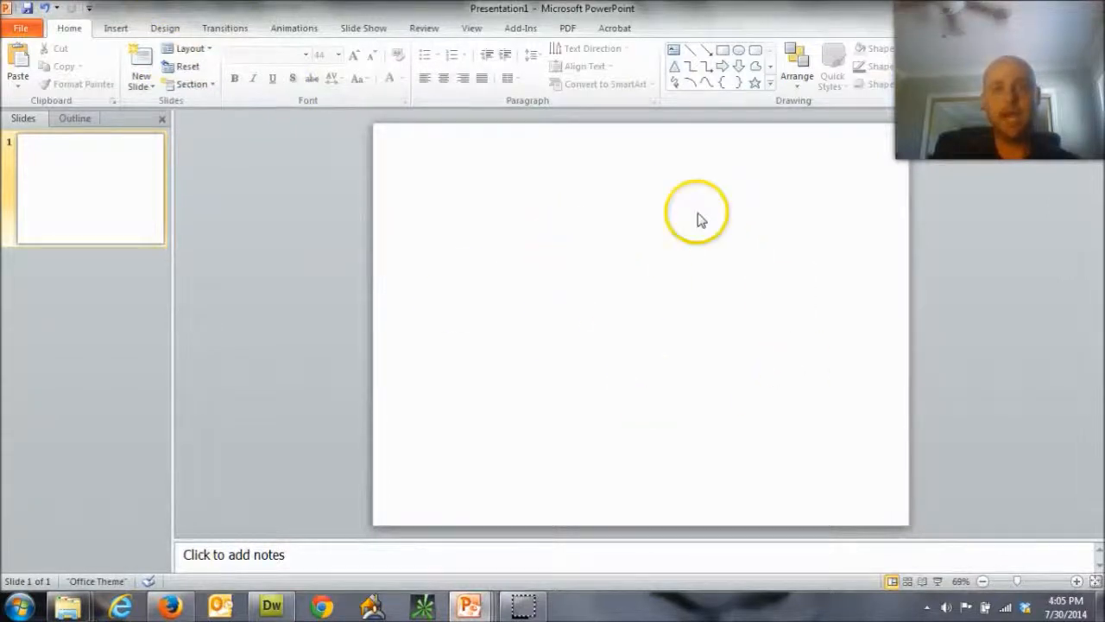
click(168, 30)
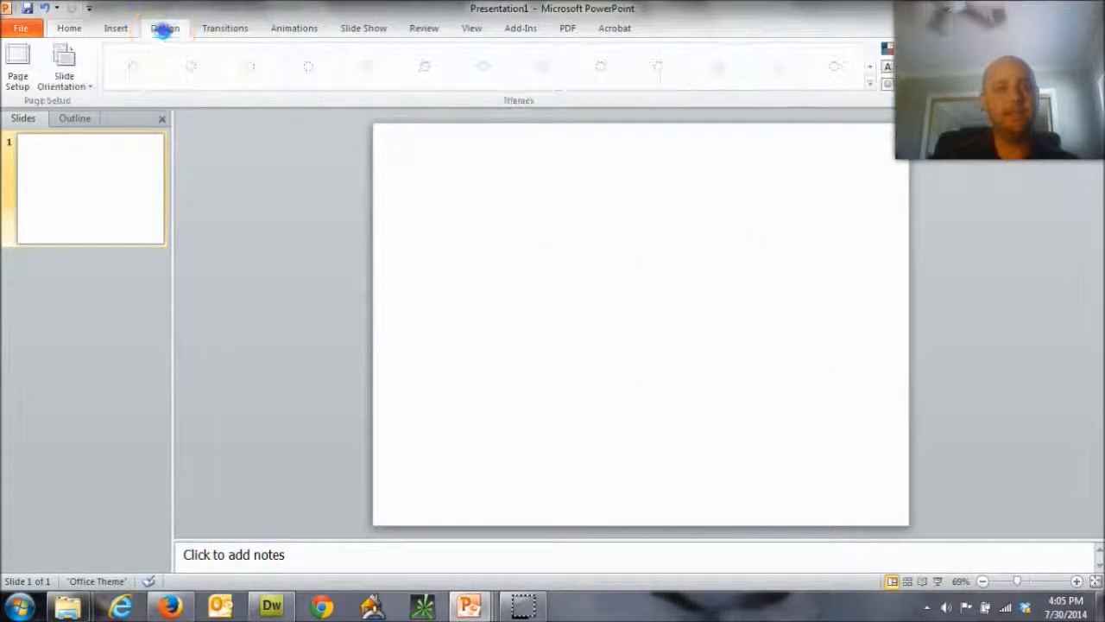
click(15, 84)
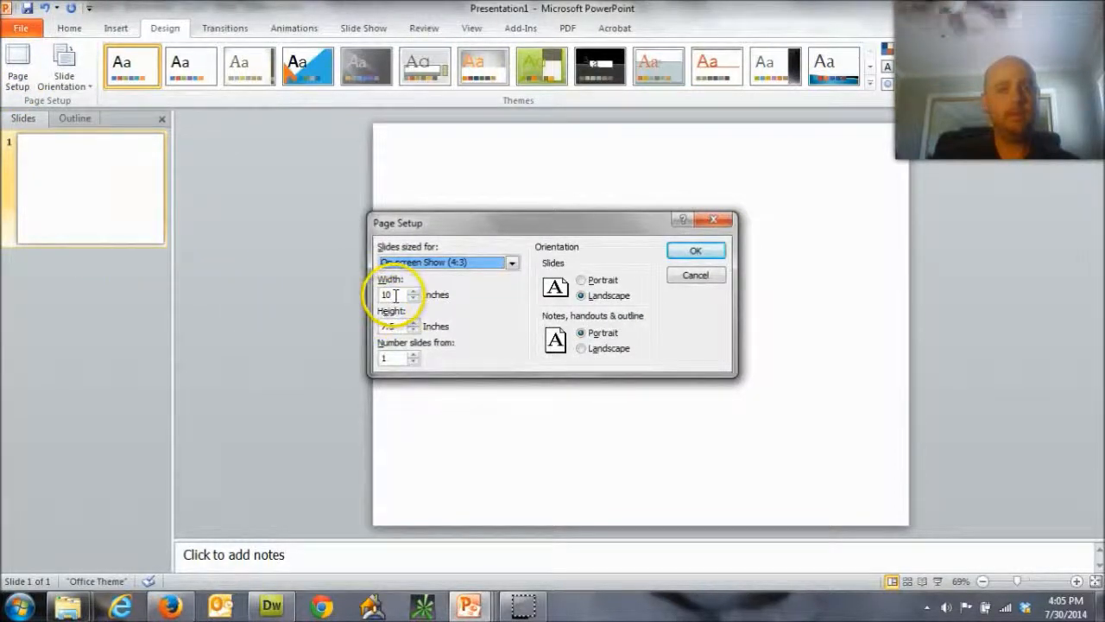
drag(397, 295, 361, 295)
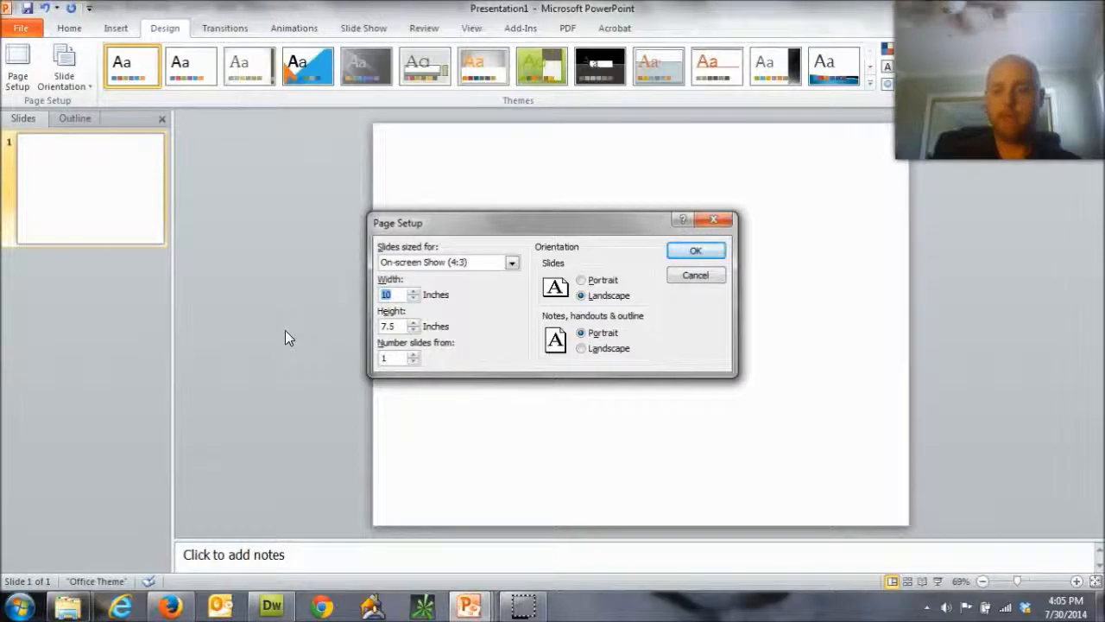
text(3.5)
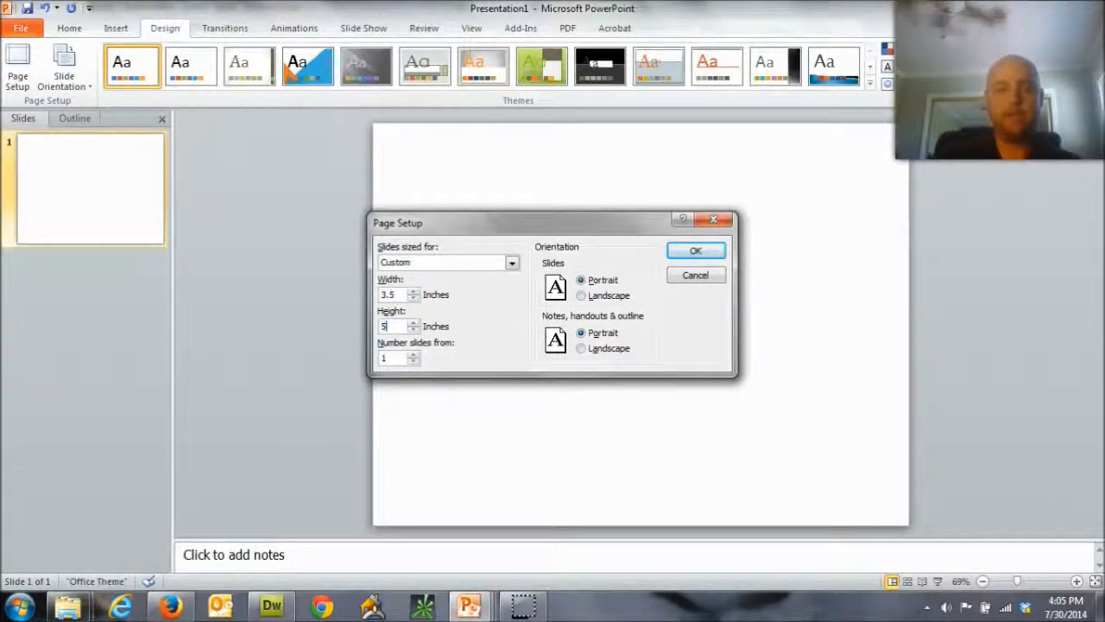
click(696, 251)
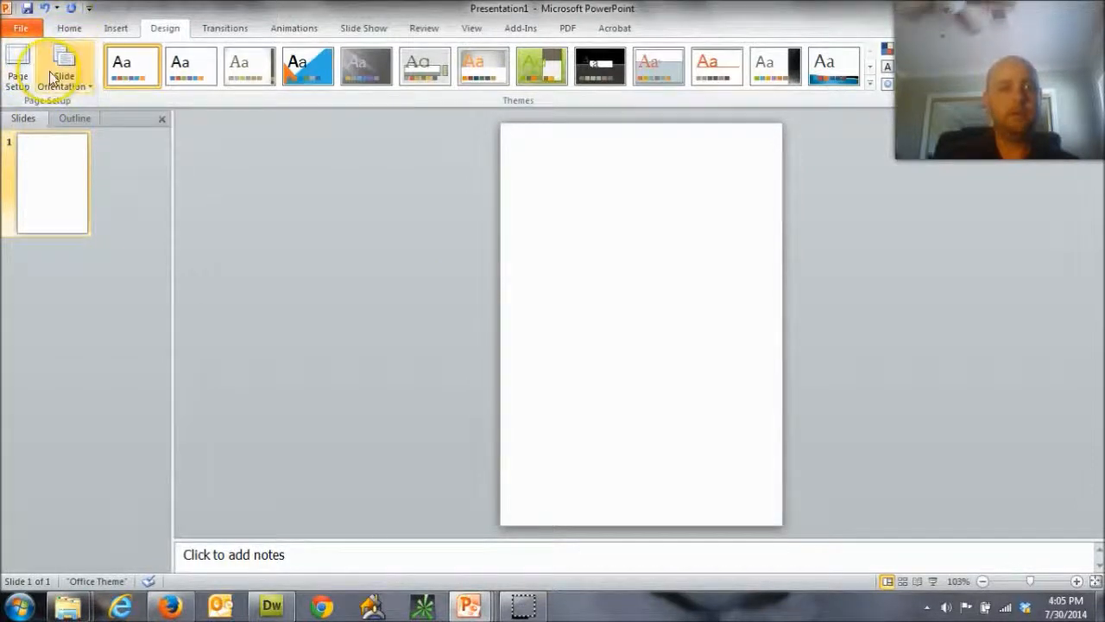
Set the slide size to 5 inches wide by 3.5 inches high
click(20, 78)
drag(399, 294, 320, 292)
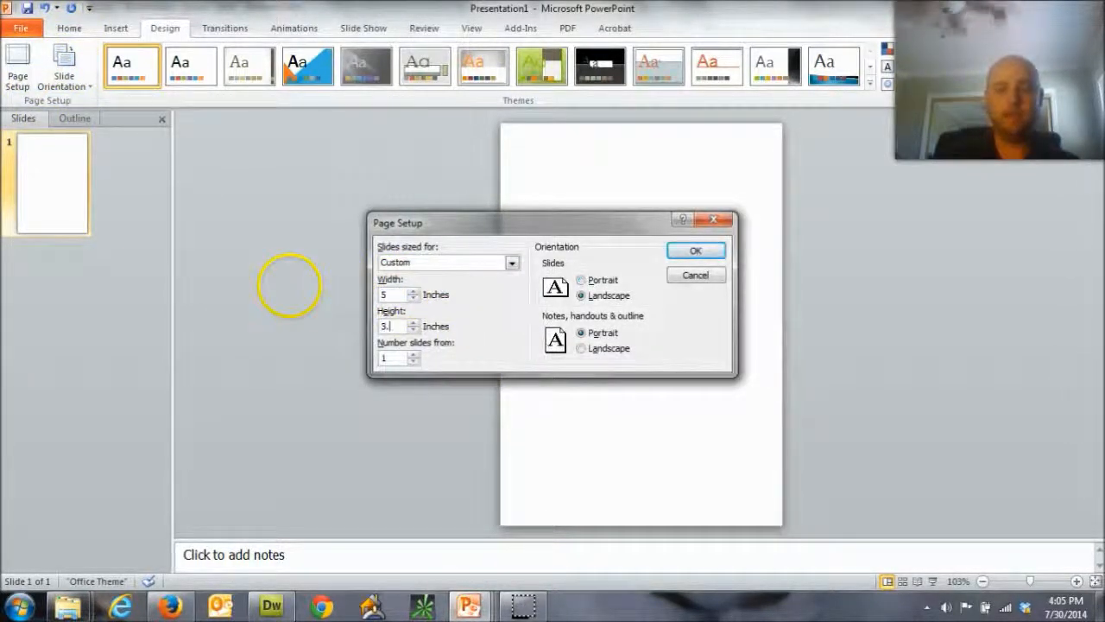
click(695, 250)
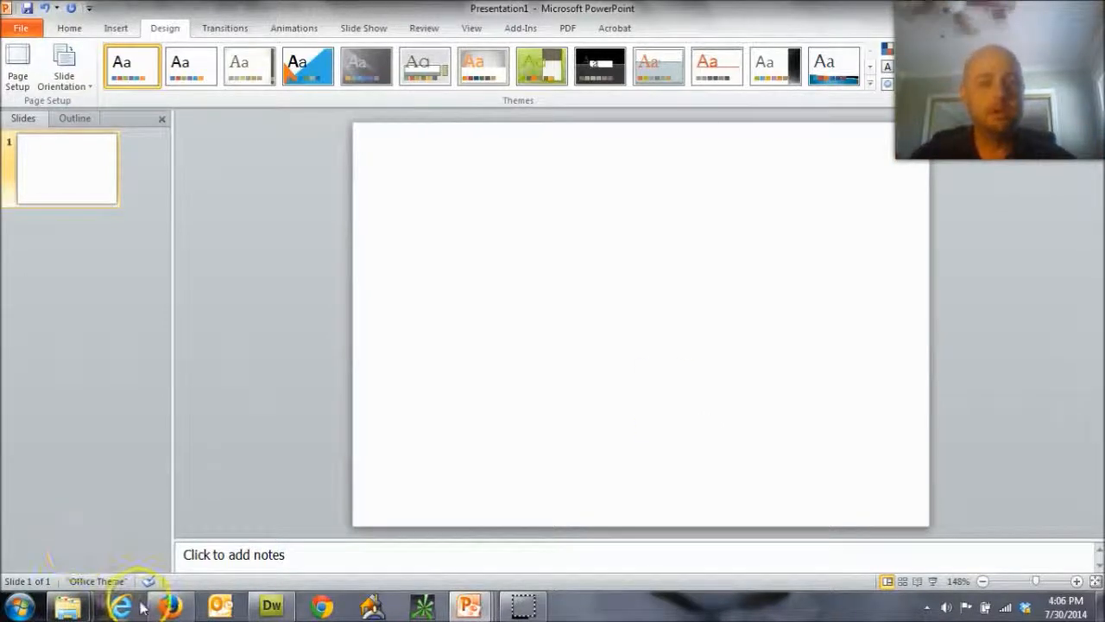
Switch to Firefox and search Google for images of "pleasant hill homes"
click(168, 607)
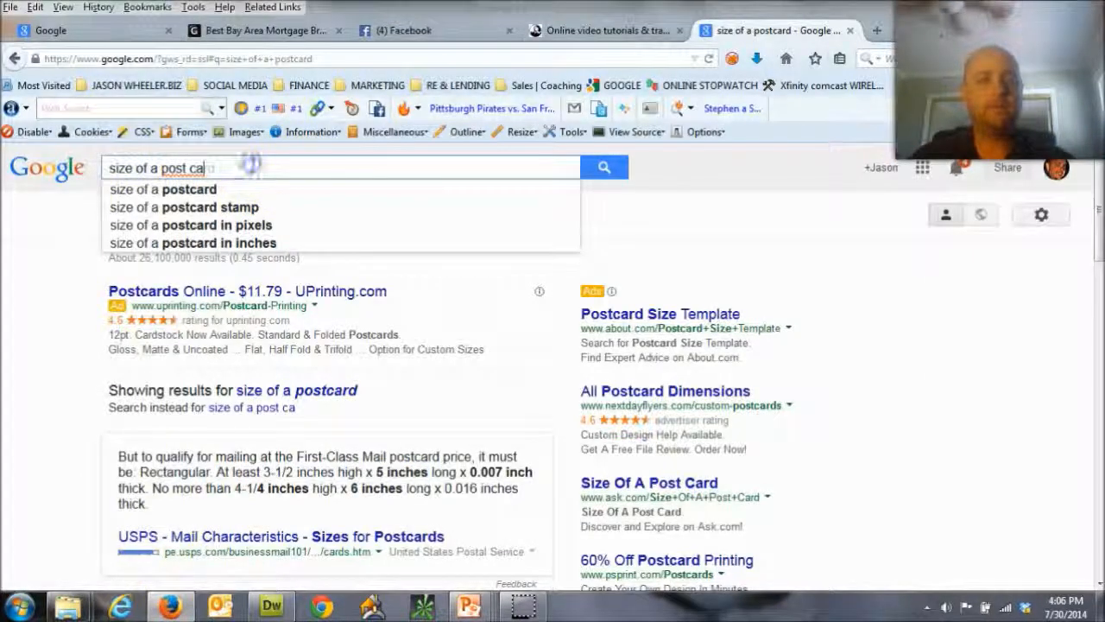
key(ctrl+a)
key(BackSpace)
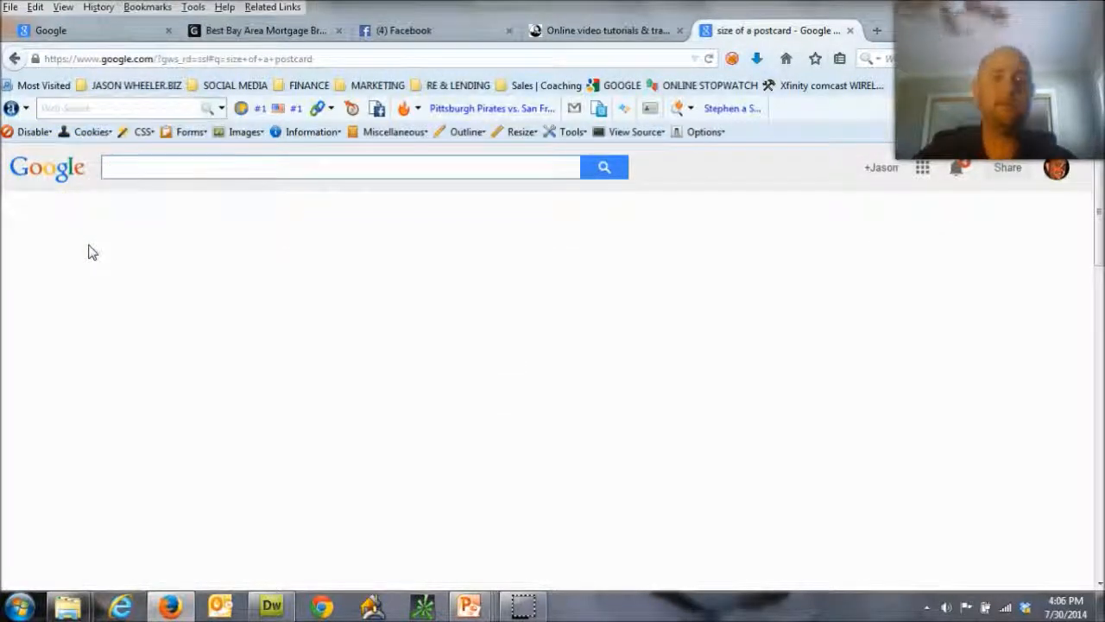
text(p)
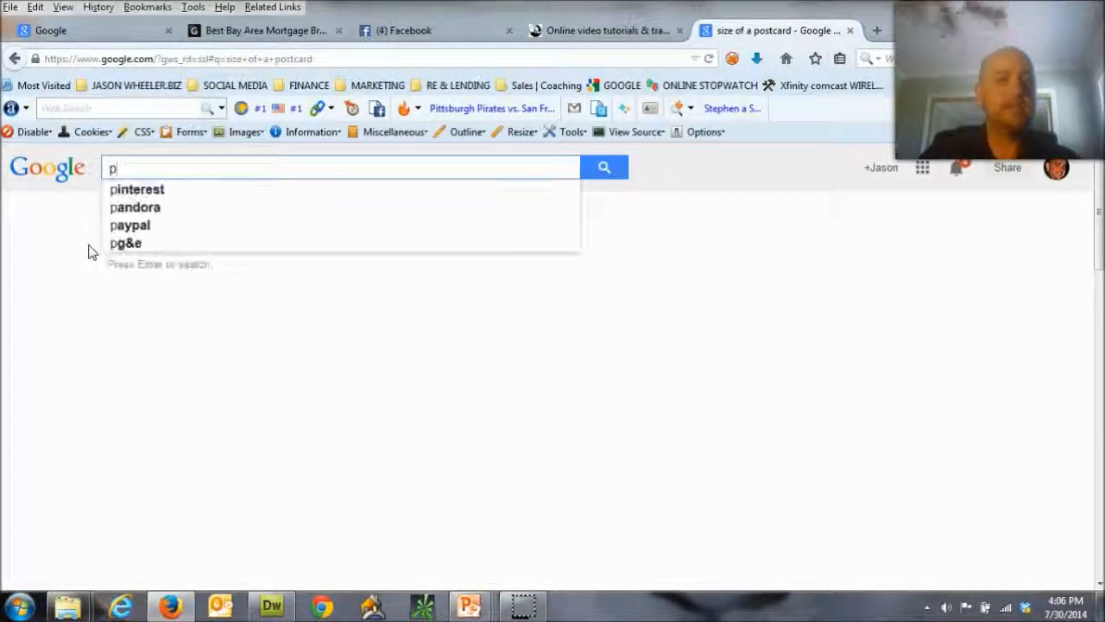
text(leasant hill homes)
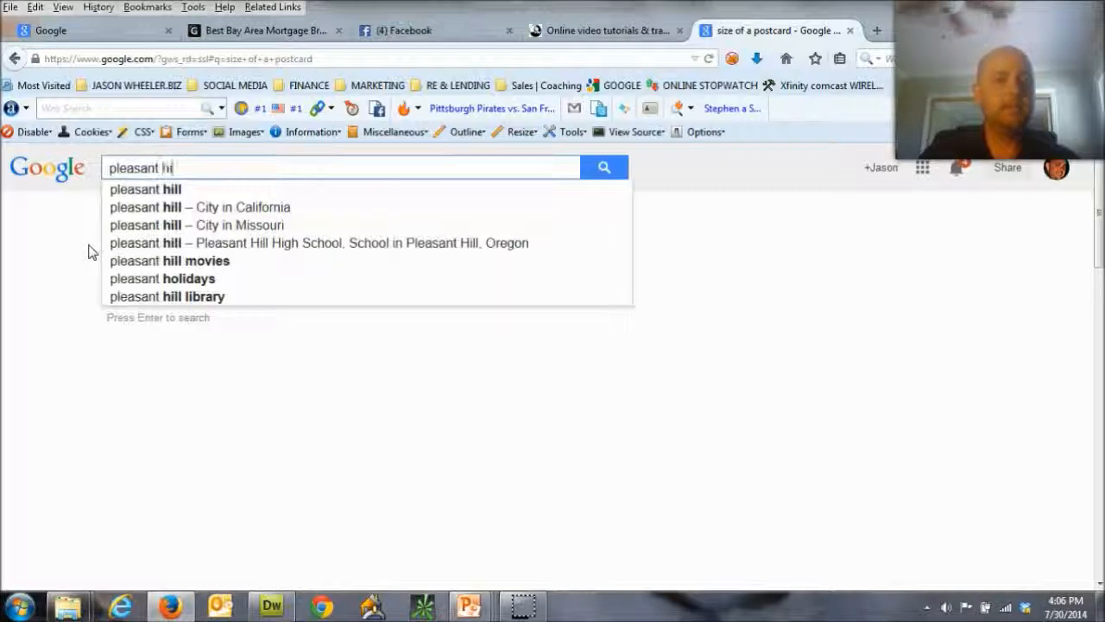
key(Return)
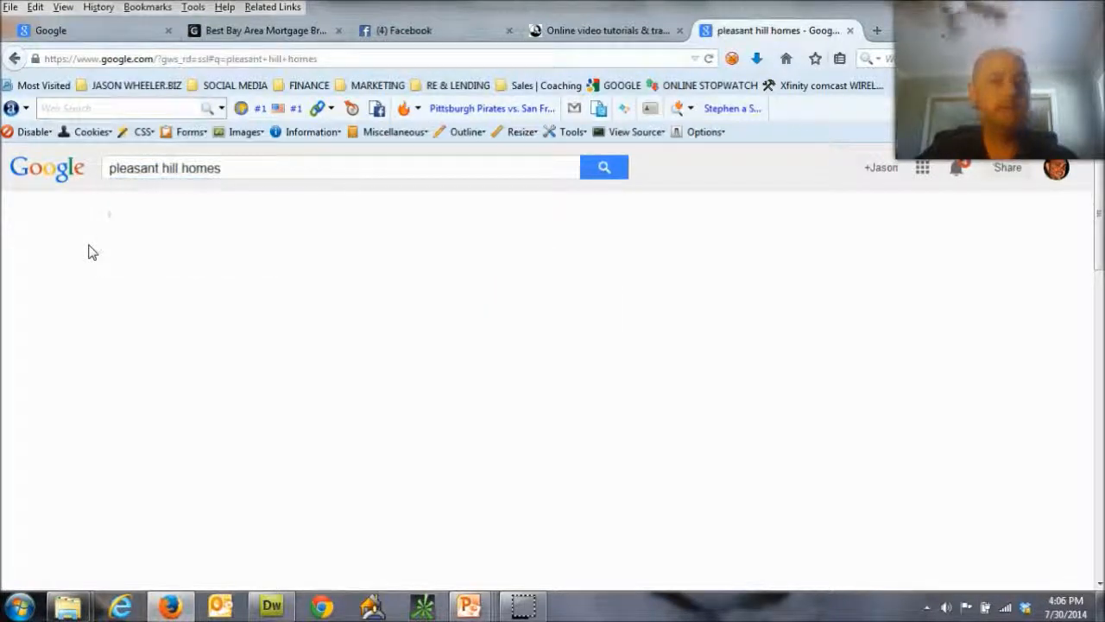
scroll(296, 428, down, 2)
scroll(335, 370, up, 1)
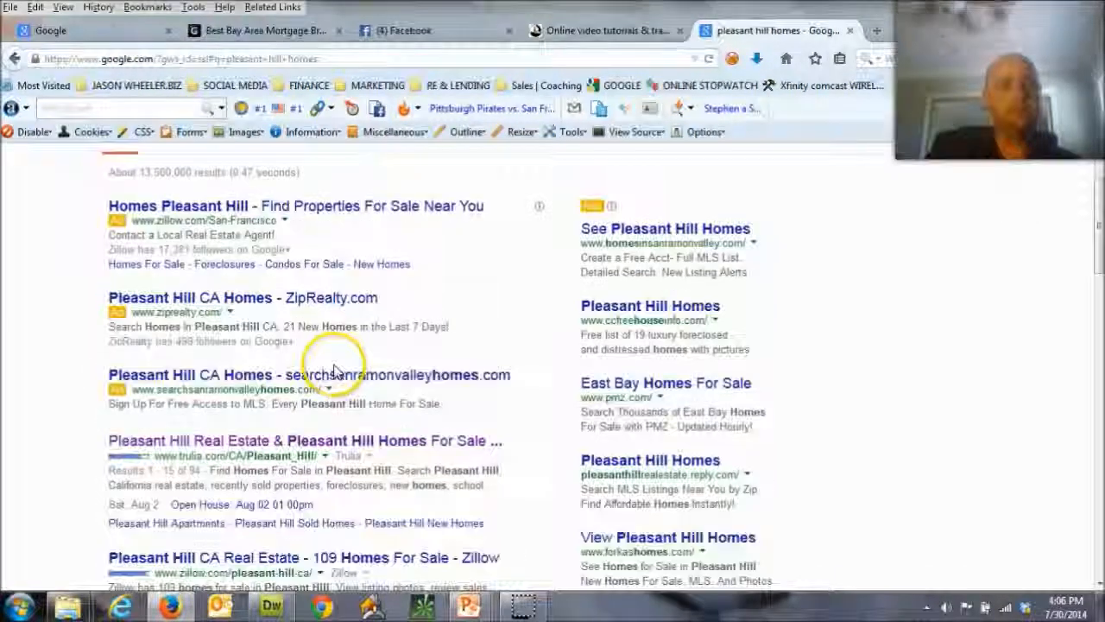
scroll(335, 369, up, 2)
click(279, 220)
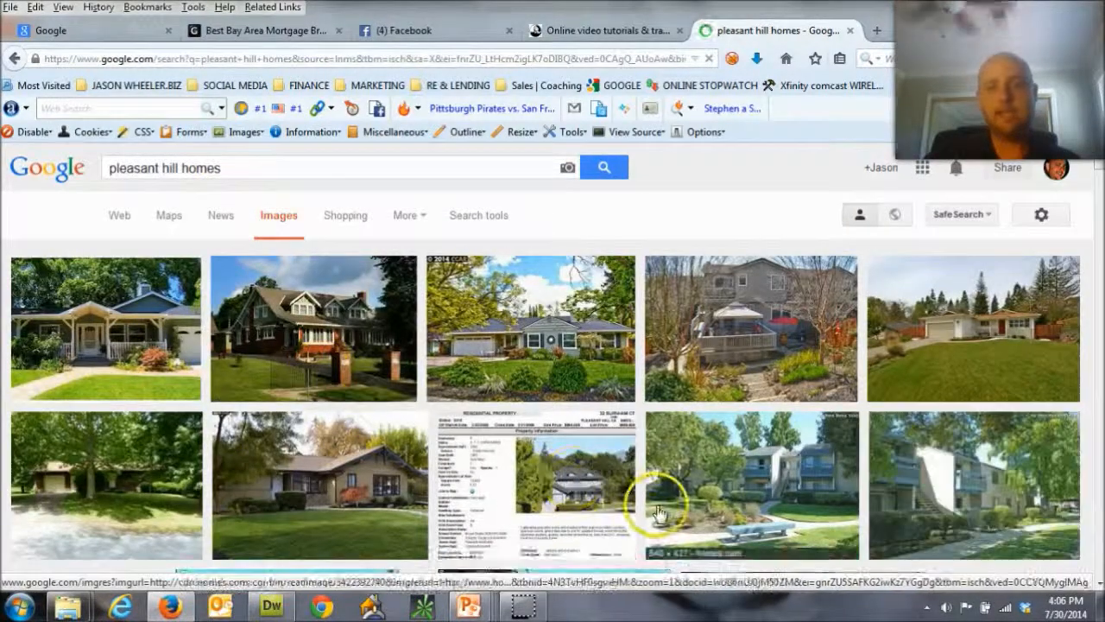
Save the picture of the white single-storey house with a red door and large lawn to the Desktop as "pleasant hill home"
click(954, 347)
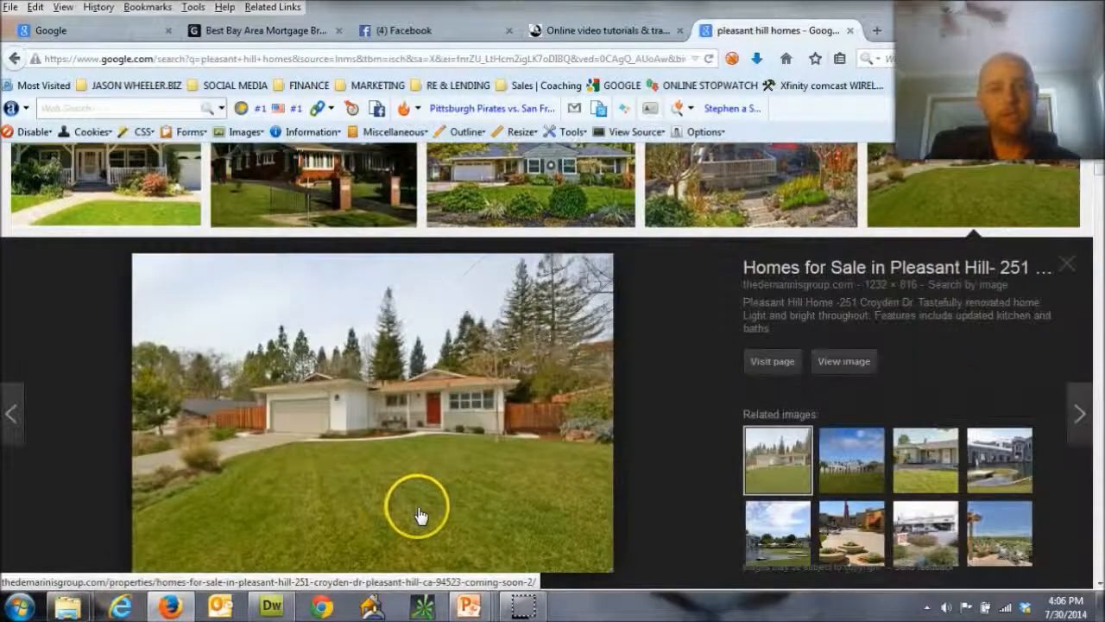
right_click(404, 432)
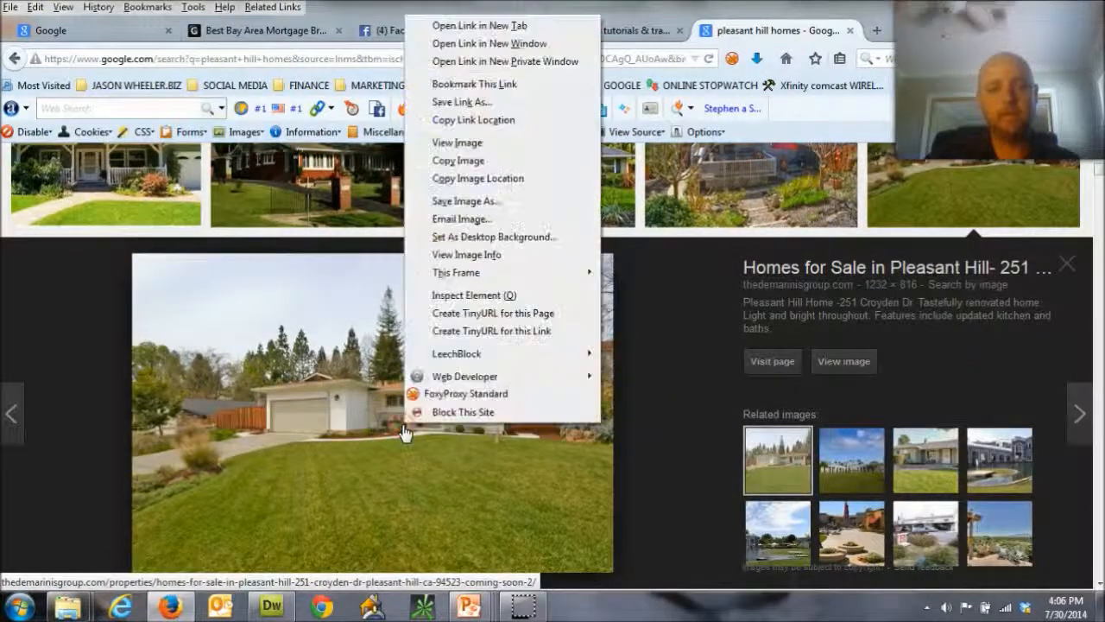
click(460, 206)
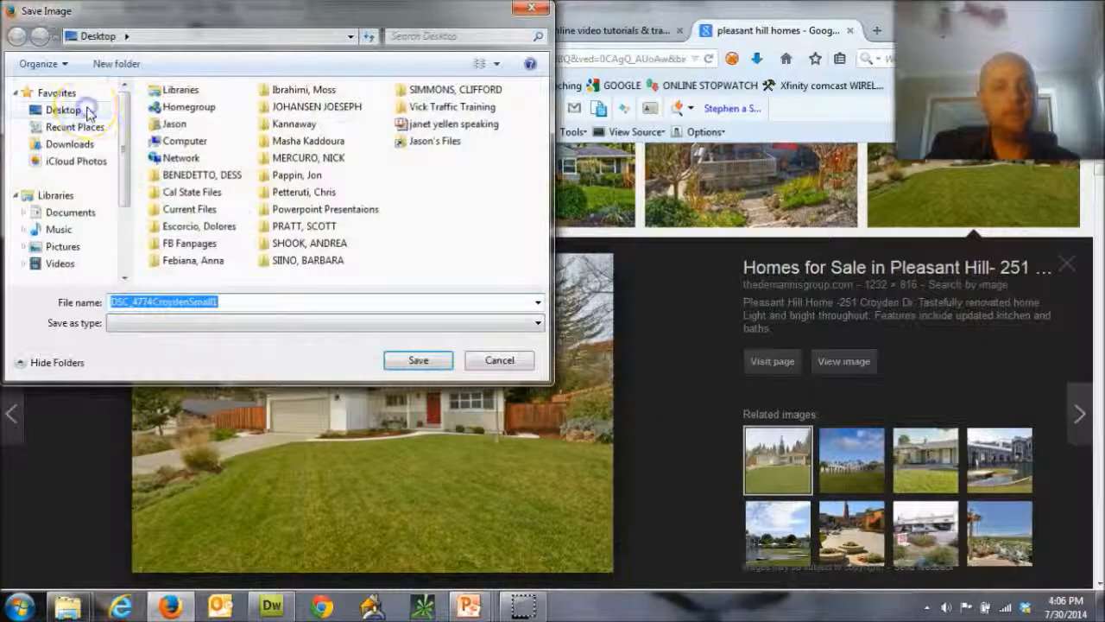
click(86, 110)
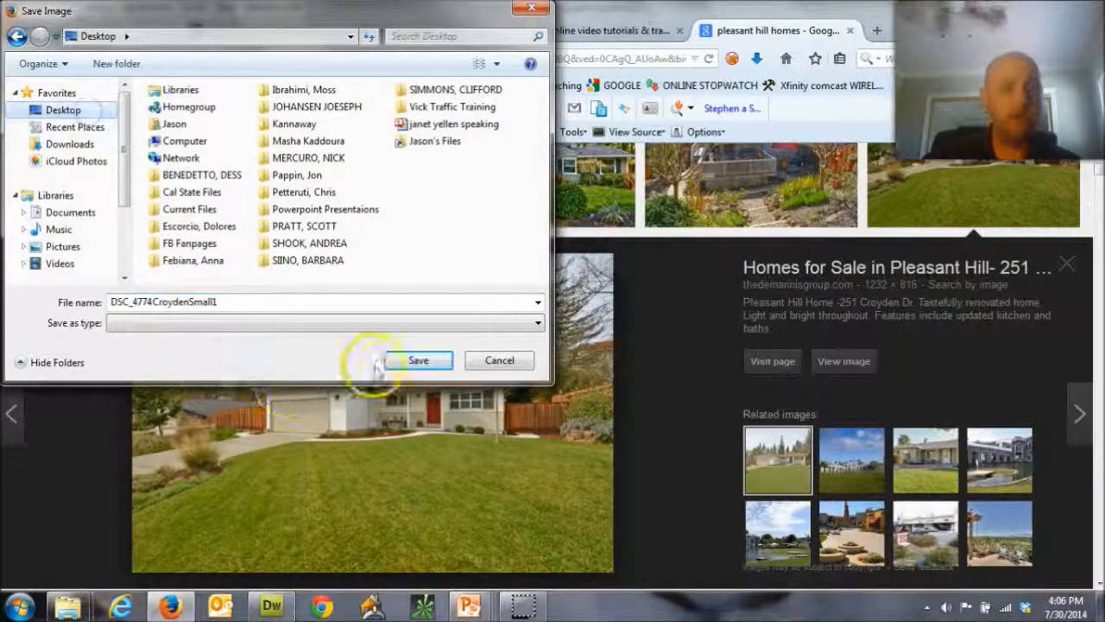
text(pleasant hill home)
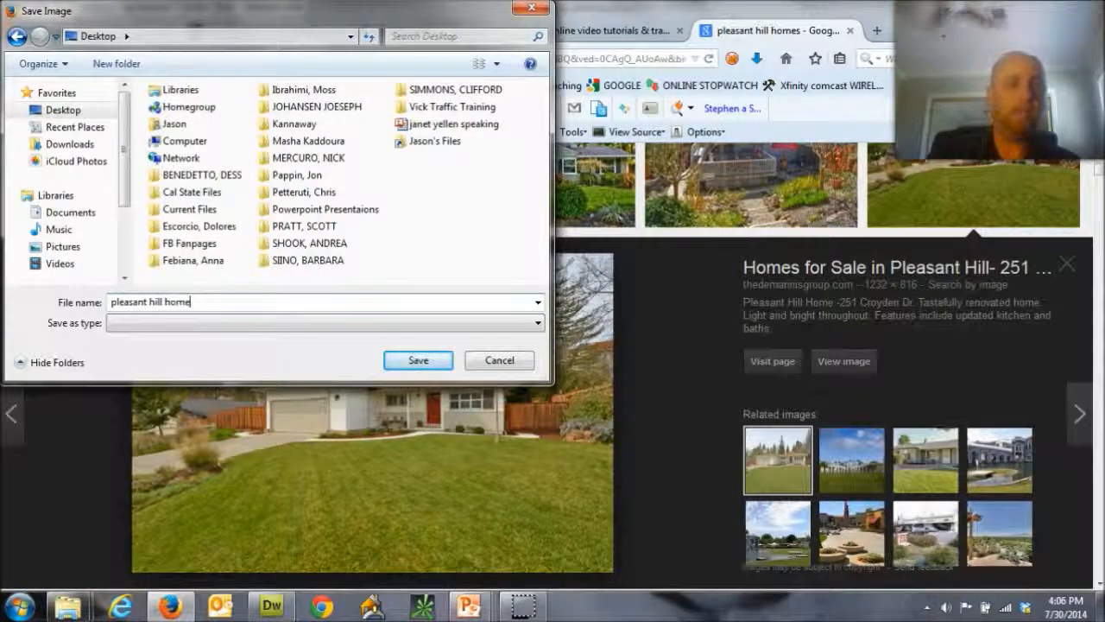
click(419, 363)
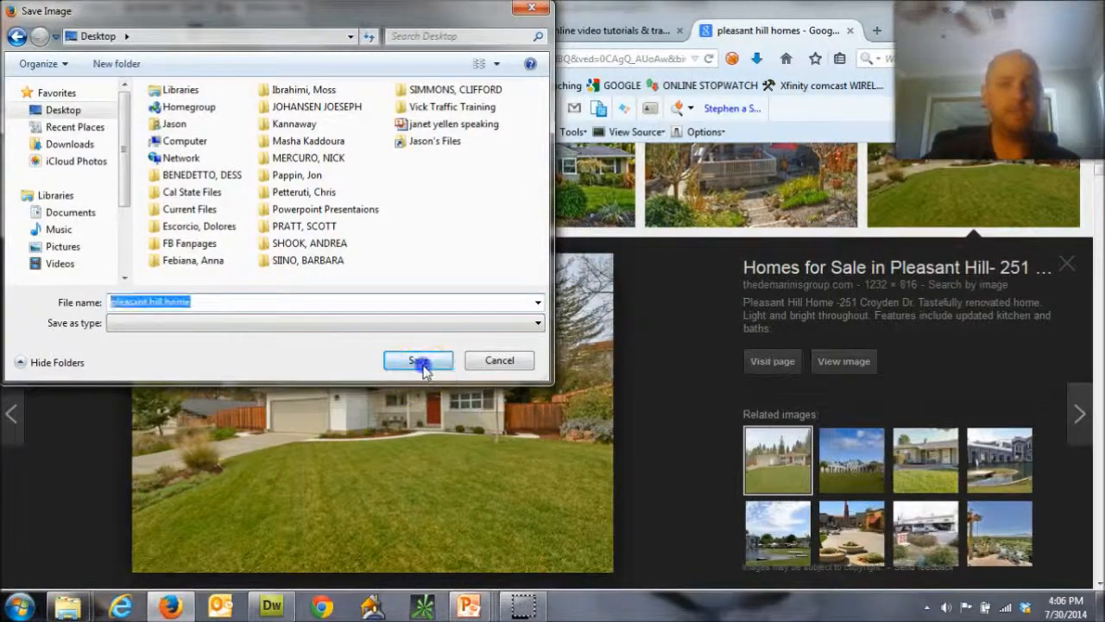
Switch back to the blank Presentation1 in PowerPoint
click(465, 604)
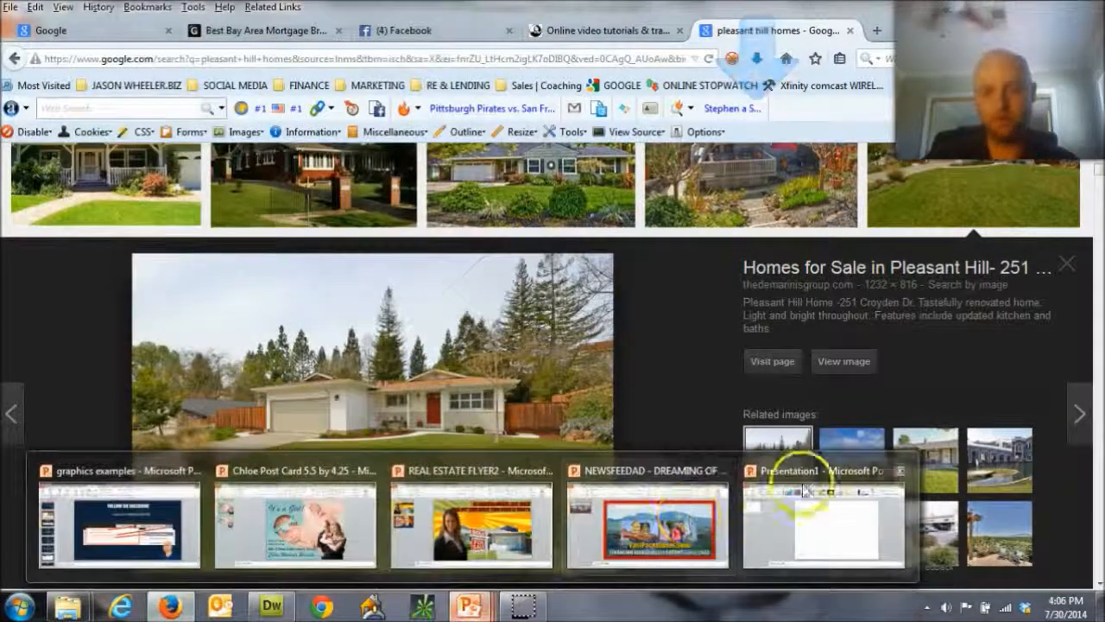
click(803, 480)
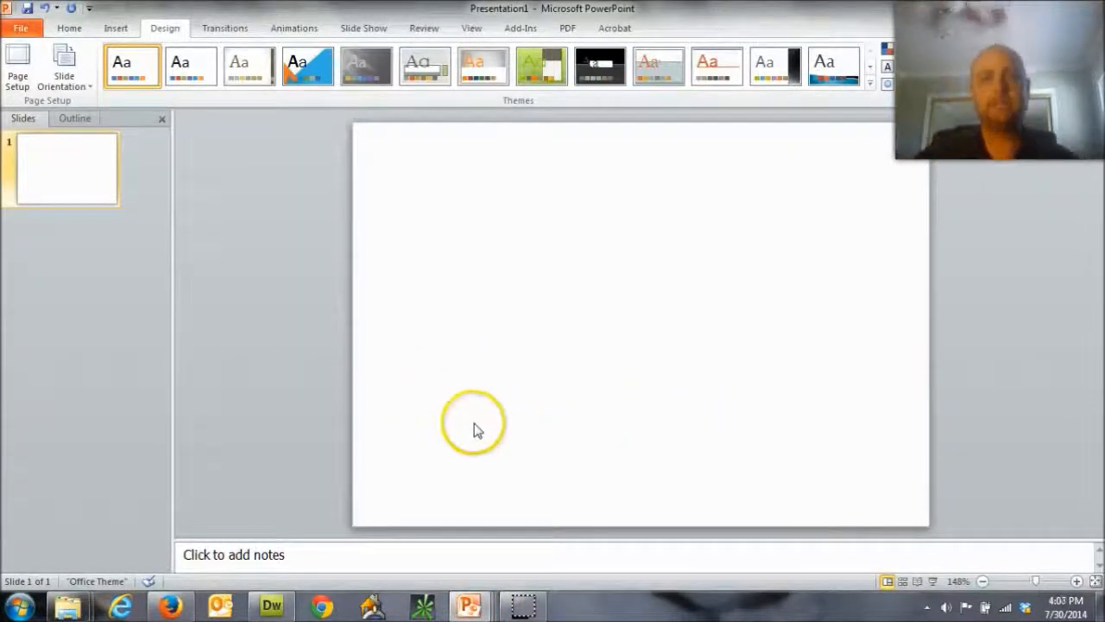
click(169, 607)
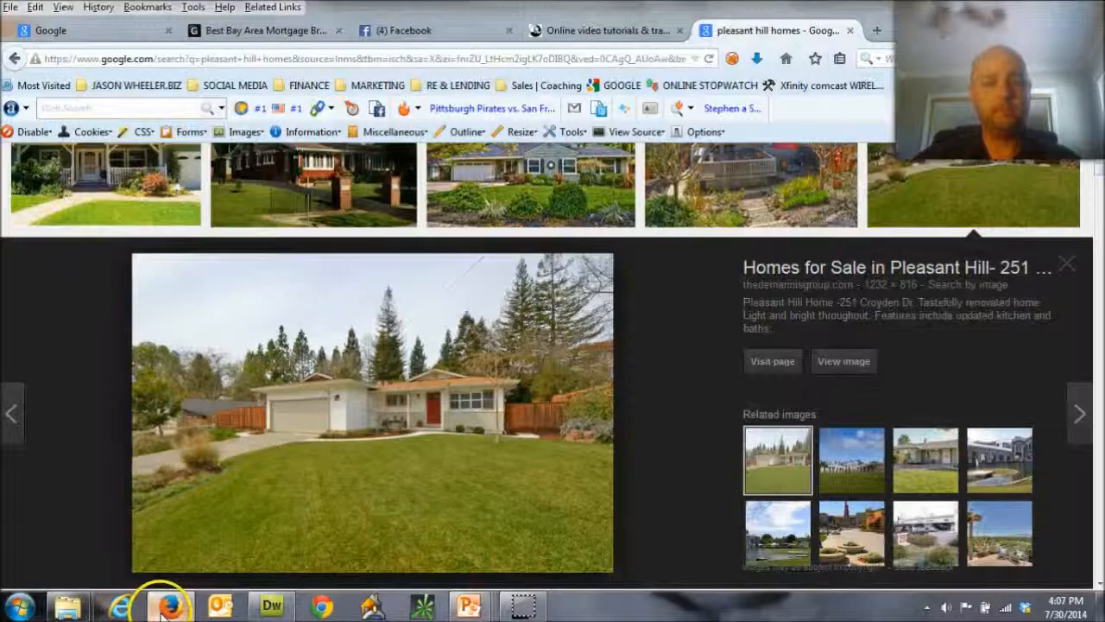
scroll(749, 498, up, 4)
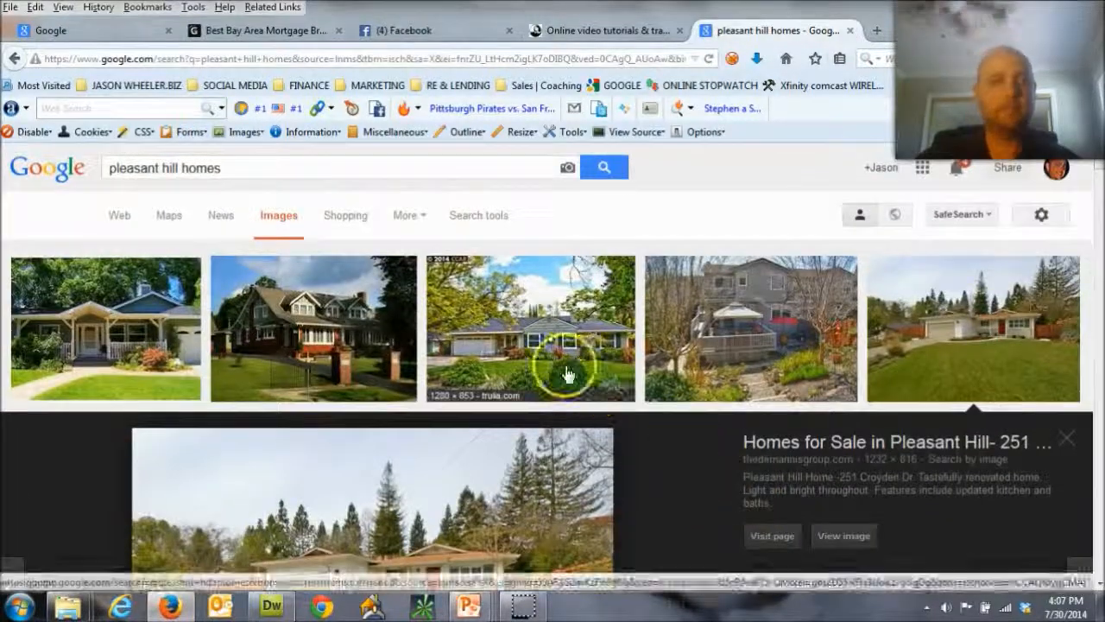
click(118, 215)
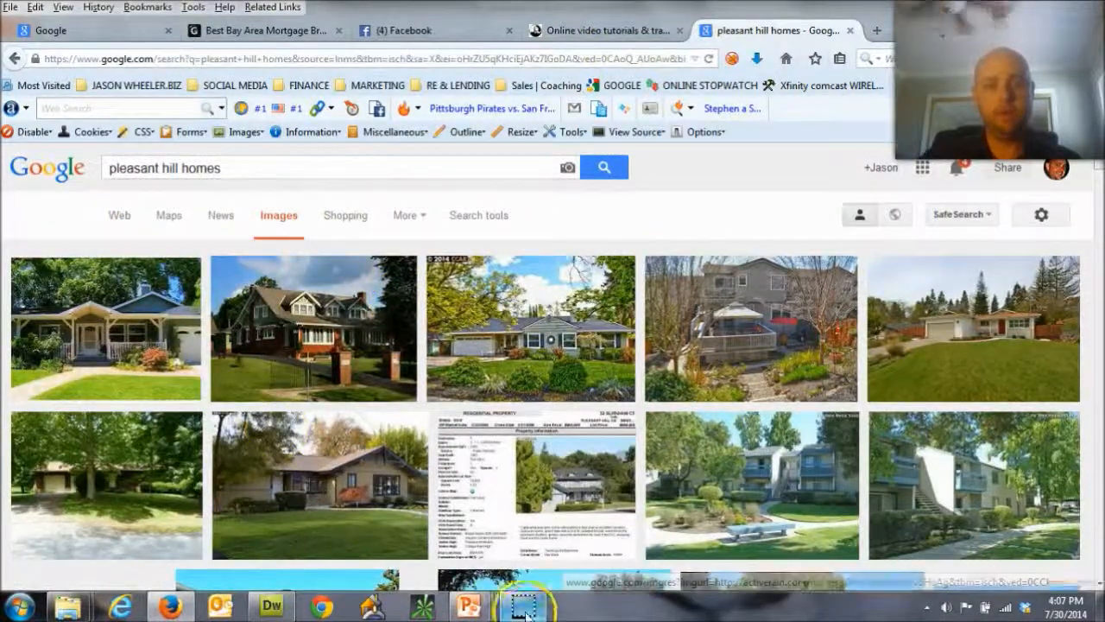
mouse_move(496, 609)
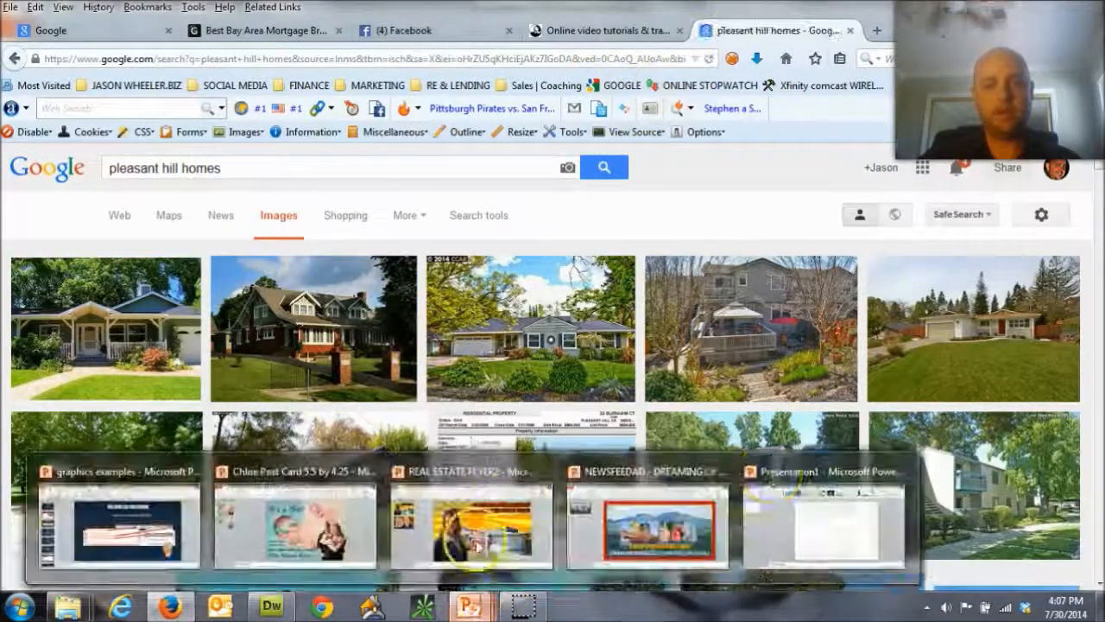
click(814, 493)
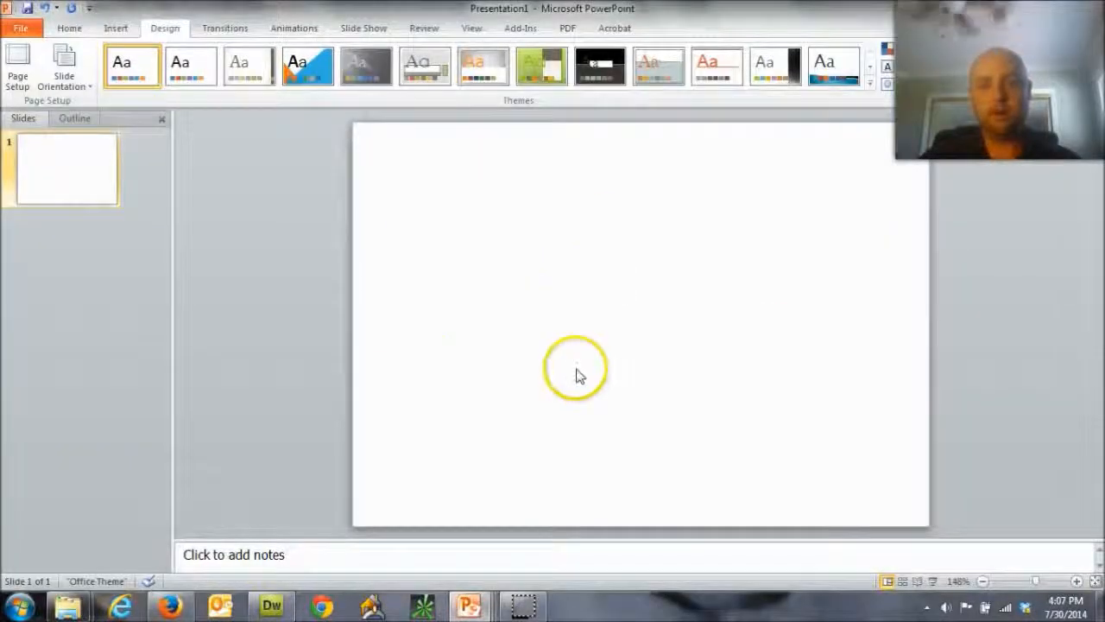
Insert the picture "pleasant hill home" from the Desktop onto the blank slide
click(116, 29)
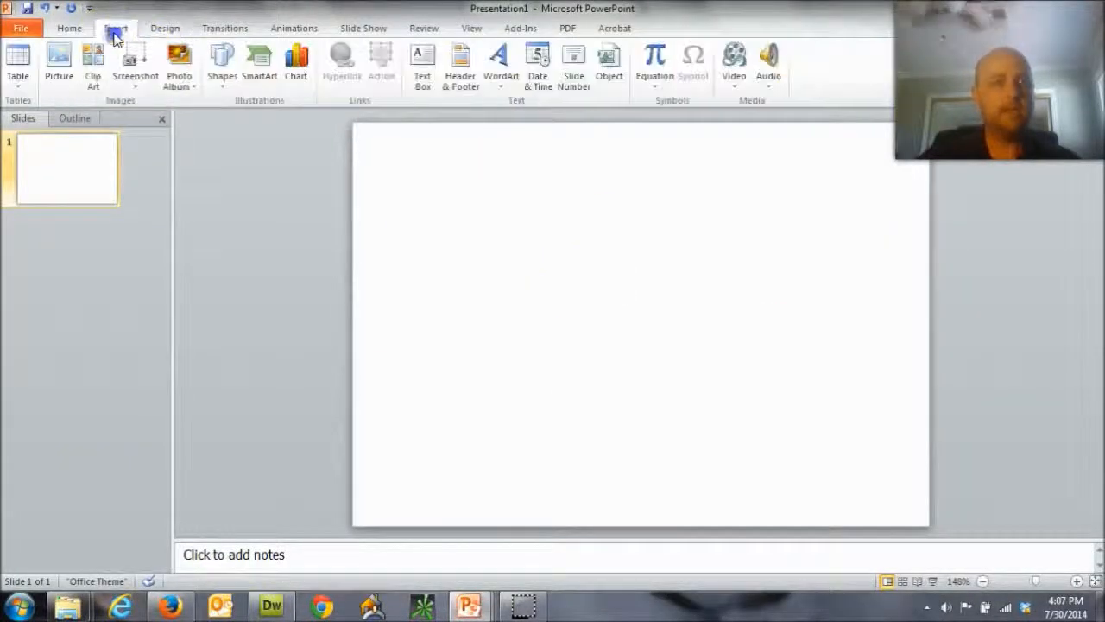
click(69, 69)
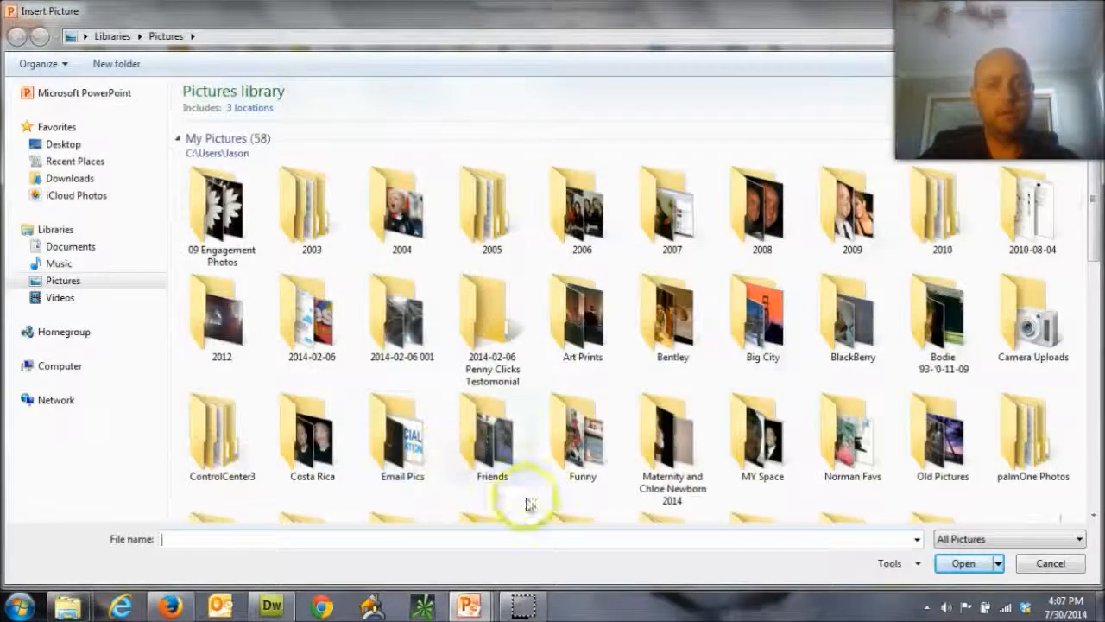
click(92, 145)
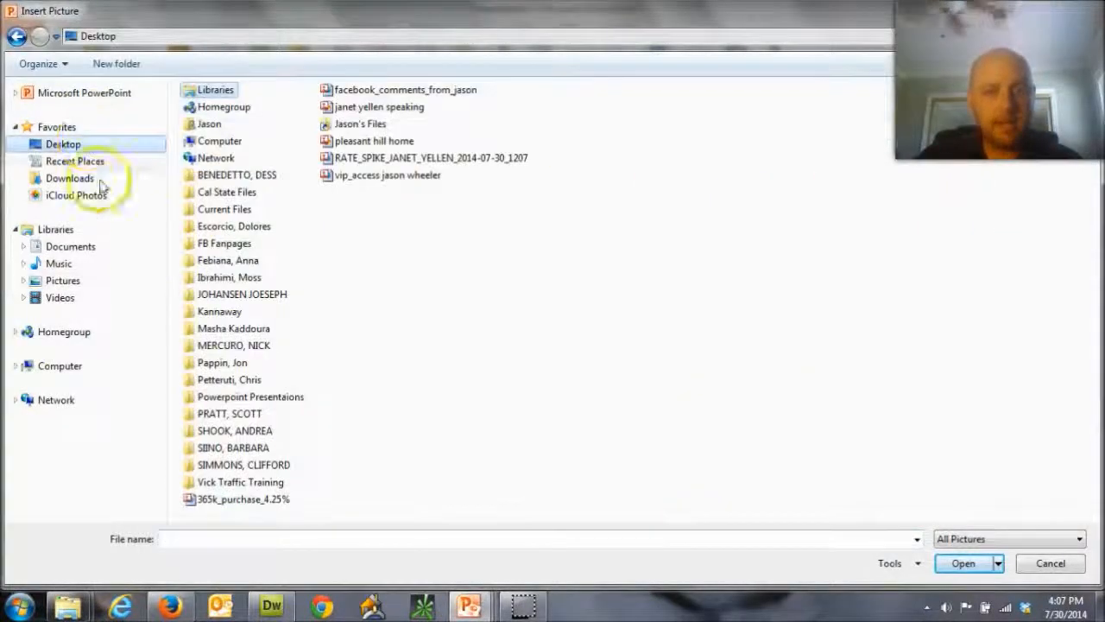
click(374, 140)
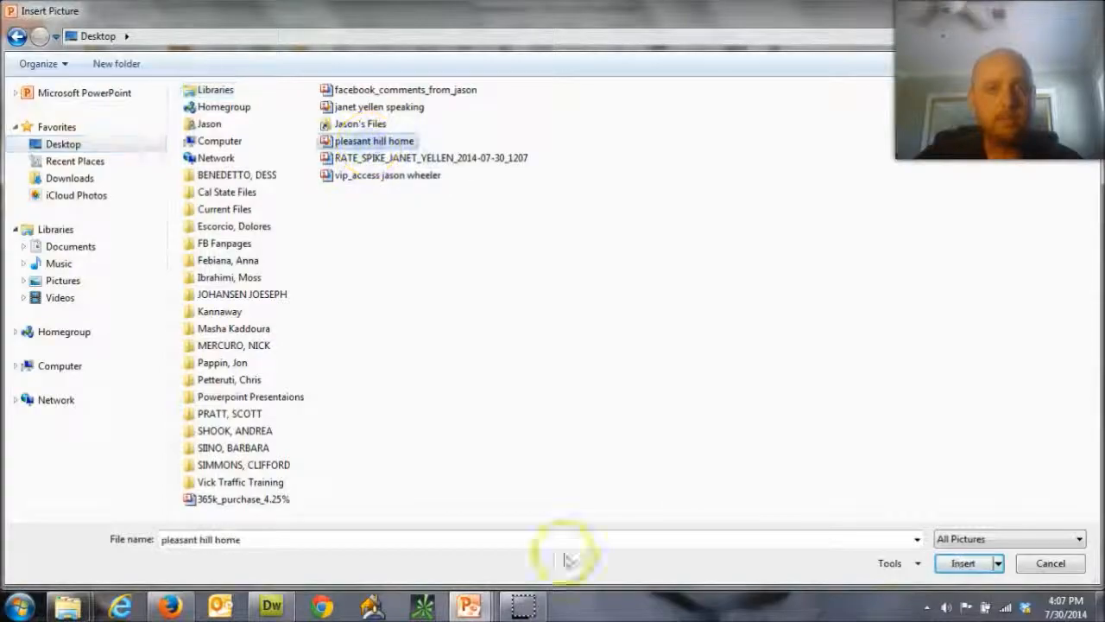
click(958, 563)
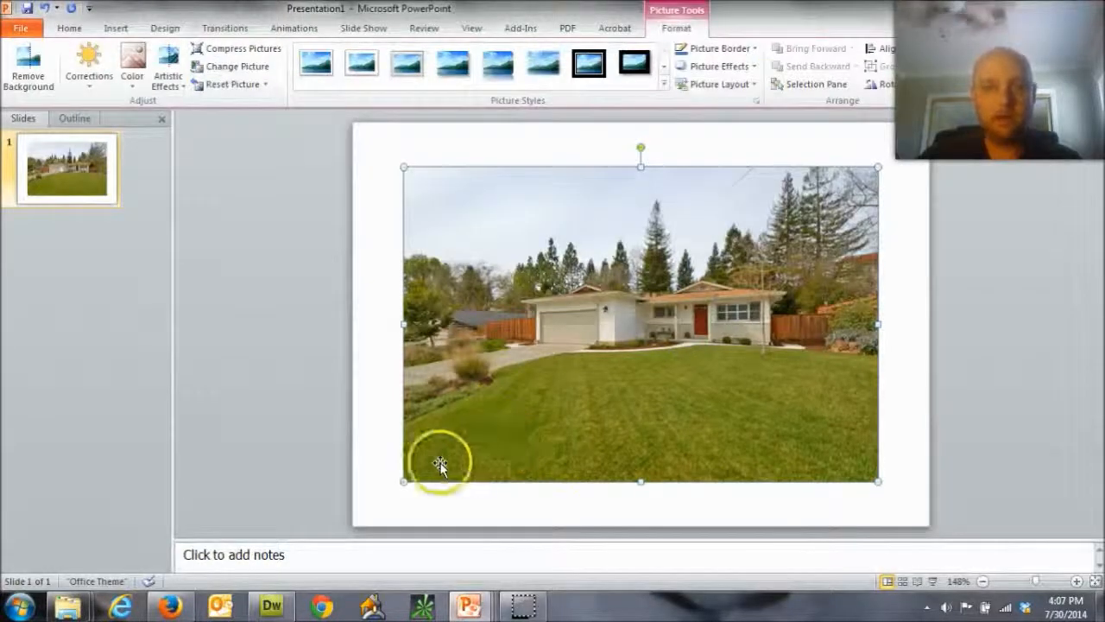
Try enlarging the inserted house picture towards the slide's upper-left corner, and delete it from the slide
drag(540, 436, 566, 467)
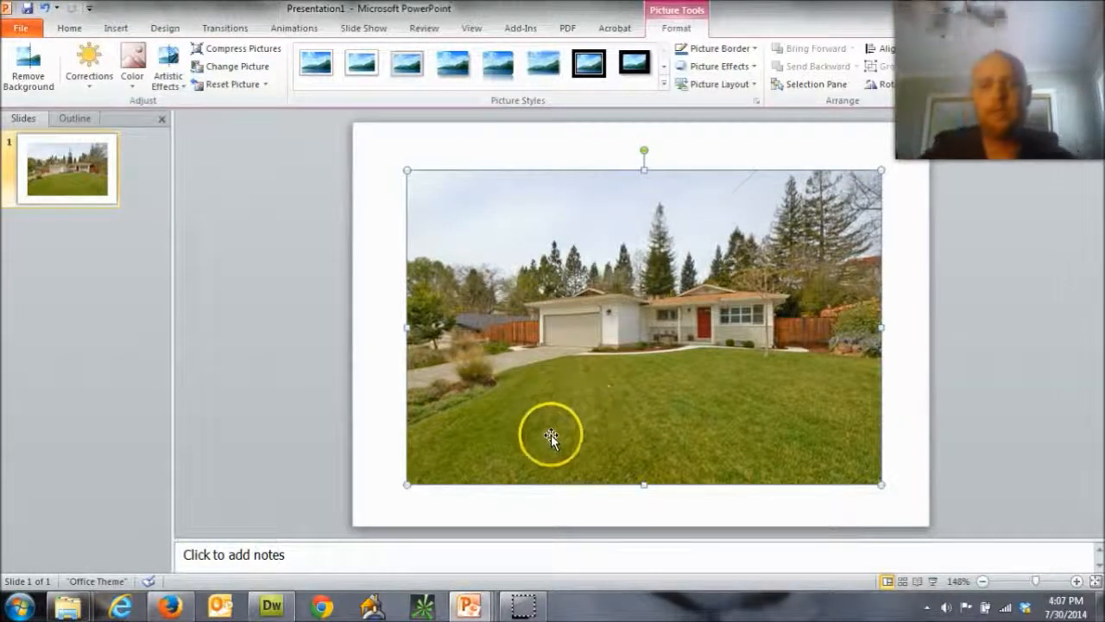
click(237, 395)
click(513, 393)
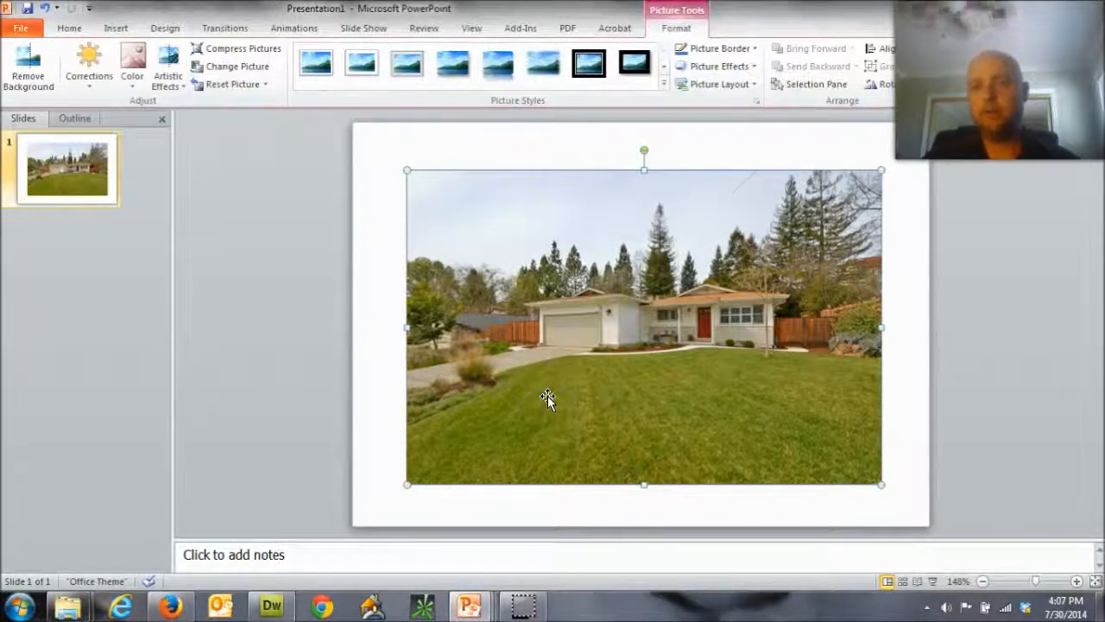
drag(407, 170, 377, 151)
click(310, 252)
click(693, 373)
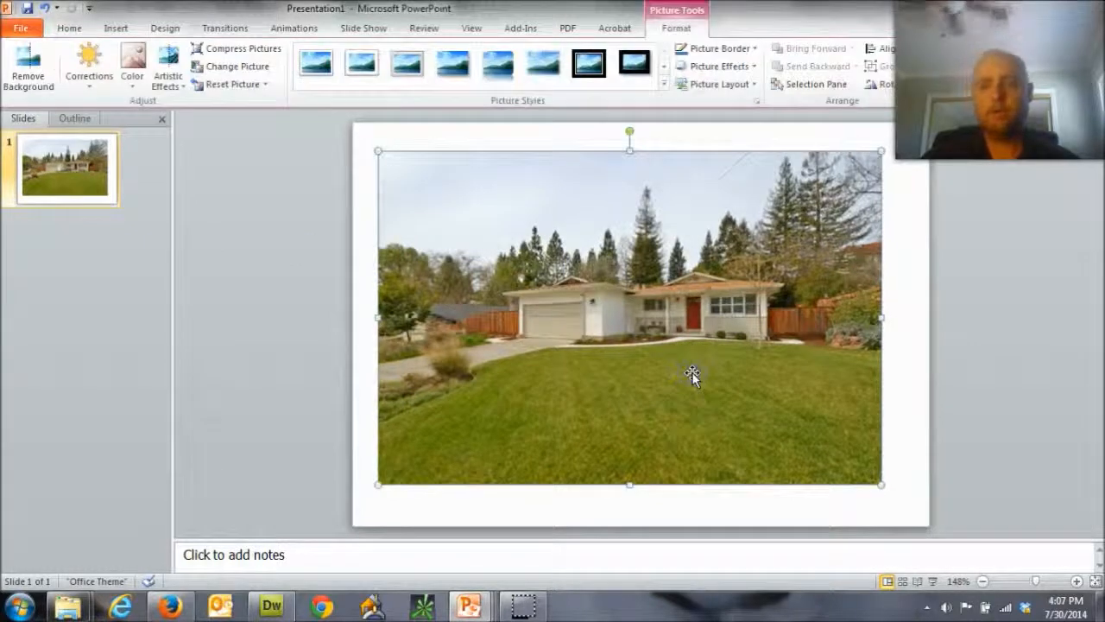
key(Delete)
Fill the slide background with the picture "pleasant hill home" from the Desktop
right_click(692, 371)
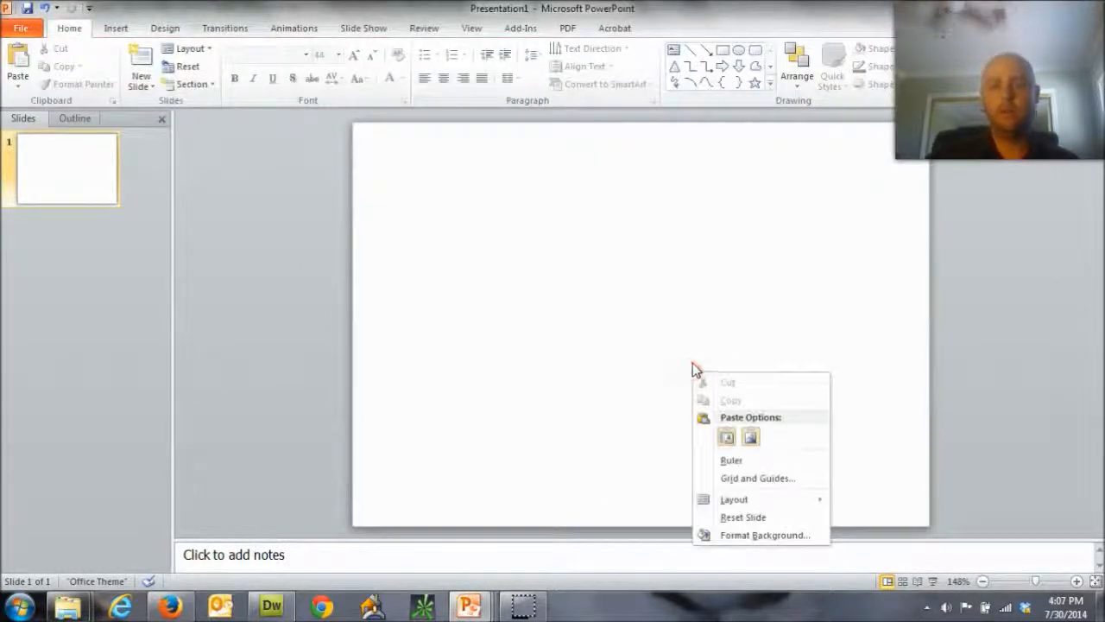
click(765, 535)
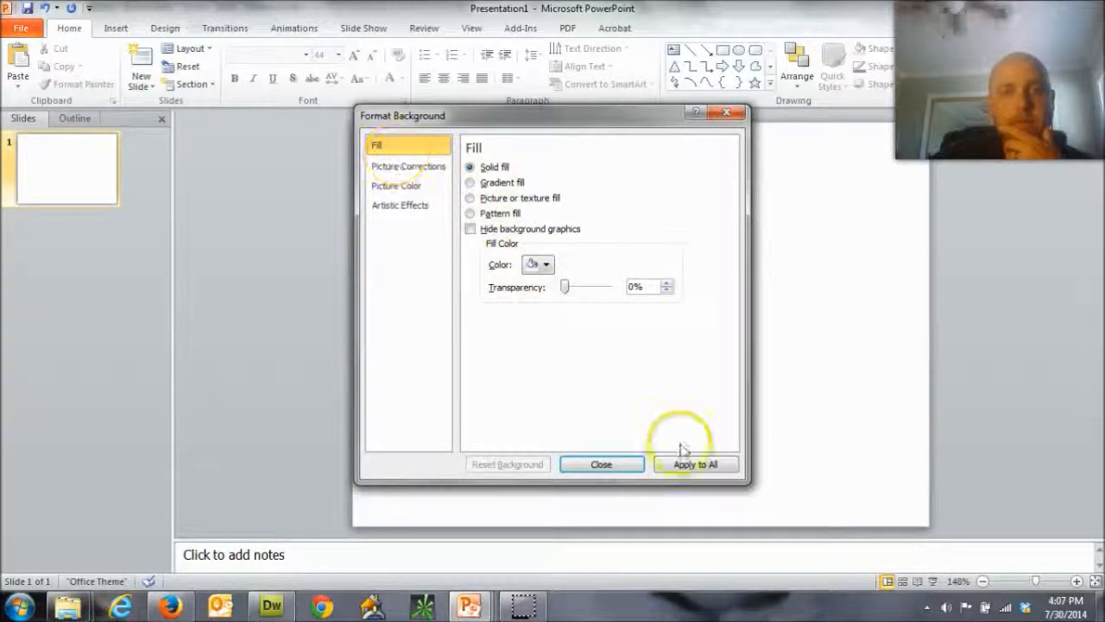
click(602, 464)
click(698, 465)
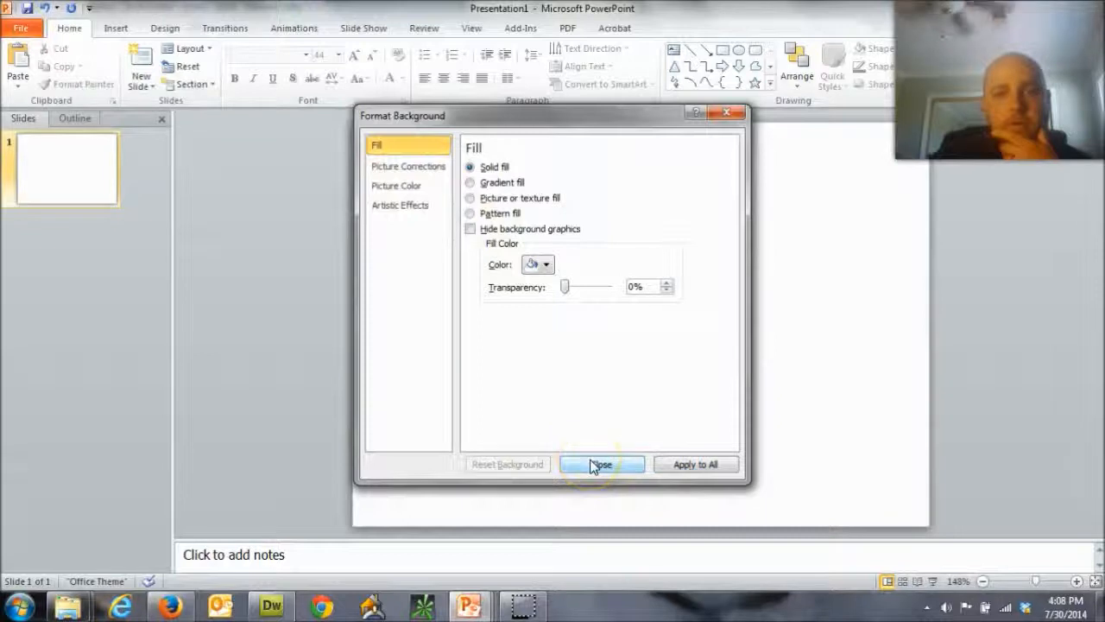
click(469, 198)
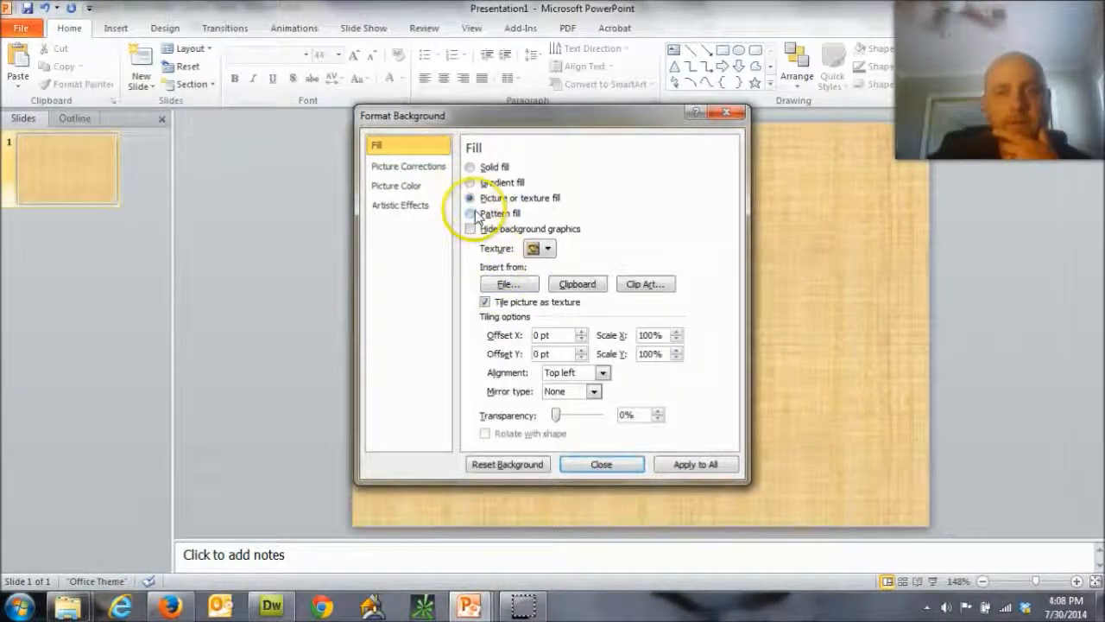
click(517, 285)
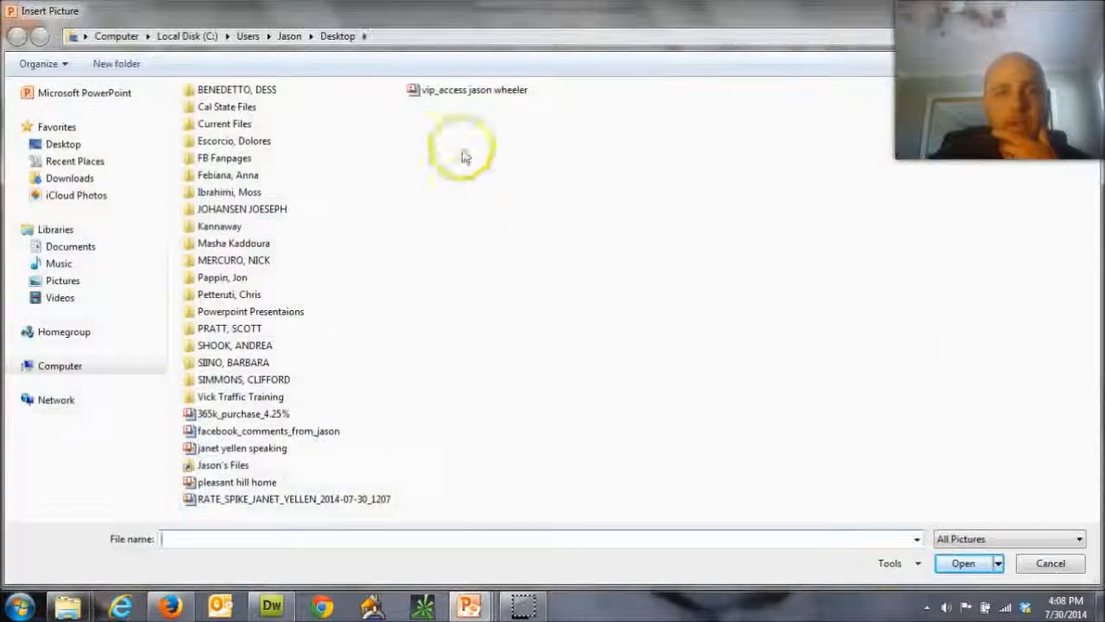
click(226, 482)
click(956, 563)
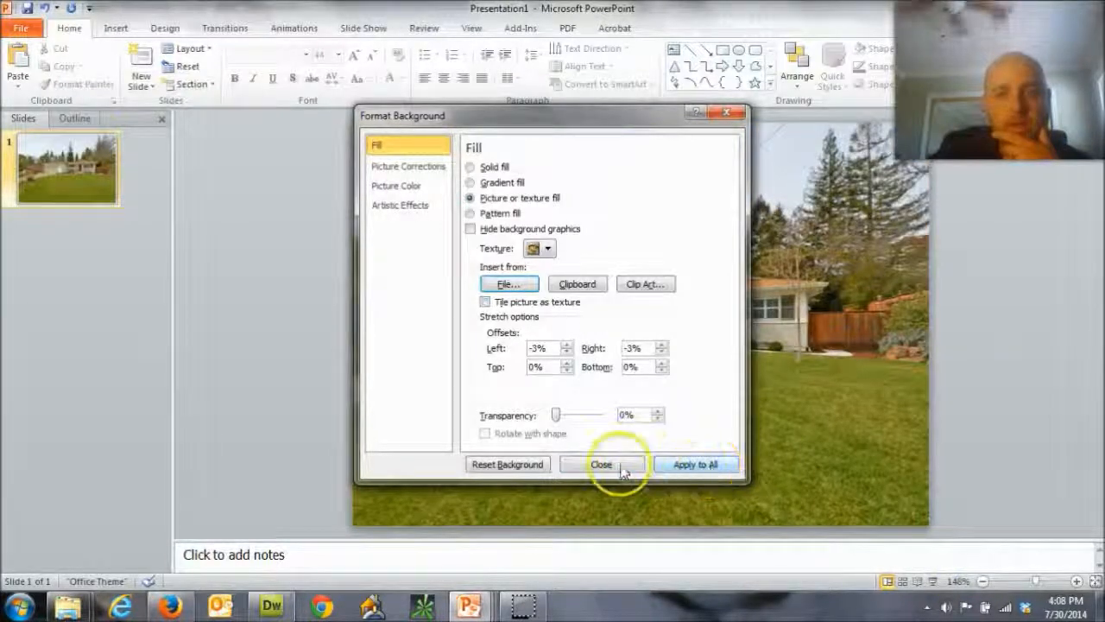
click(602, 465)
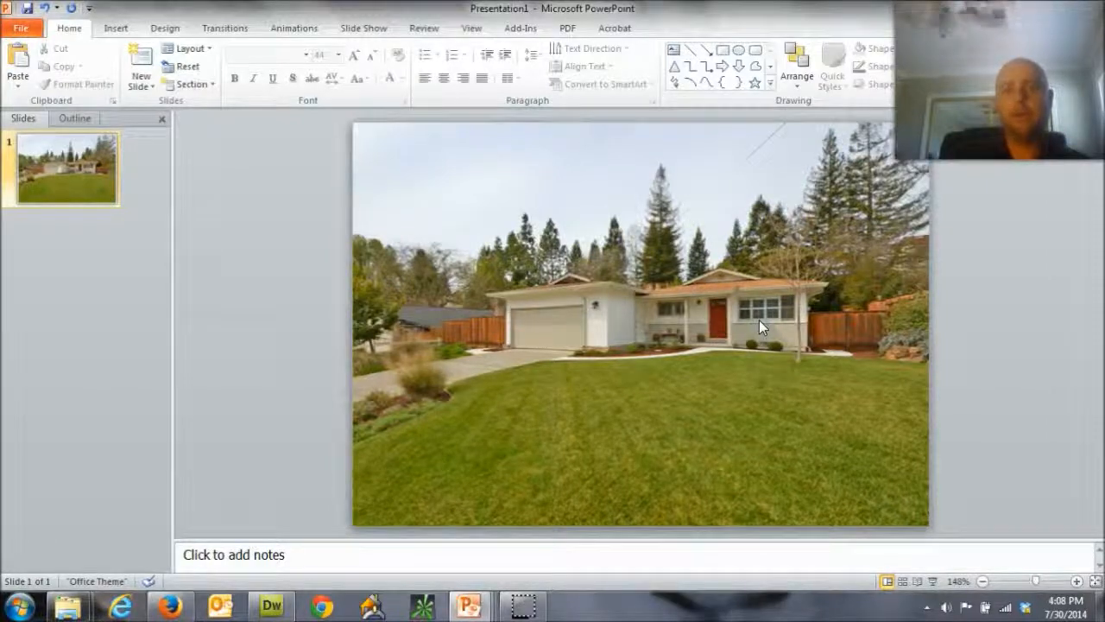
Switch to Firefox and search Google Images for "bay area realtor"
click(170, 607)
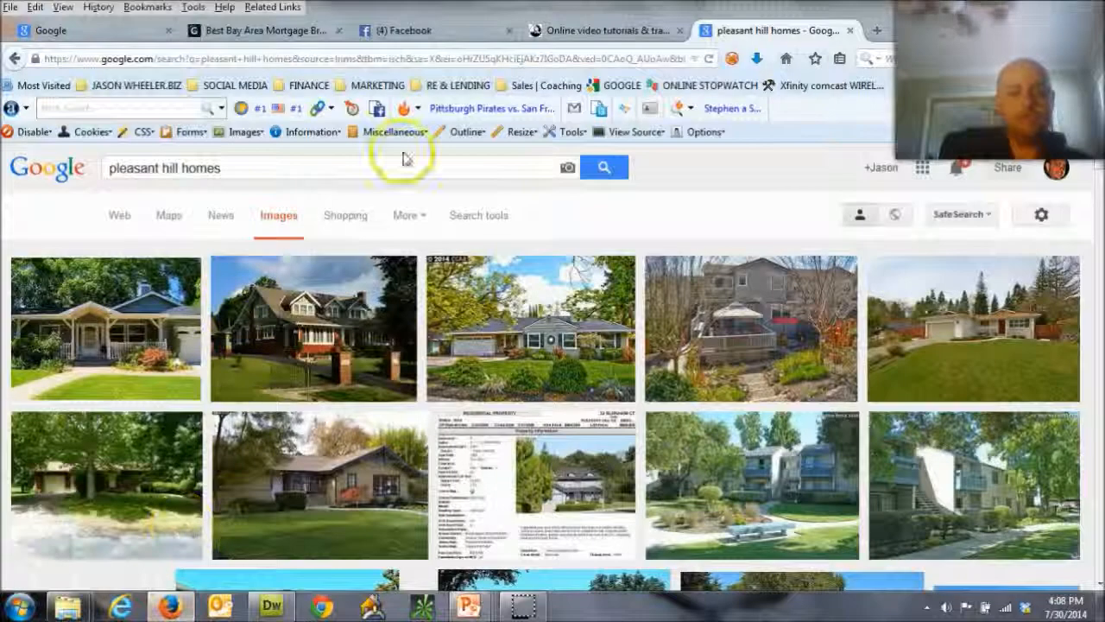
triple_click(142, 169)
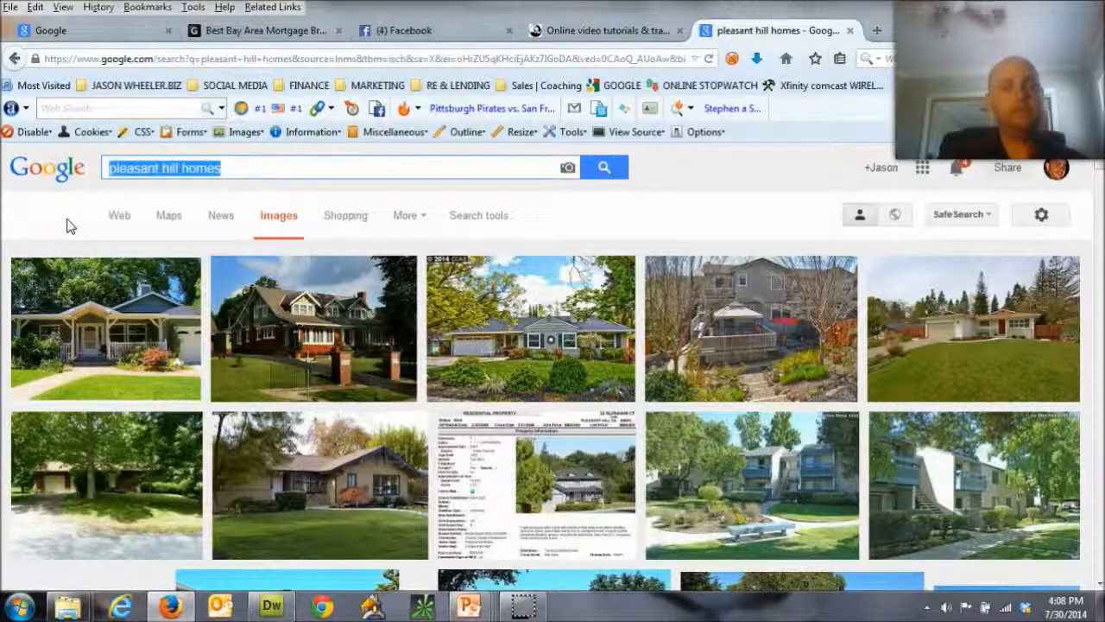
text(bay area realtor)
key(Return)
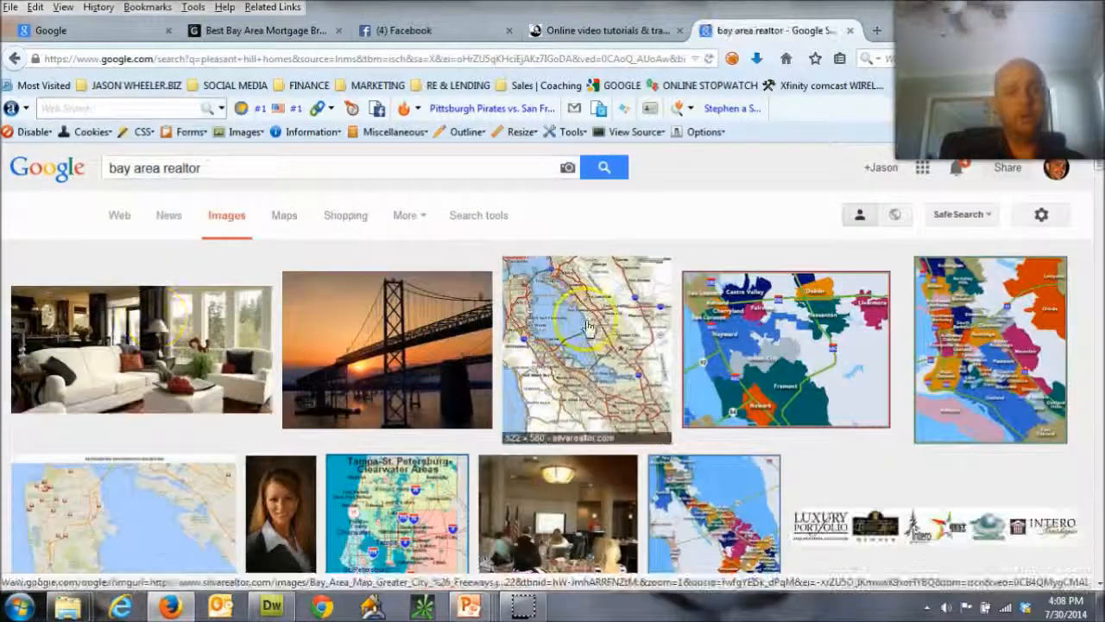
Look through the image results for a suitable realtor portrait
scroll(876, 488, down, 4)
scroll(877, 488, down, 10)
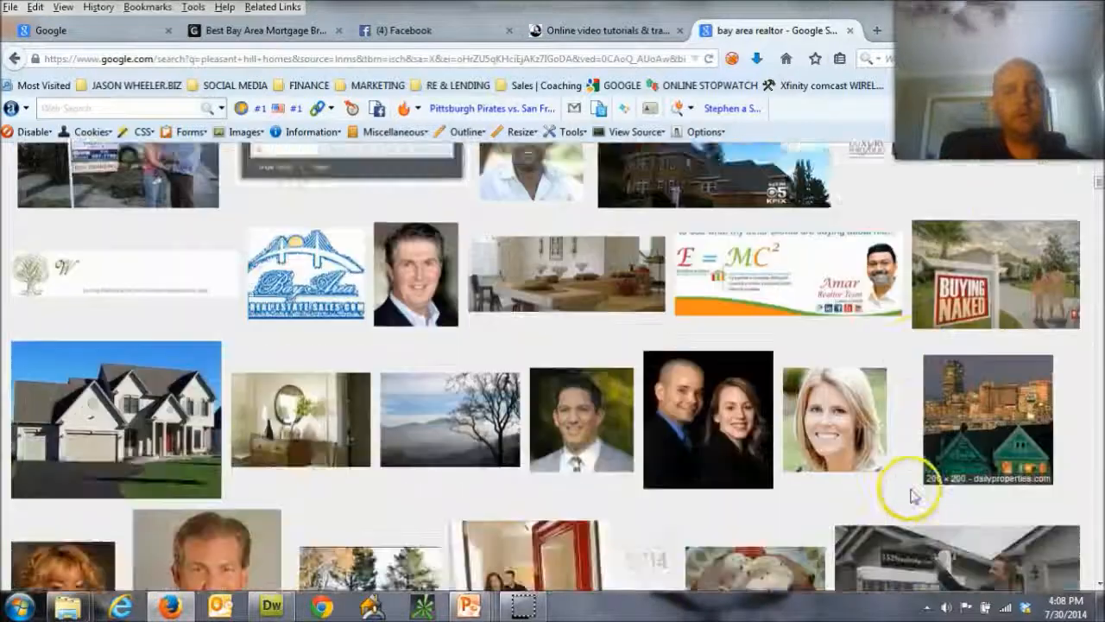
scroll(894, 480, down, 5)
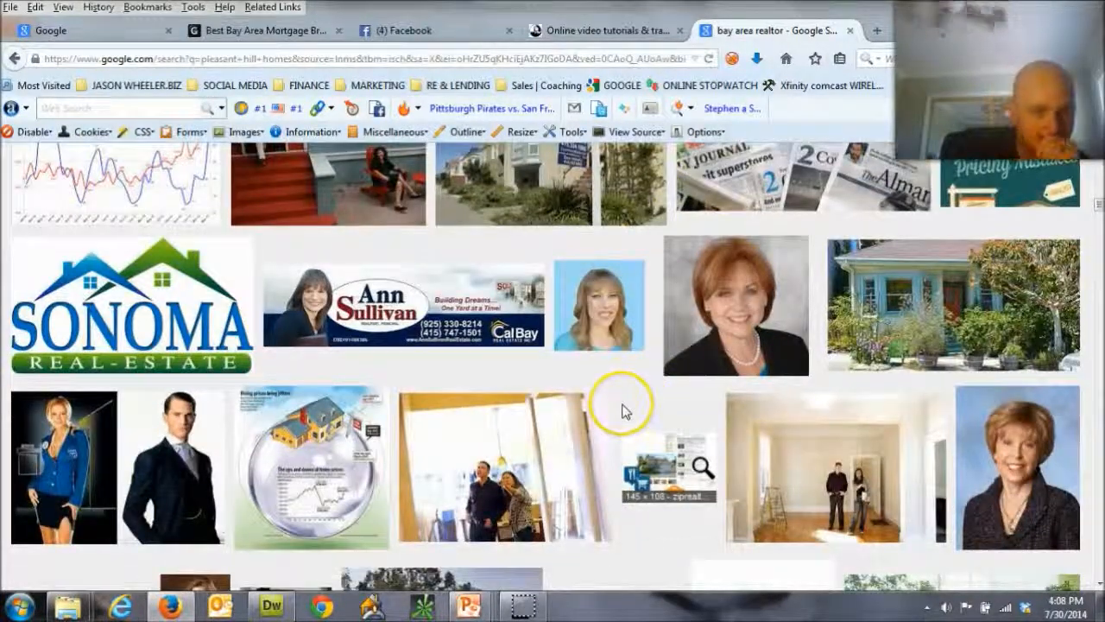
scroll(625, 409, down, 10)
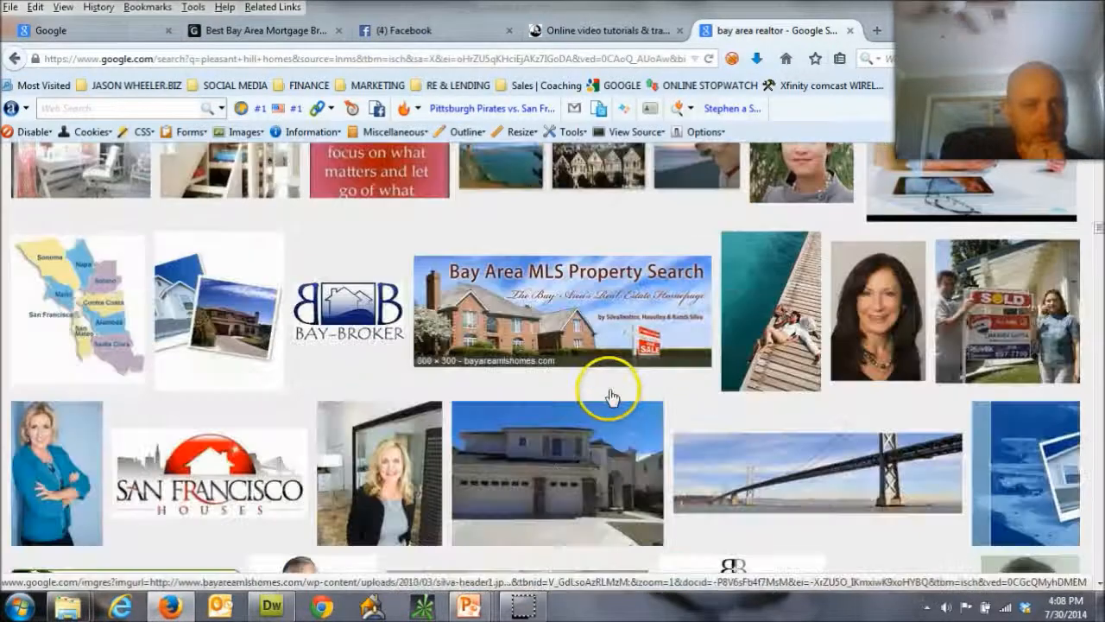
scroll(608, 390, down, 6)
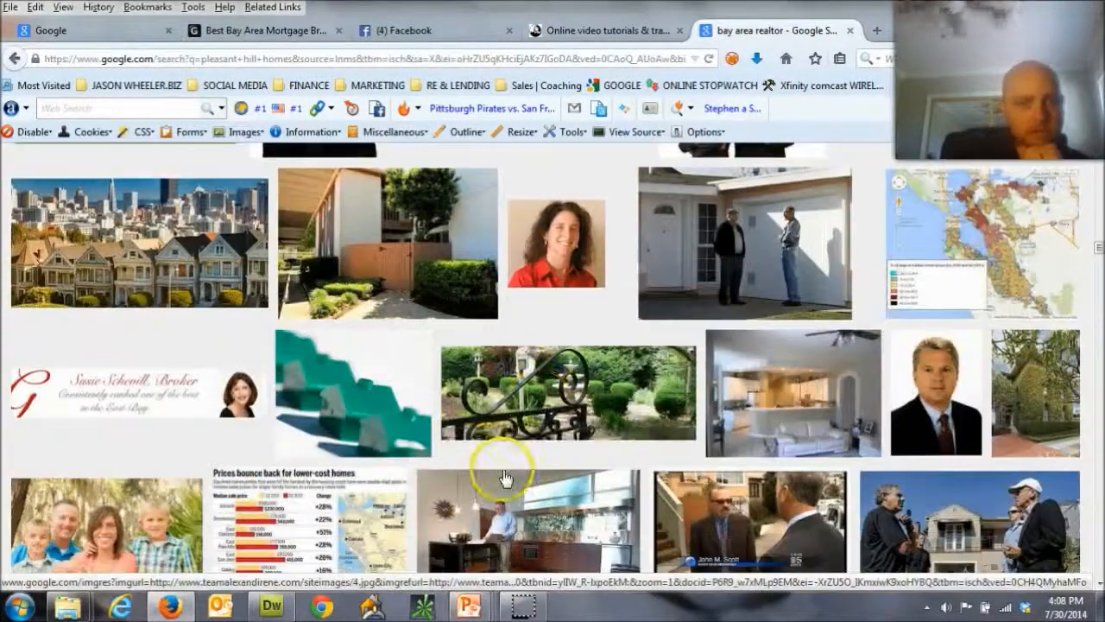
scroll(557, 464, down, 5)
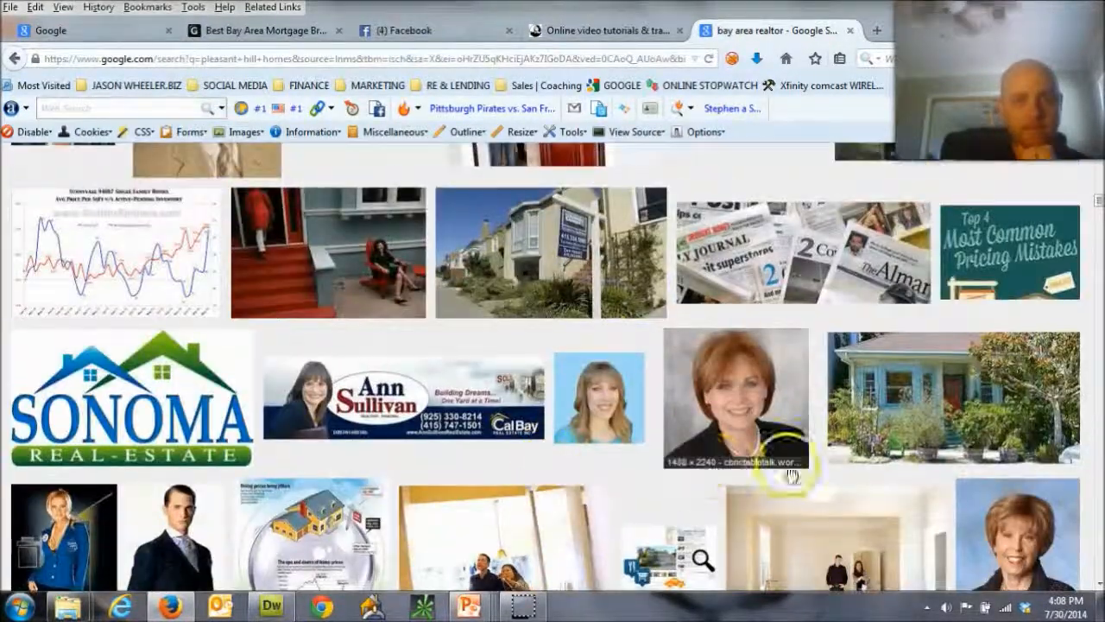
scroll(432, 395, up, 5)
scroll(224, 451, down, 3)
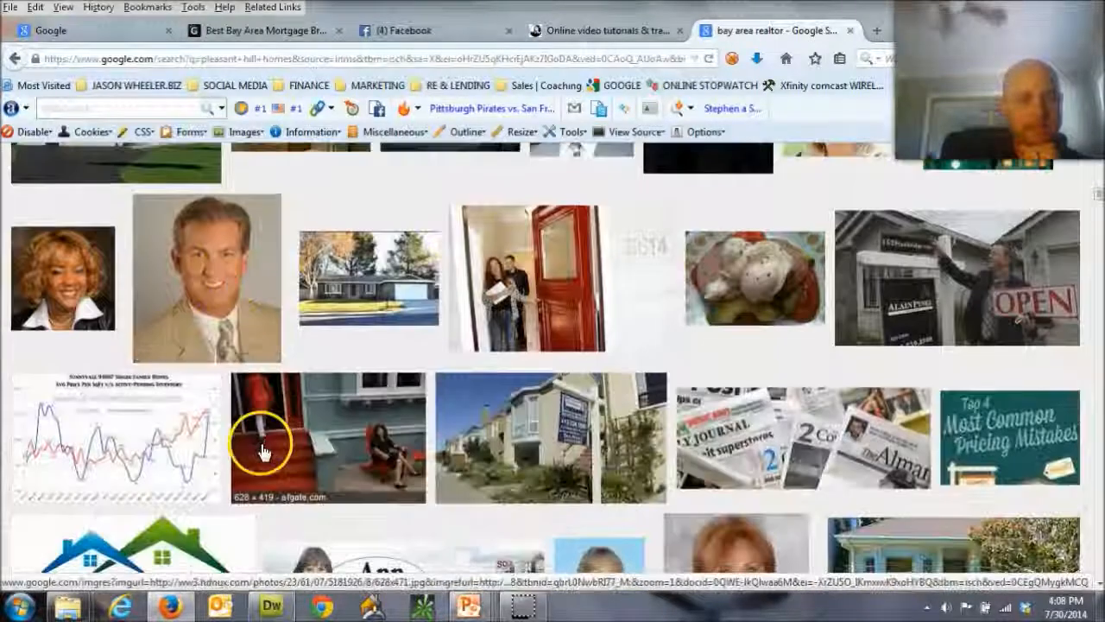
scroll(665, 444, up, 7)
scroll(267, 253, up, 2)
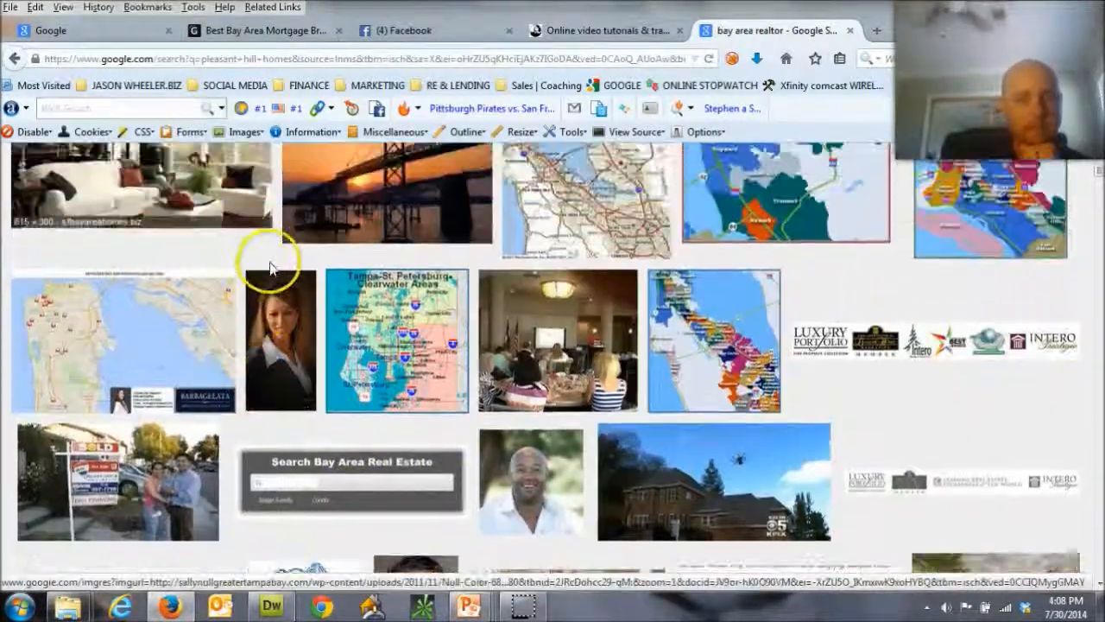
Save the portrait of the long-haired woman in a dark blazer to the Desktop under its suggested name, and return to Presentation1 in PowerPoint
click(285, 371)
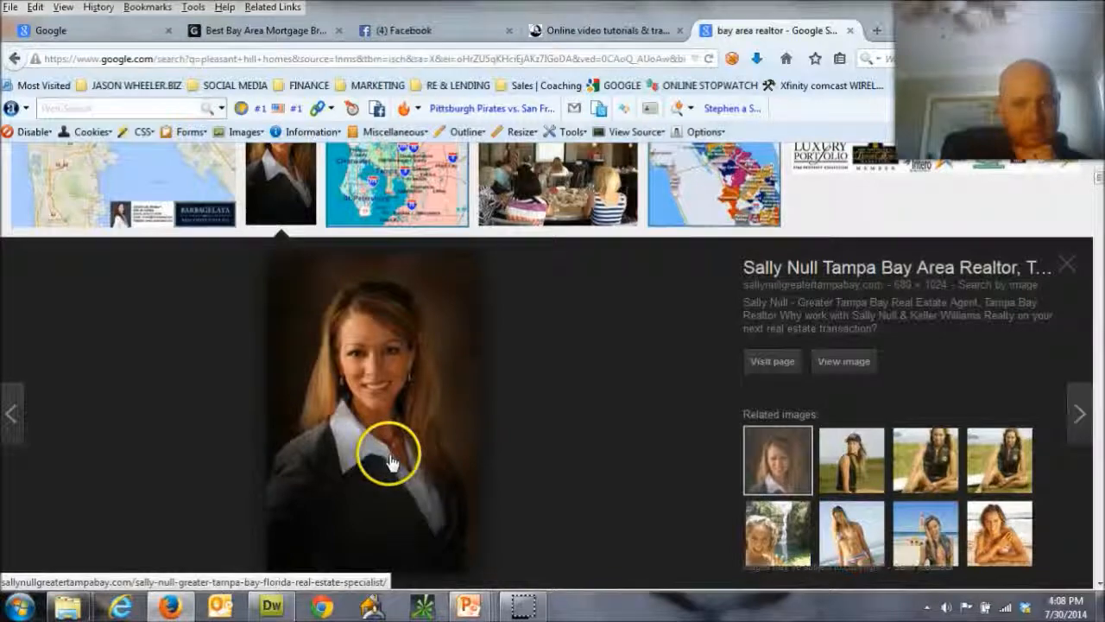
right_click(401, 389)
click(436, 185)
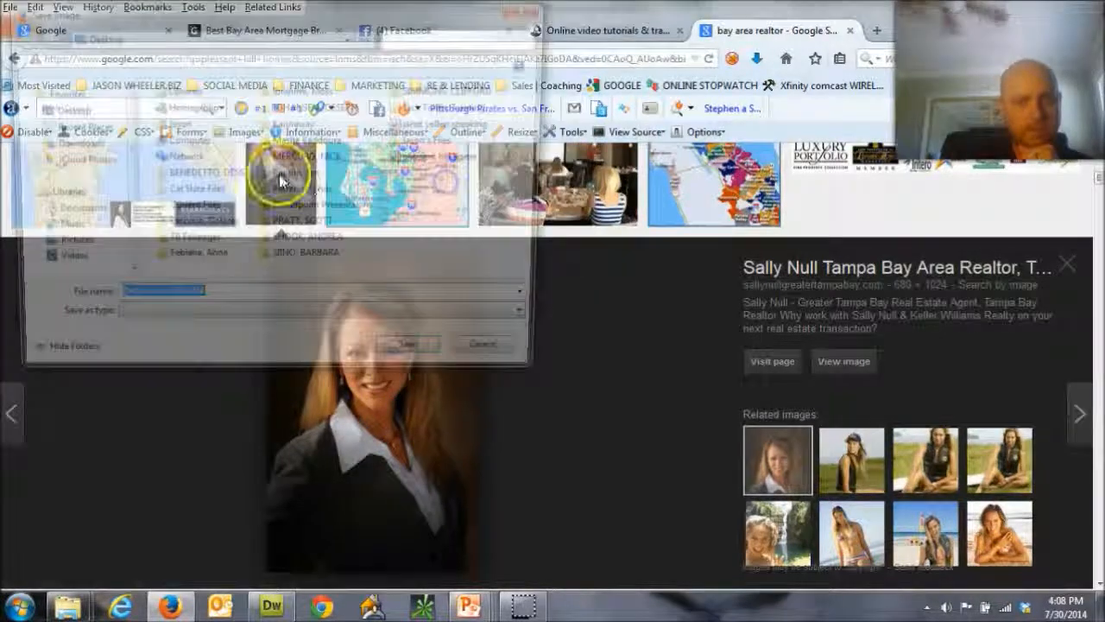
click(87, 111)
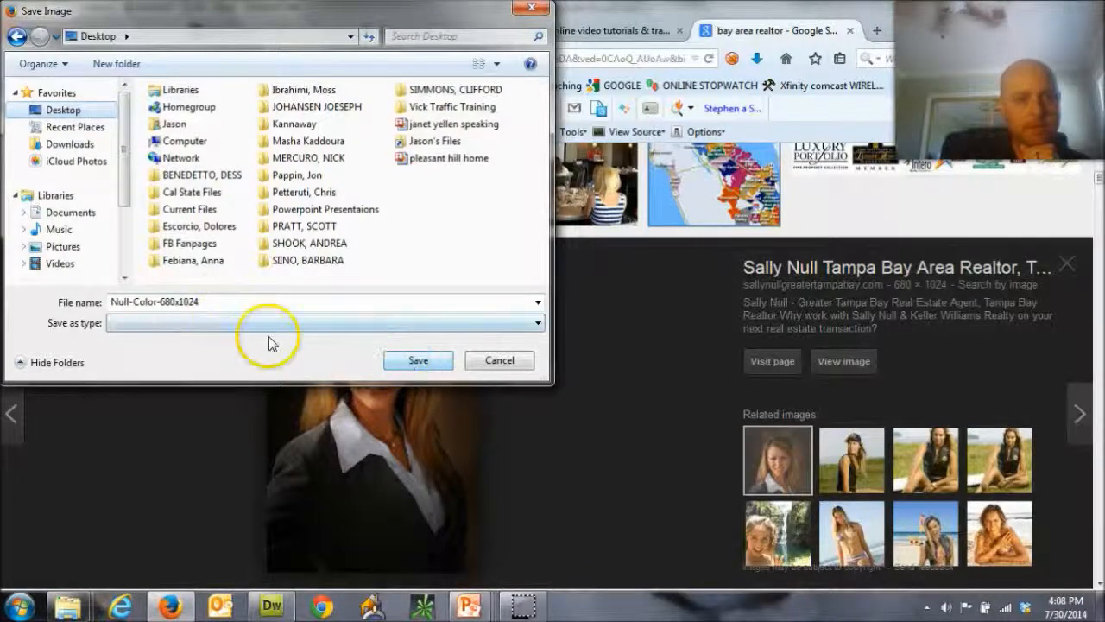
click(418, 360)
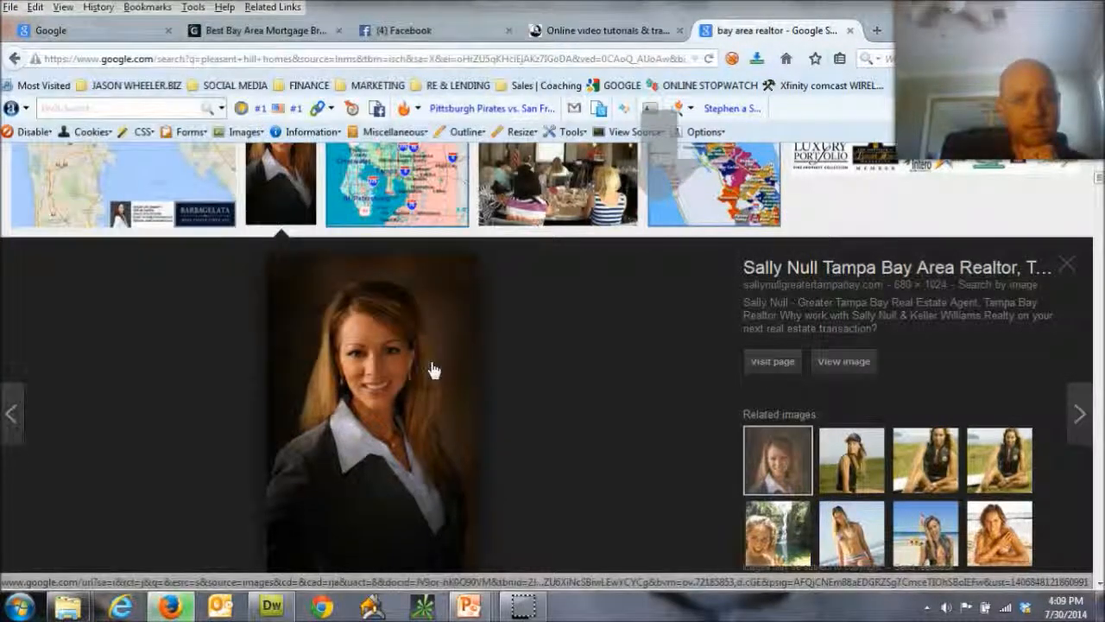
mouse_move(469, 605)
click(790, 496)
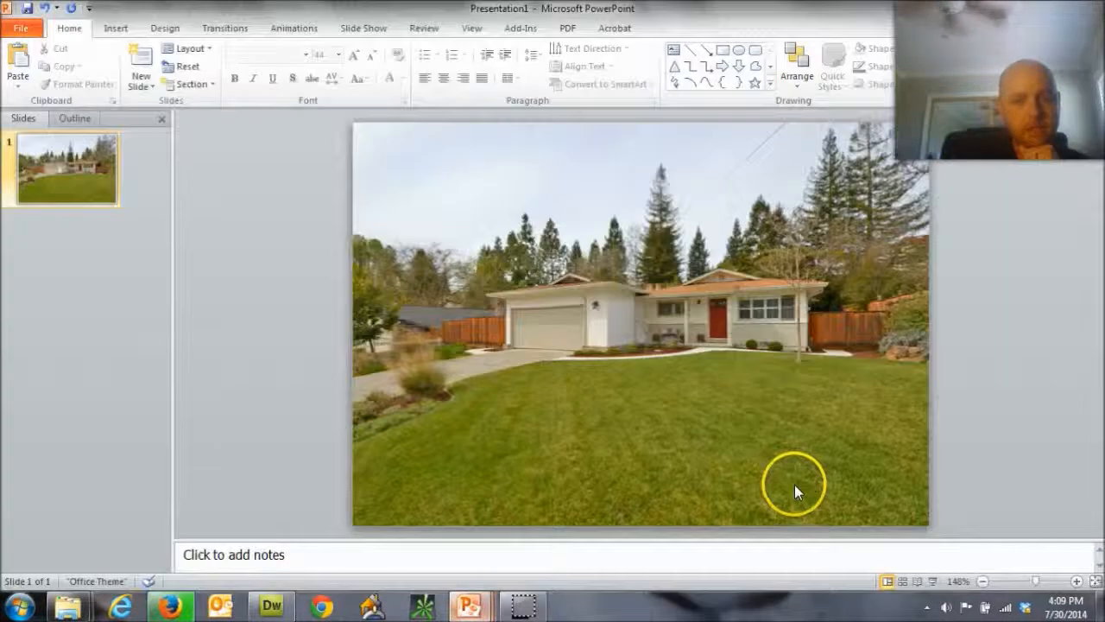
Insert the picture "Null-Color-680x1024" from the Desktop and place it flush against the slide's left edge
click(116, 28)
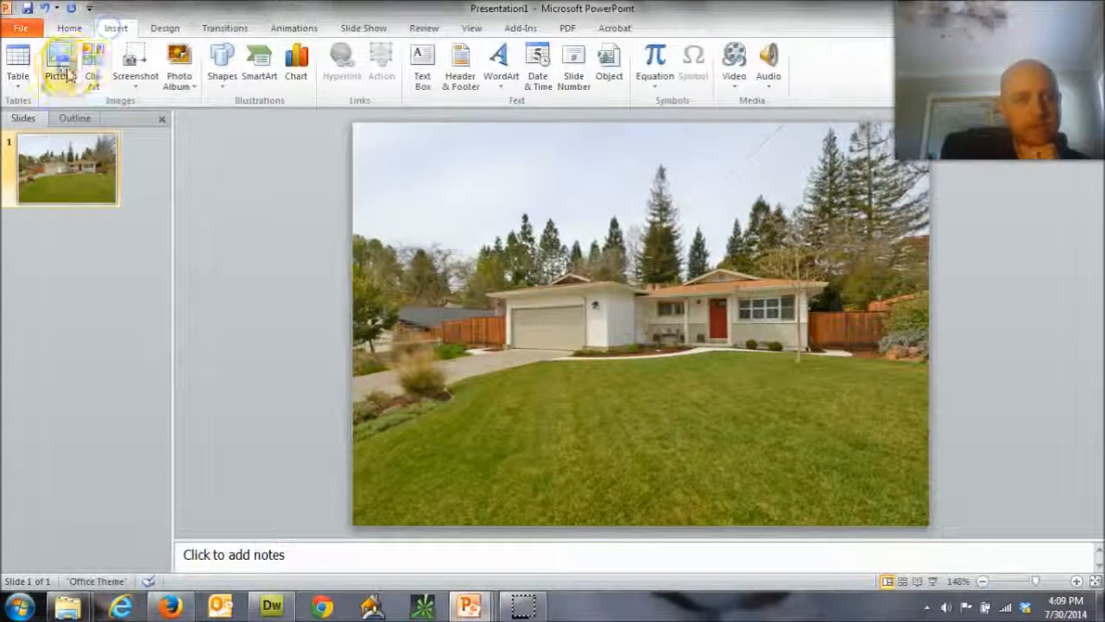
click(57, 56)
click(74, 149)
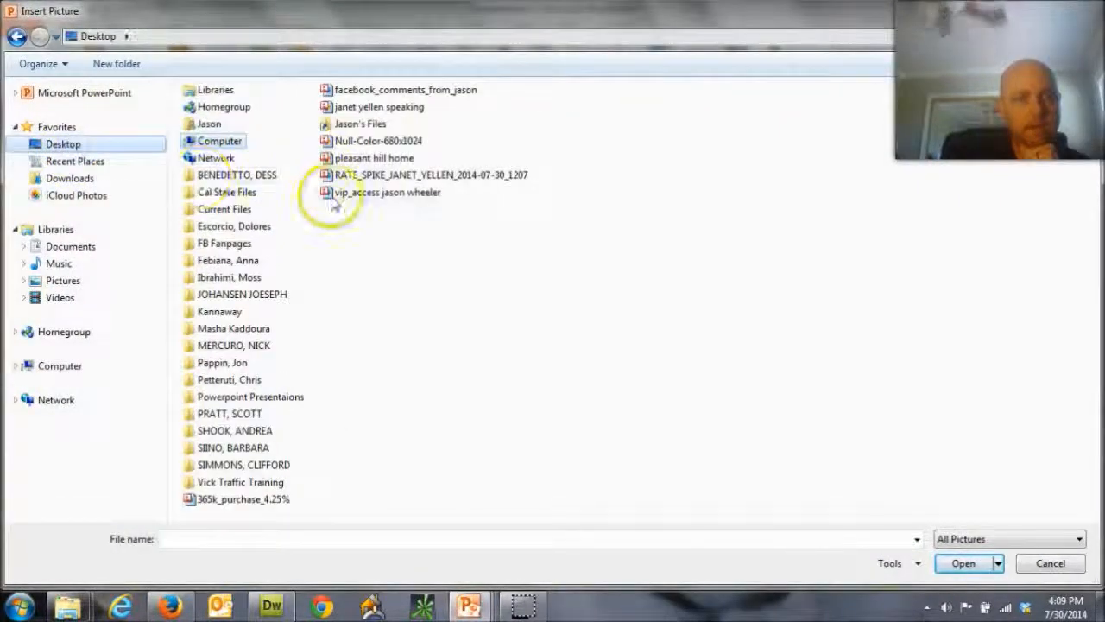
click(371, 142)
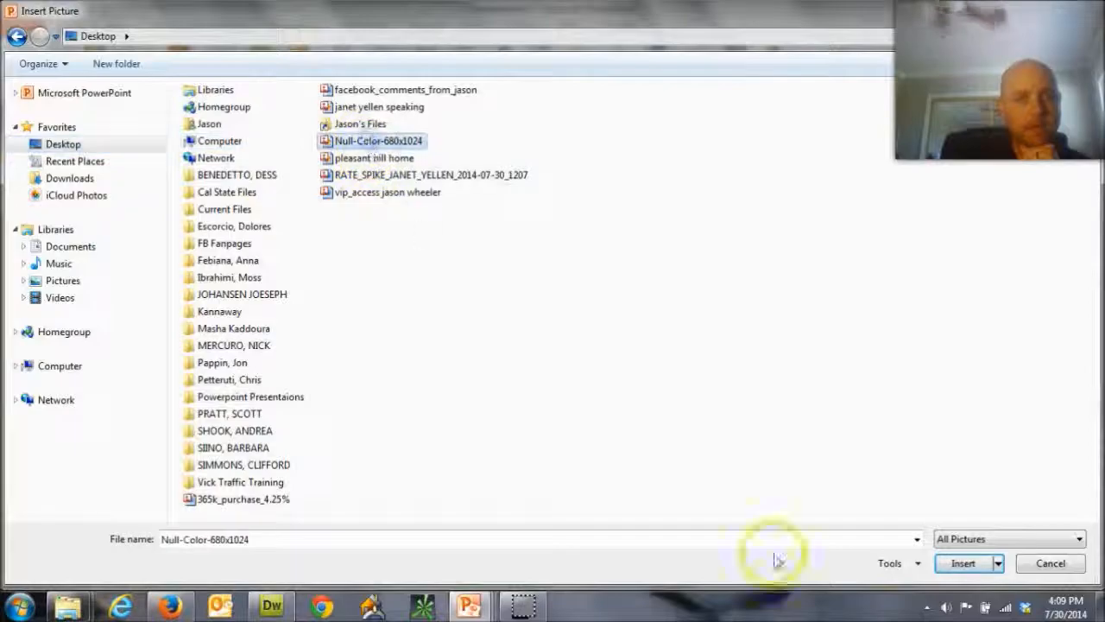
click(965, 562)
drag(679, 456, 450, 439)
click(488, 440)
click(264, 456)
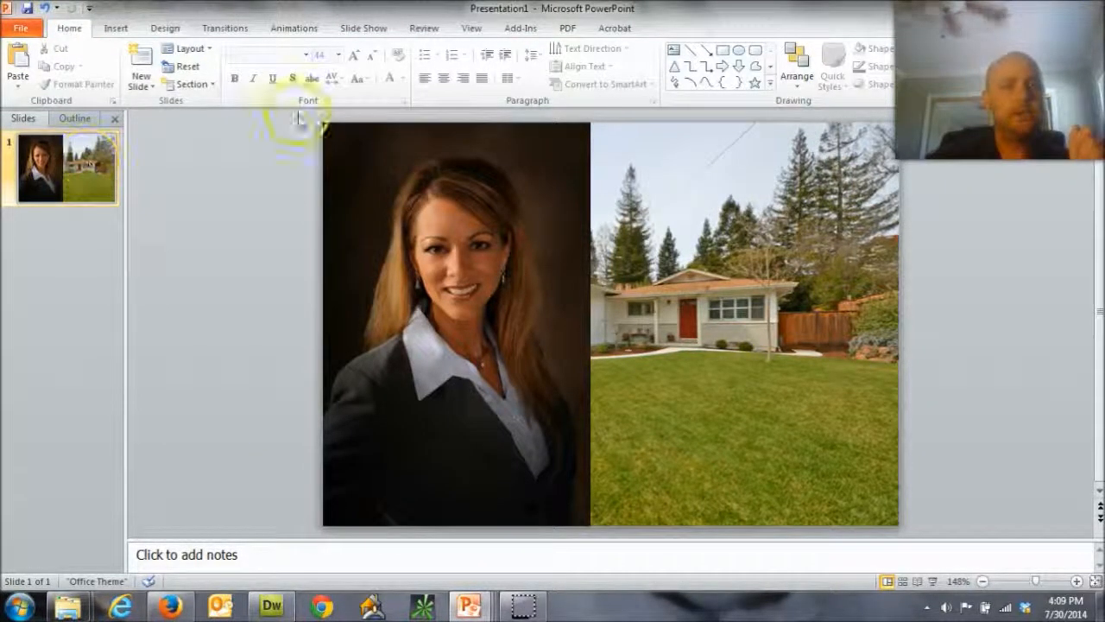
click(403, 277)
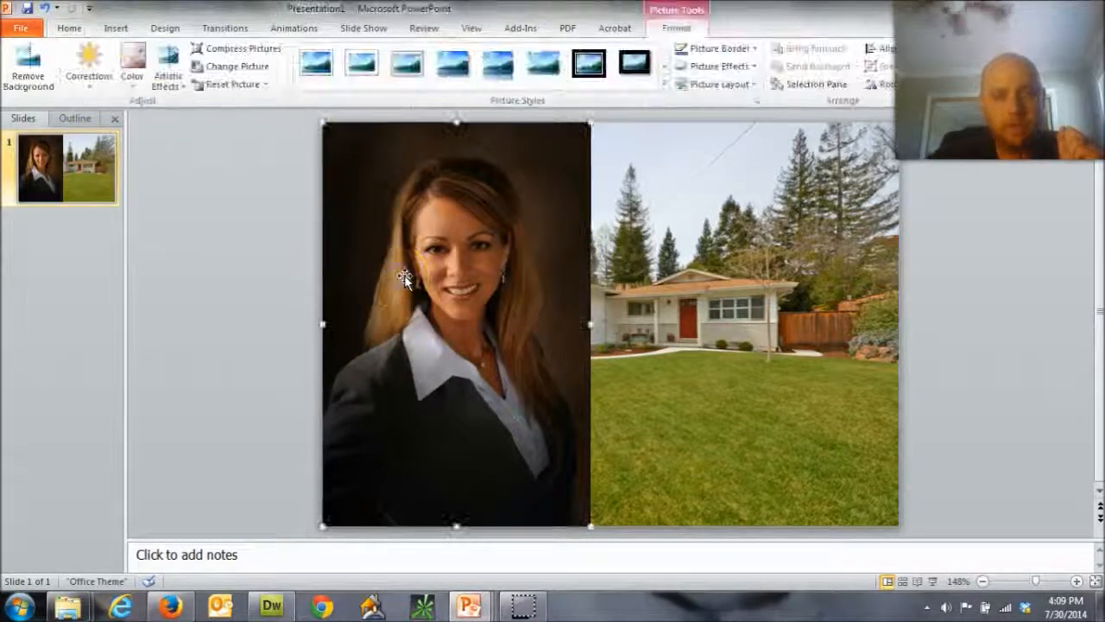
click(21, 83)
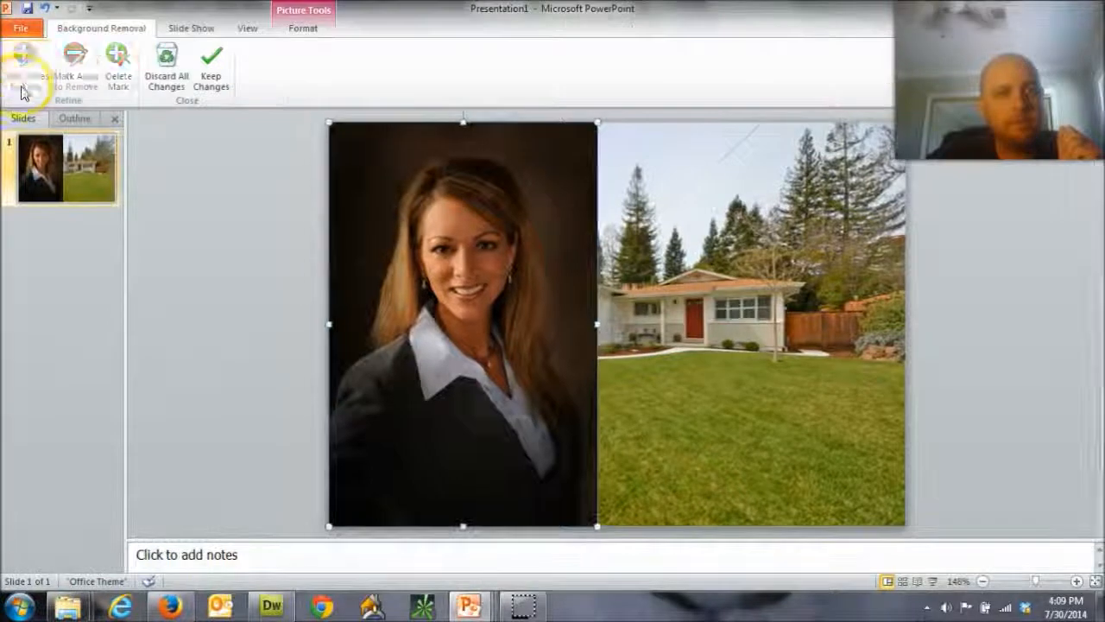
drag(355, 162, 332, 120)
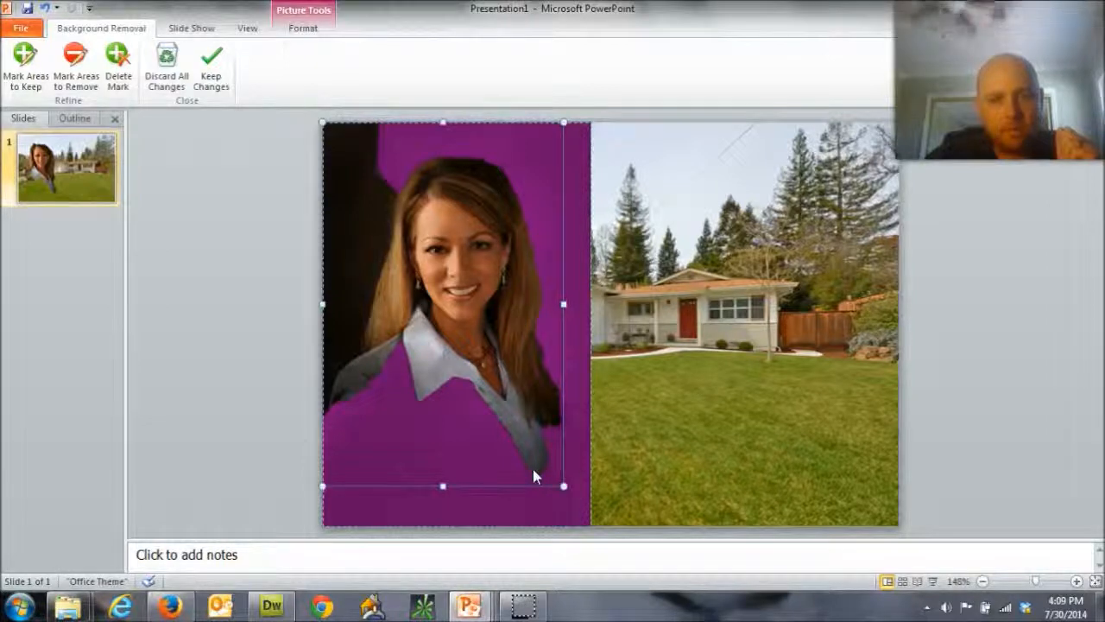
drag(564, 486, 589, 524)
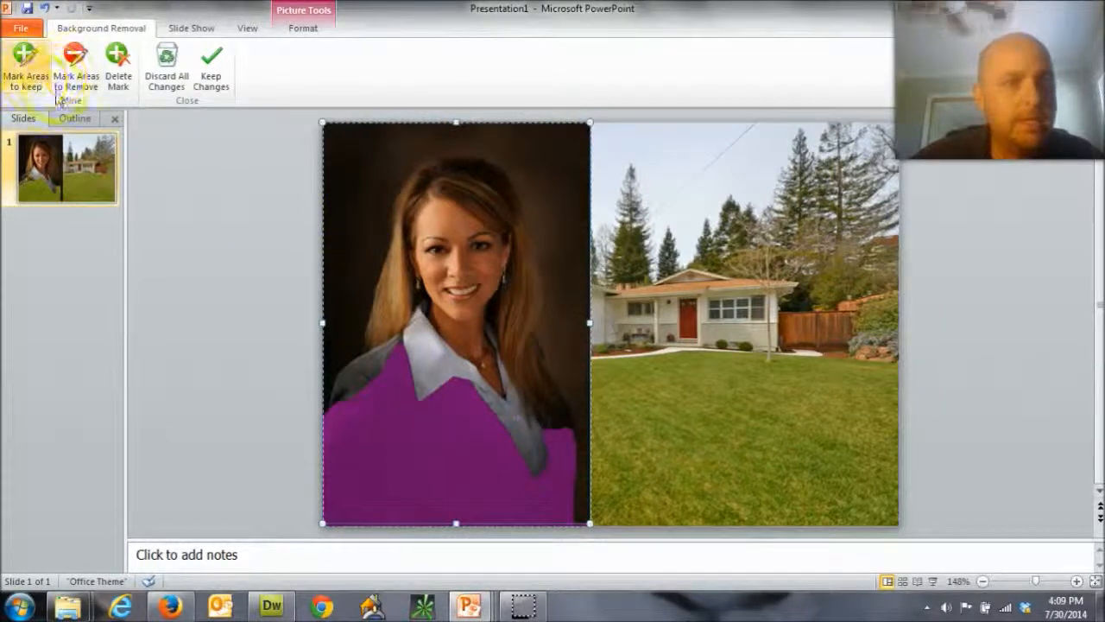
click(83, 79)
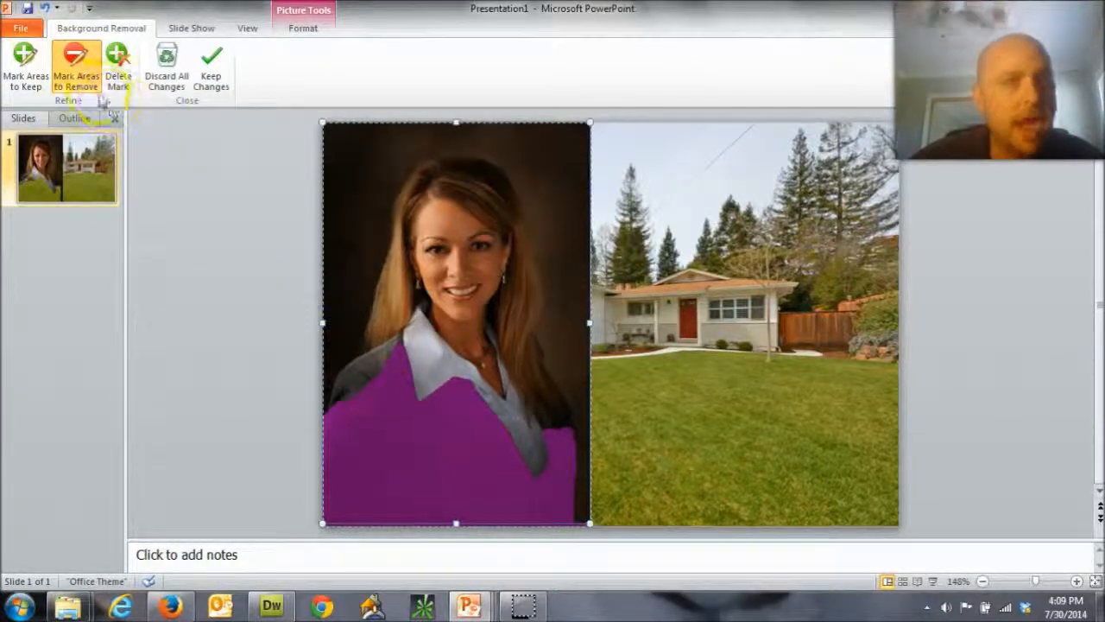
click(167, 78)
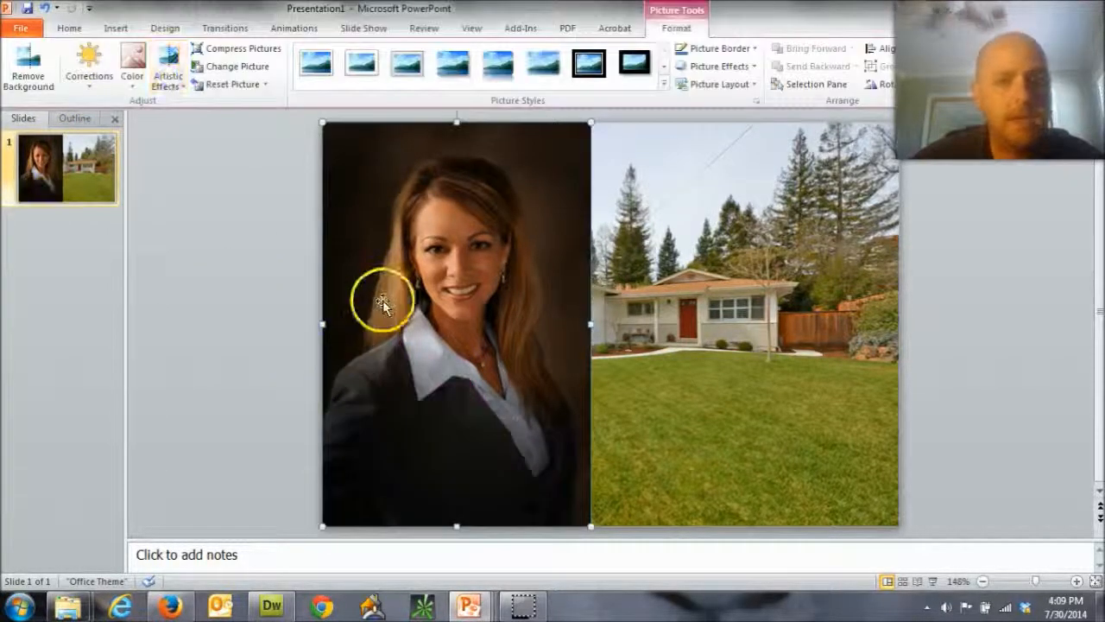
Remove the portrait's background, extending the selection over the whole picture and marking the blazer and top of the hair as areas to keep
click(28, 68)
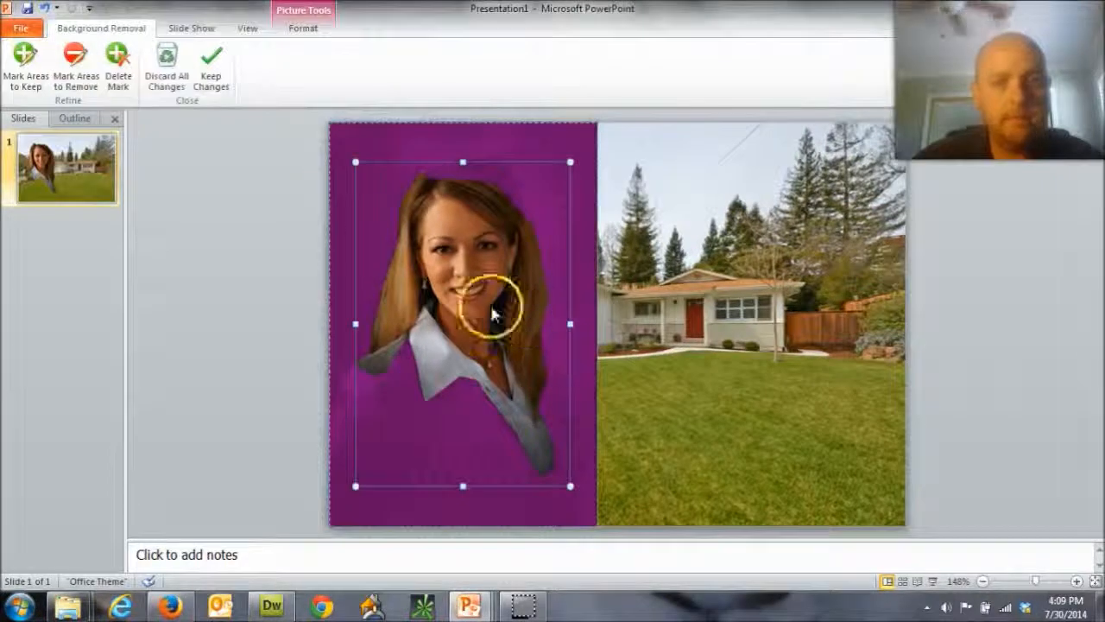
drag(355, 161, 328, 121)
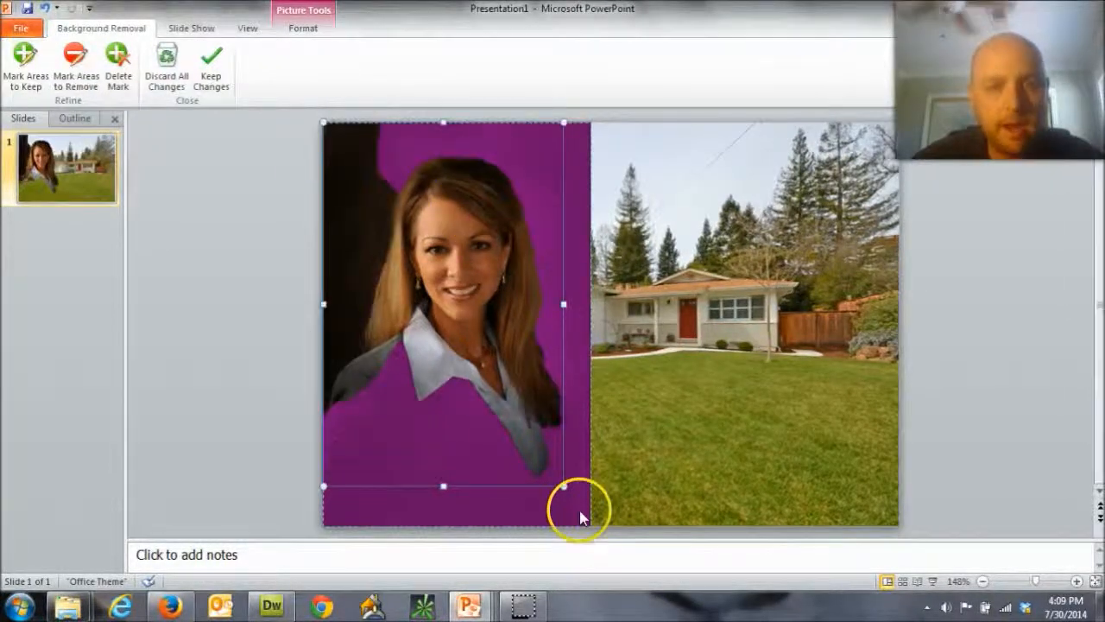
drag(565, 485, 591, 527)
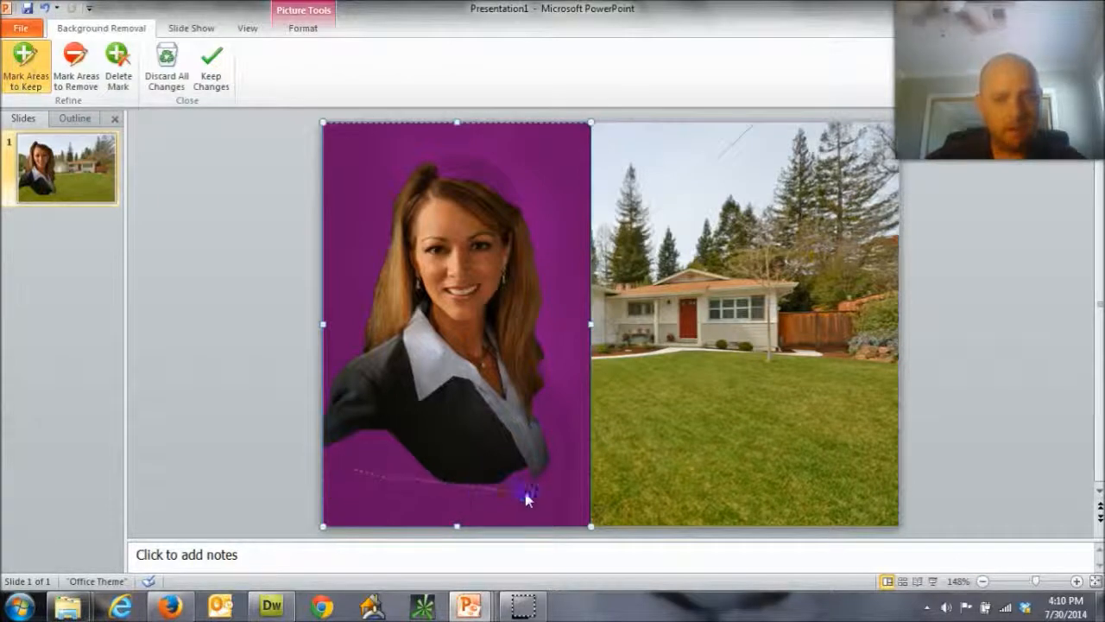
drag(534, 495, 553, 500)
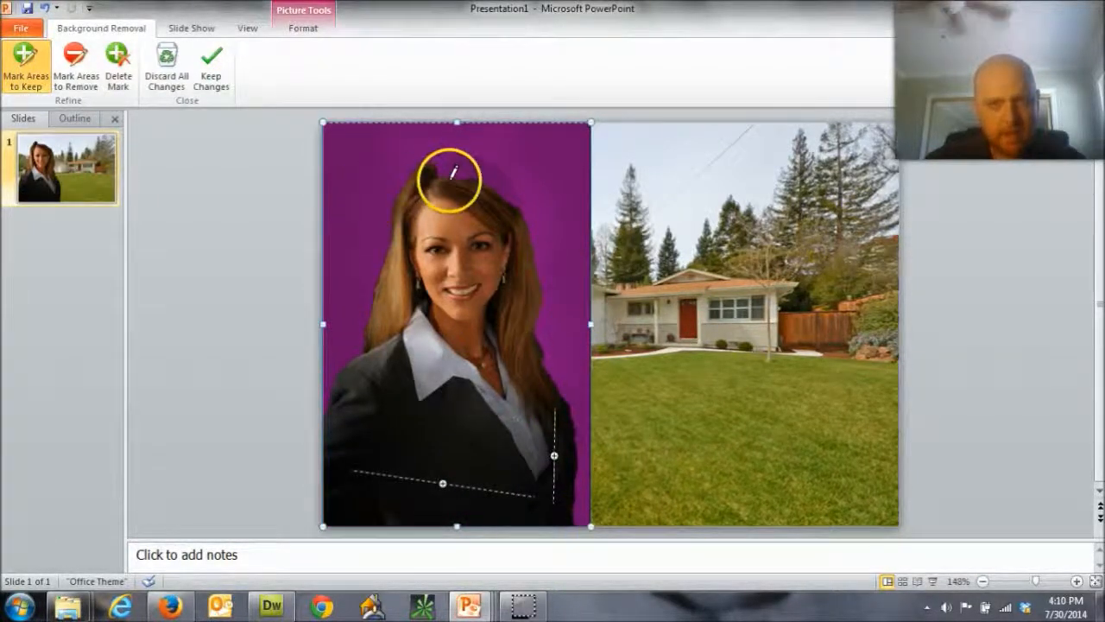
drag(497, 173, 498, 177)
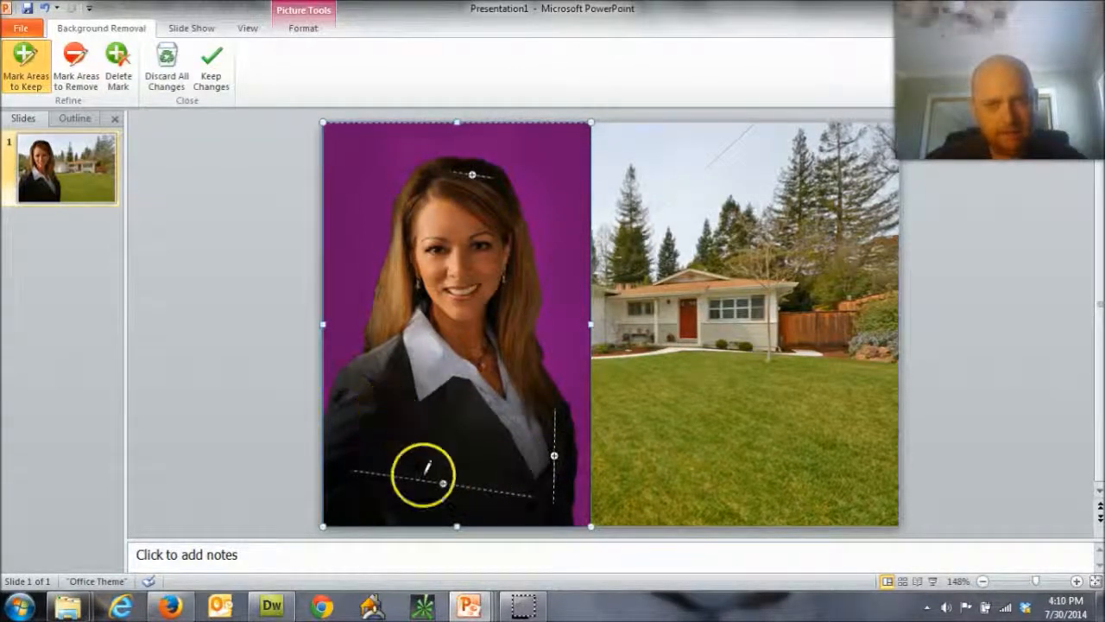
click(210, 82)
click(308, 444)
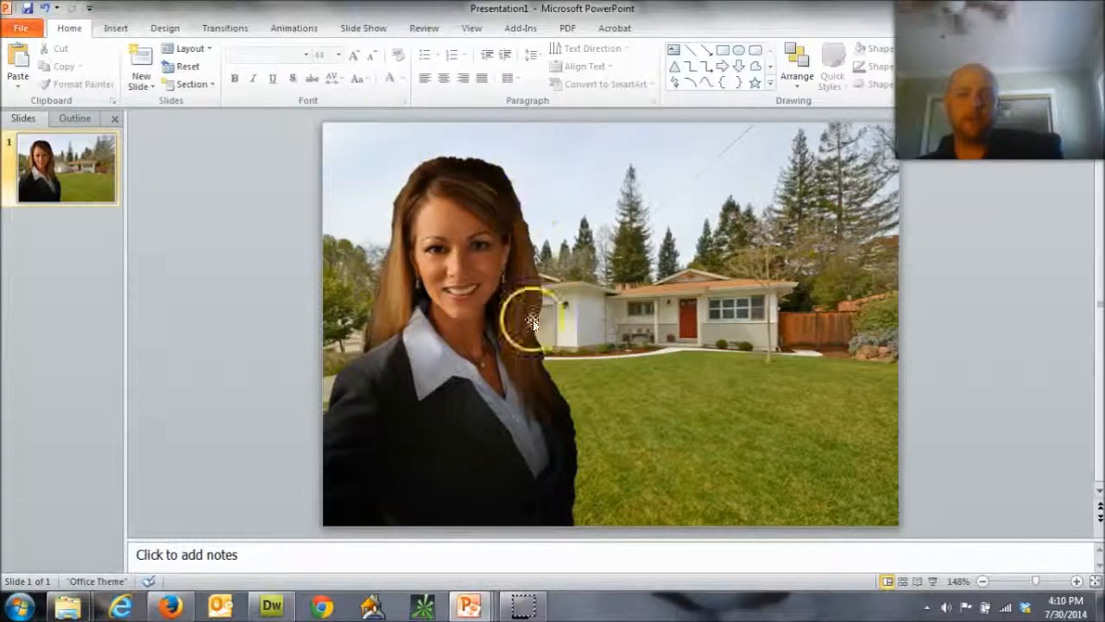
Apply a 5 Point Soft Edges effect to the realtor cutout
click(461, 340)
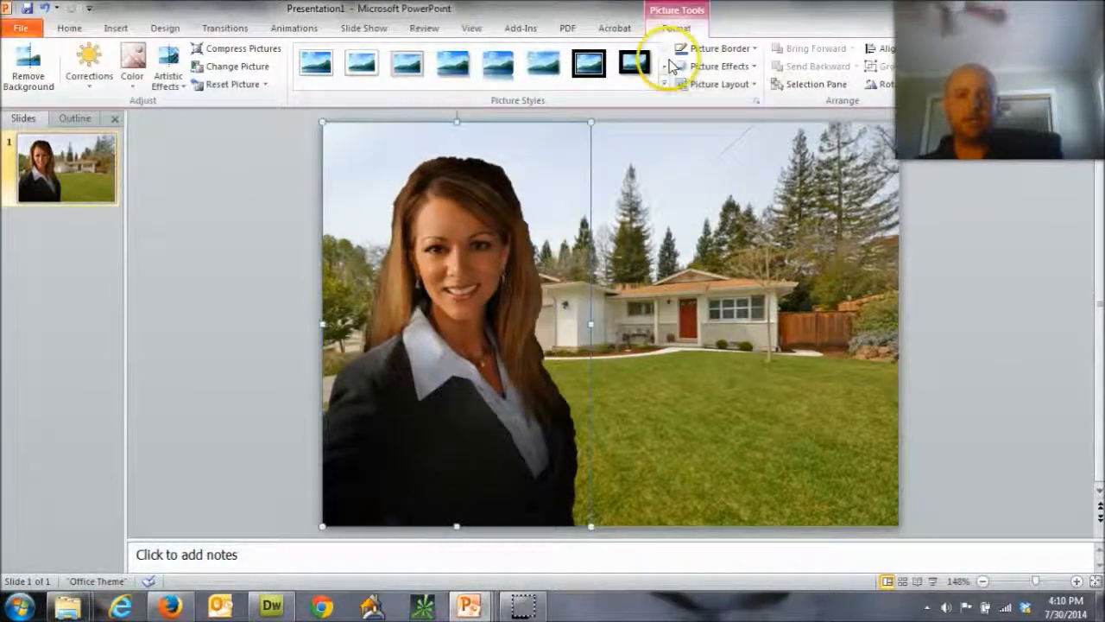
click(712, 66)
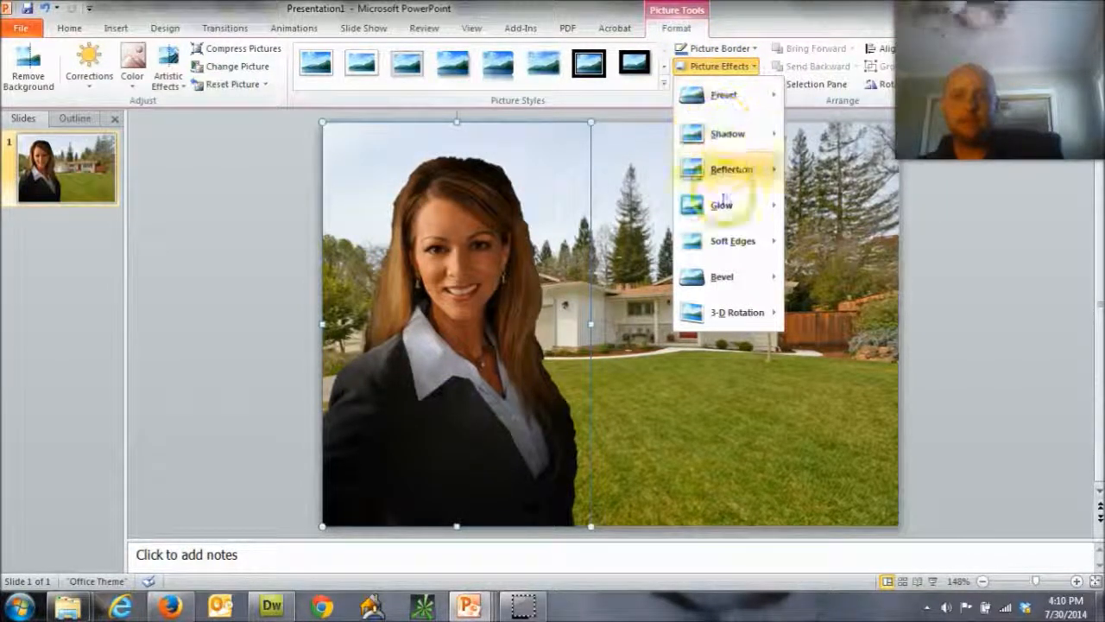
mouse_move(730, 243)
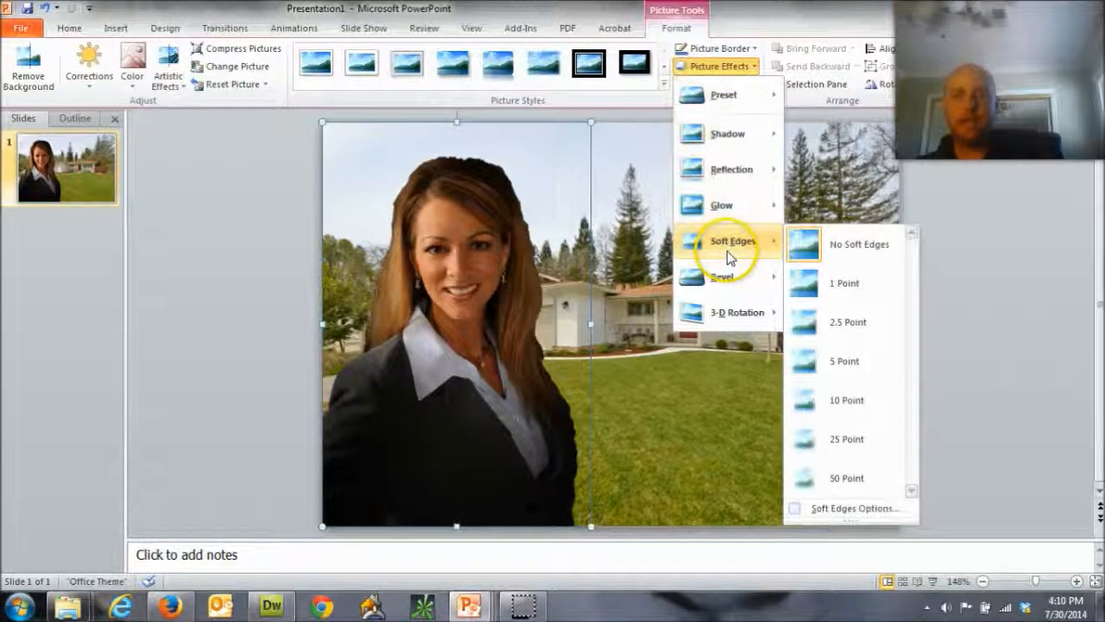
click(848, 363)
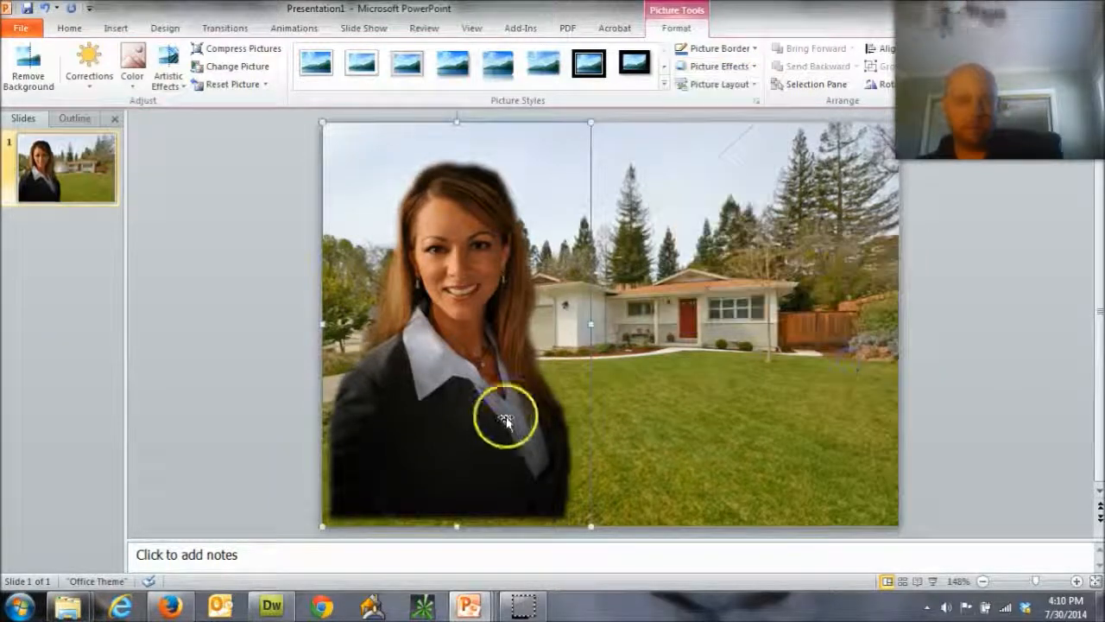
click(994, 398)
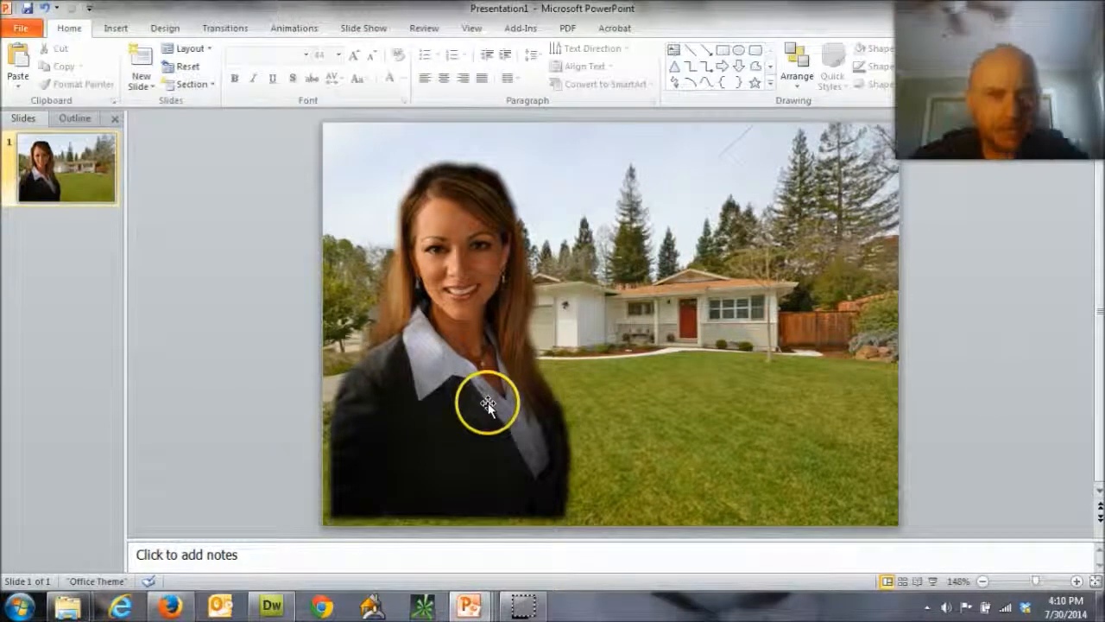
Move the realtor cutout down and left so it slightly overhangs the slide's lower-left corner
drag(486, 409, 449, 414)
click(239, 380)
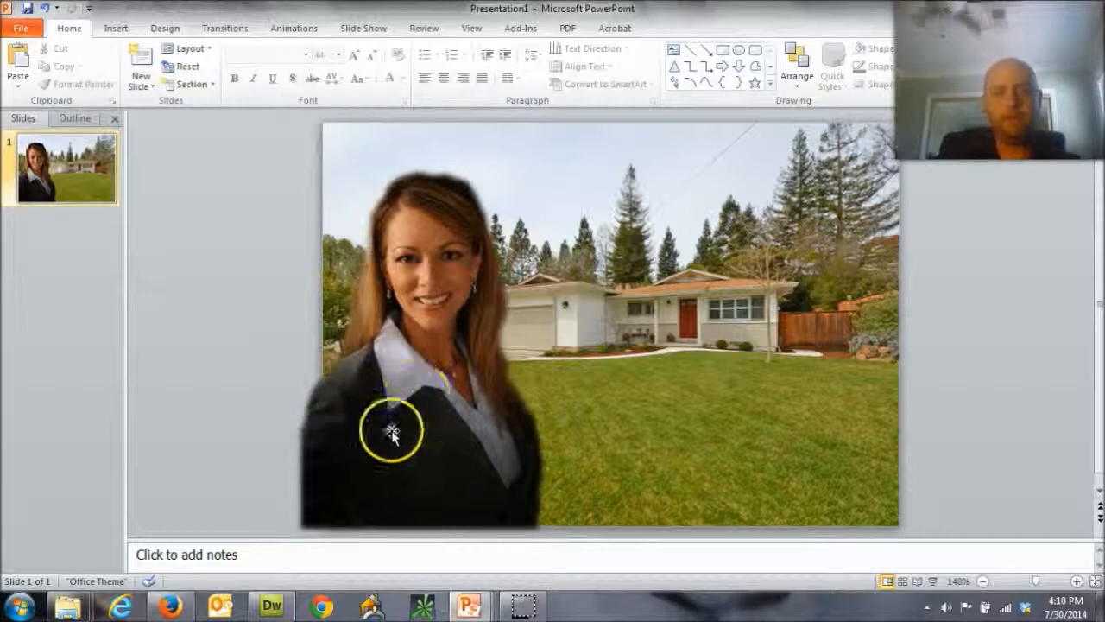
click(433, 442)
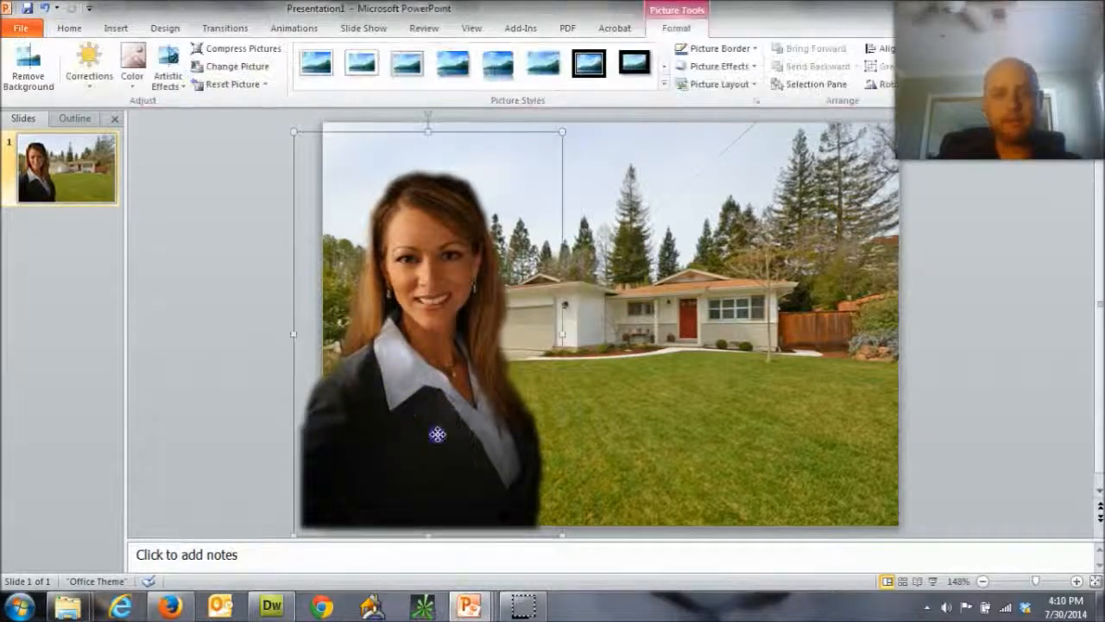
click(208, 383)
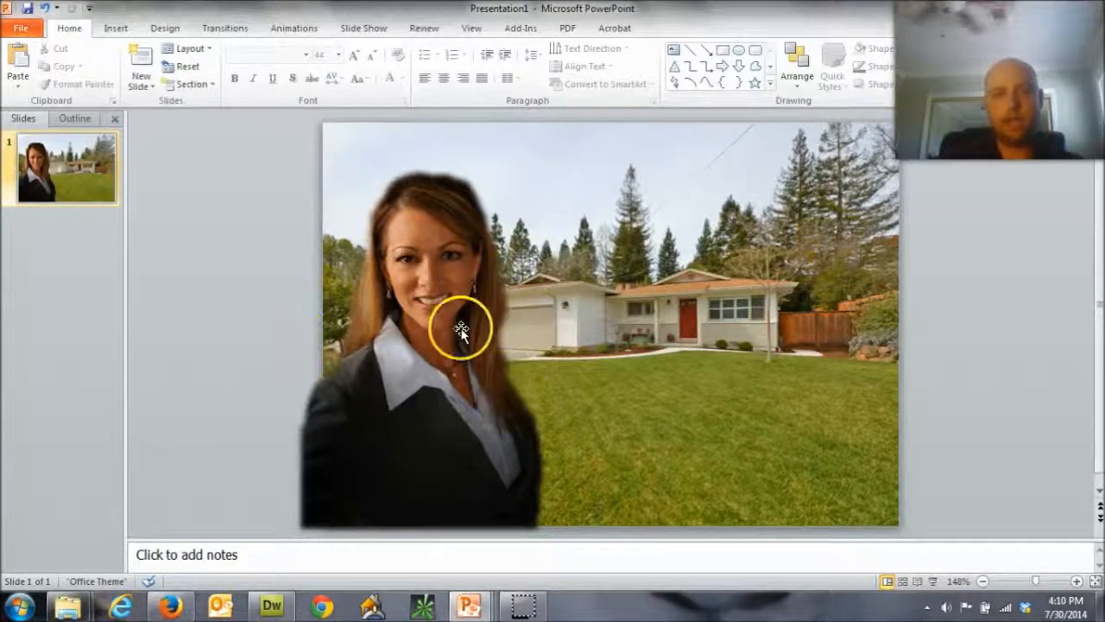
Move the realtor cutout to the slide's right side and mirror it horizontally, slightly overhanging the right edge
drag(441, 351, 834, 386)
click(566, 406)
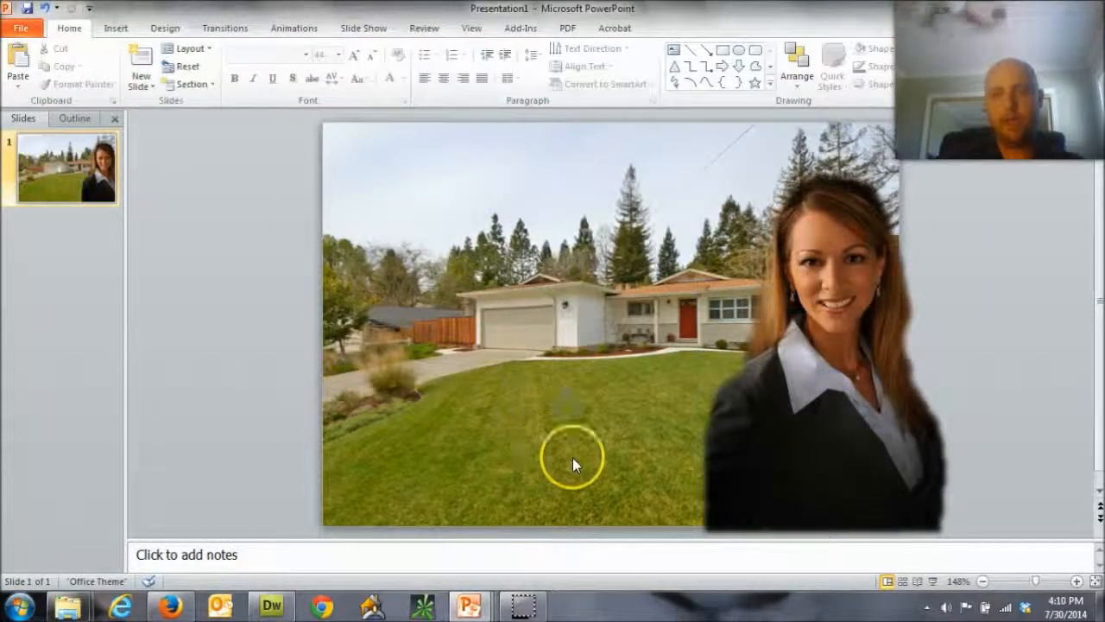
click(846, 414)
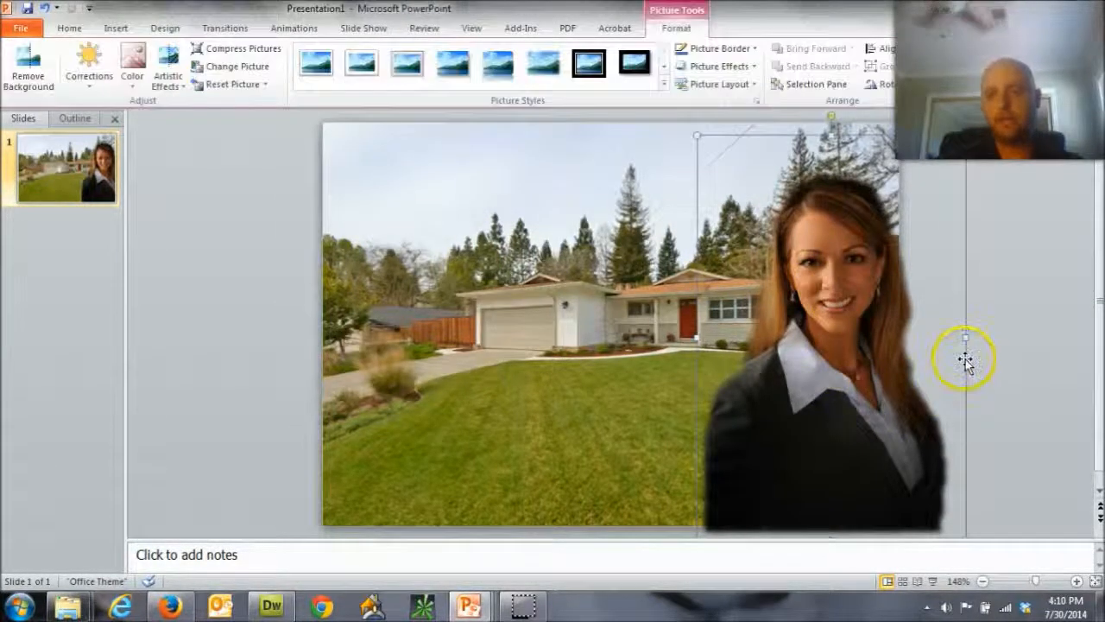
drag(965, 336, 447, 338)
drag(579, 367, 825, 370)
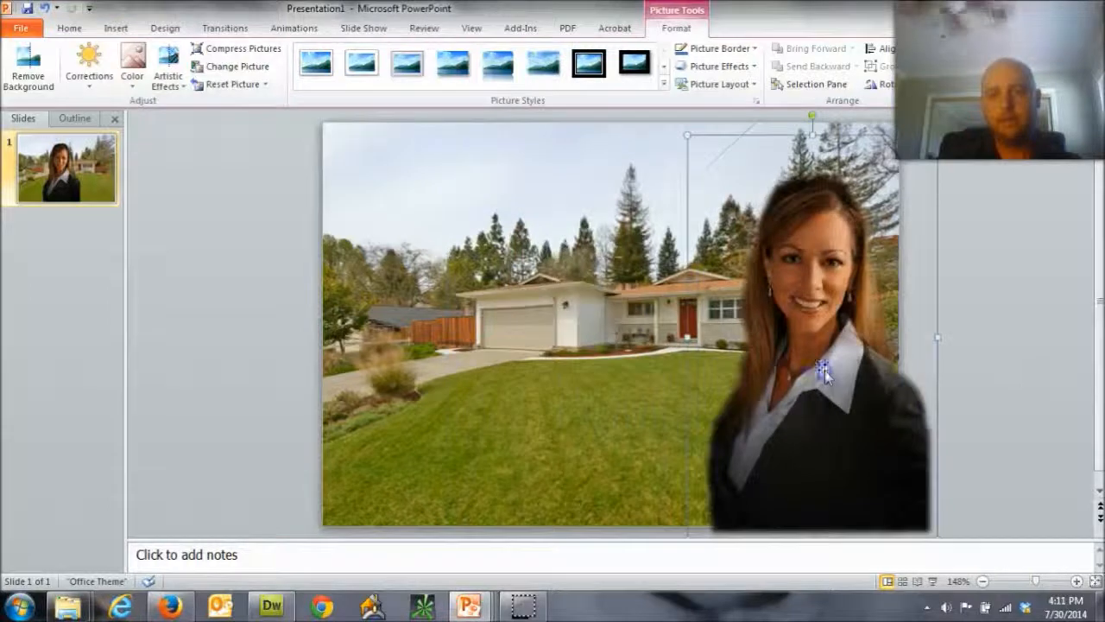
click(1021, 386)
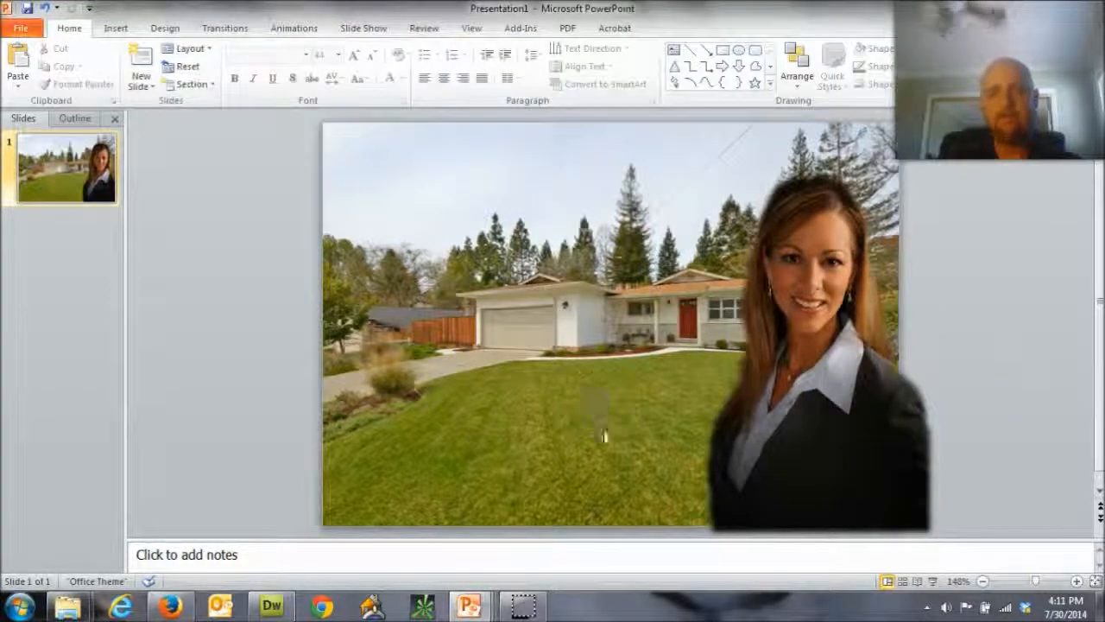
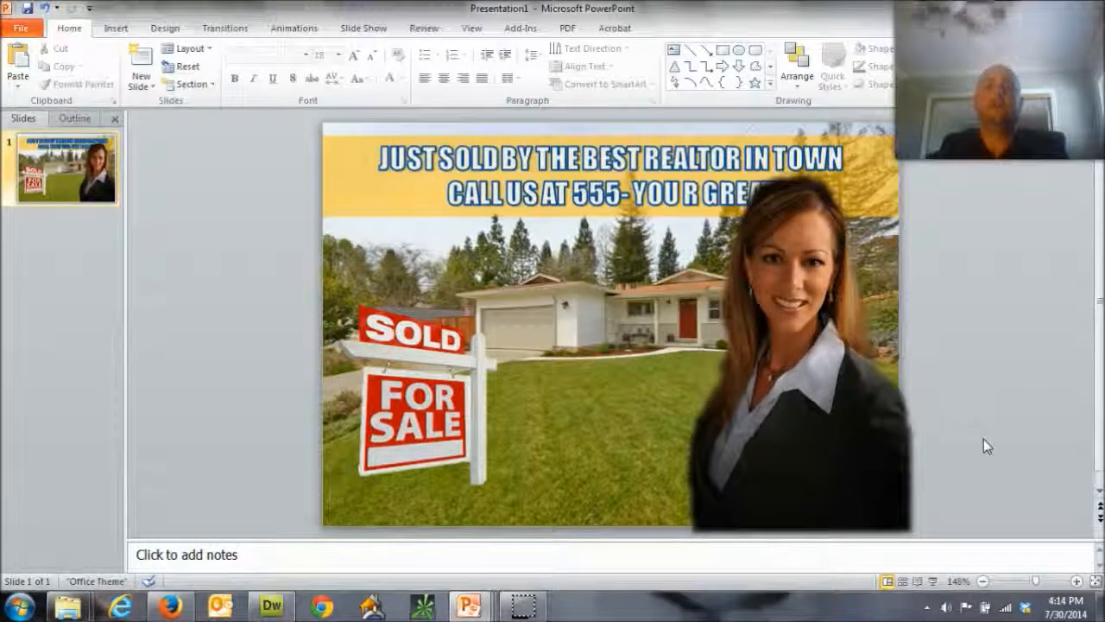
Enlarge the SOLD / FOR SALE sign and shift it right, over the lawn in front of the garage
mouse_move(448, 385)
mouse_down()
mouse_move(483, 356)
mouse_move(439, 378)
mouse_up()
drag(515, 468, 553, 477)
drag(434, 423, 493, 424)
click(934, 389)
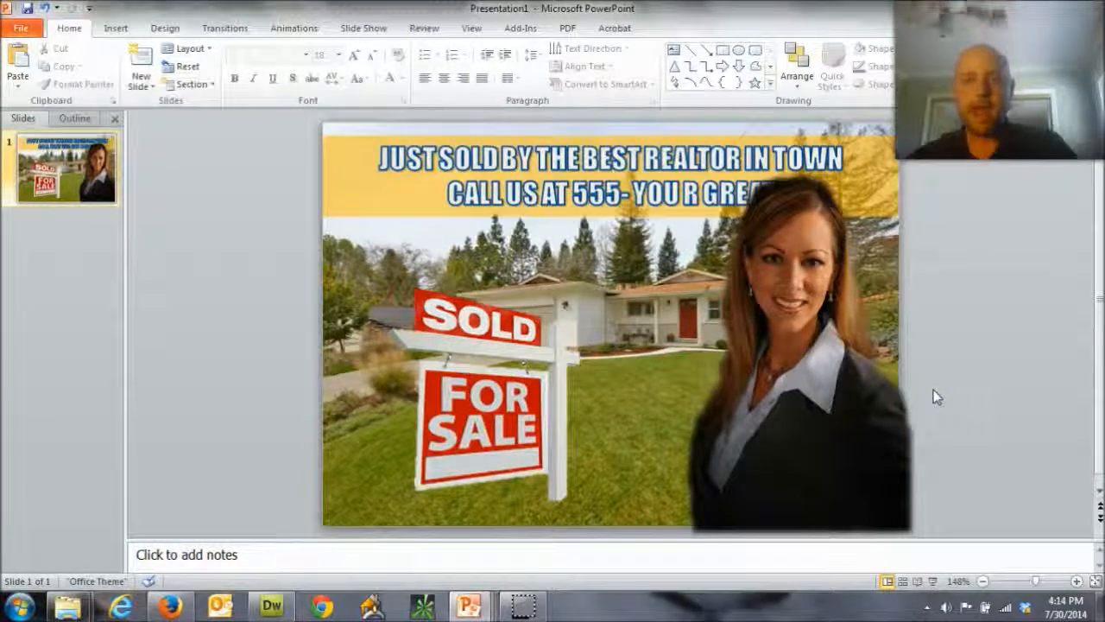
Reposition the SOLD / FOR SALE sign at the slide's lower left, with its arm slightly past the left edge
drag(441, 420, 393, 403)
drag(478, 391, 450, 382)
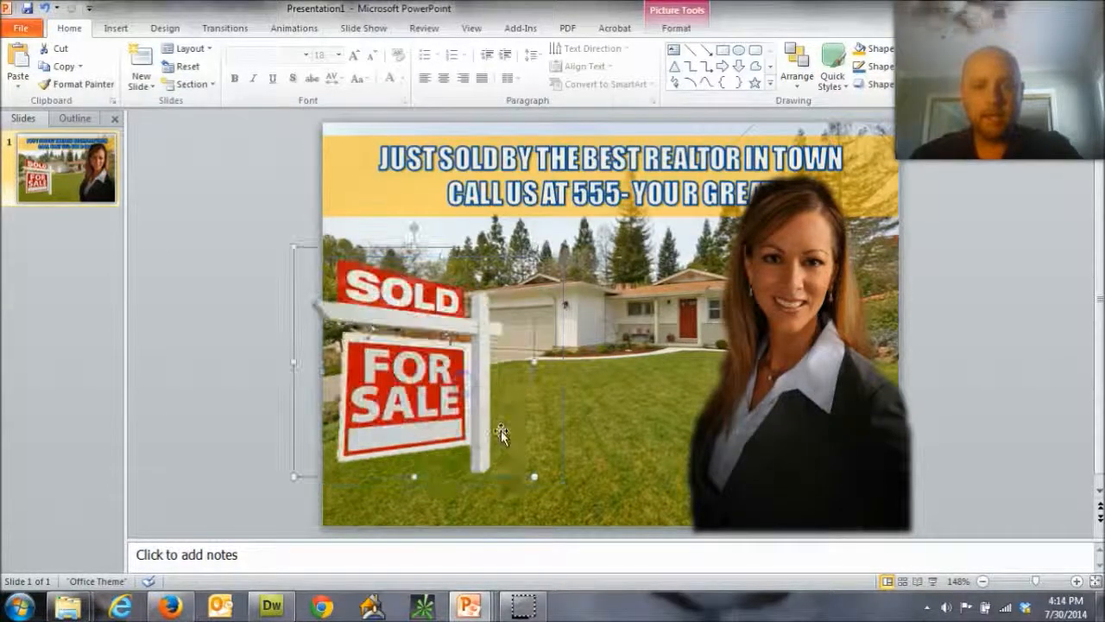
drag(440, 423, 443, 442)
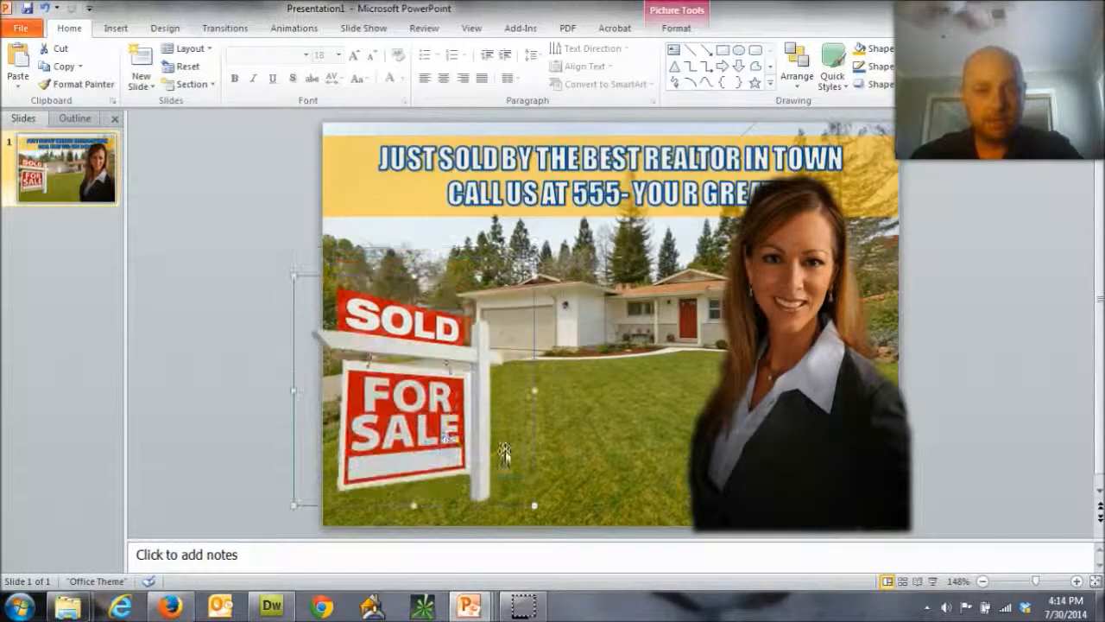
click(256, 409)
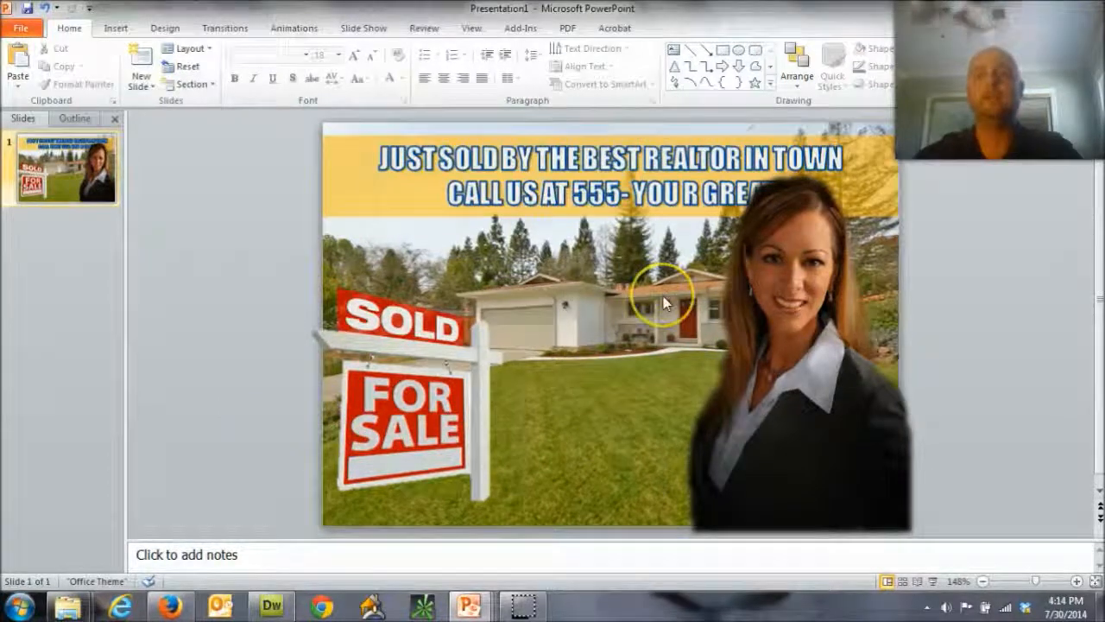
Shrink the realtor cutout from its upper-right corner so her head clears the headline text
click(673, 197)
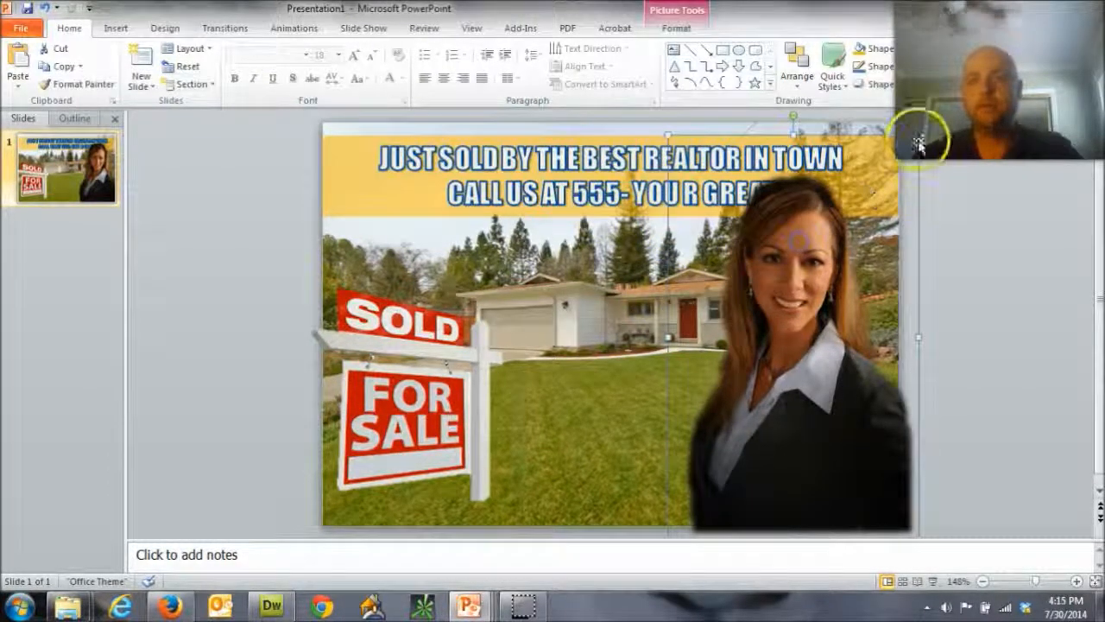
drag(919, 136, 879, 179)
click(1025, 236)
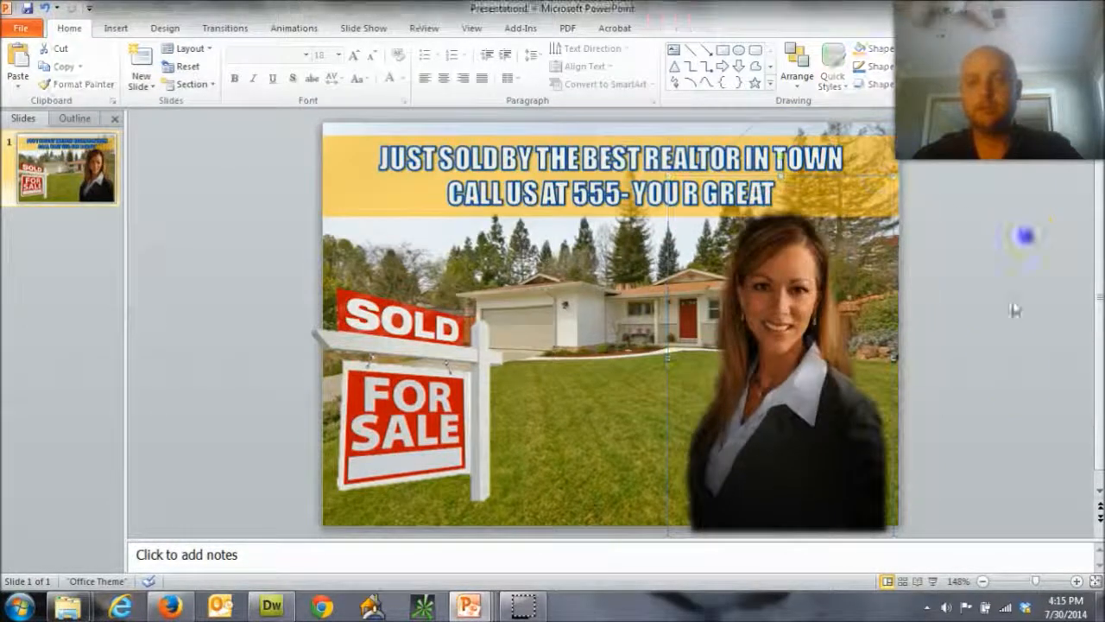
Slightly enlarge the realtor cutout and shift it right so it overhangs the slide's right edge
click(789, 450)
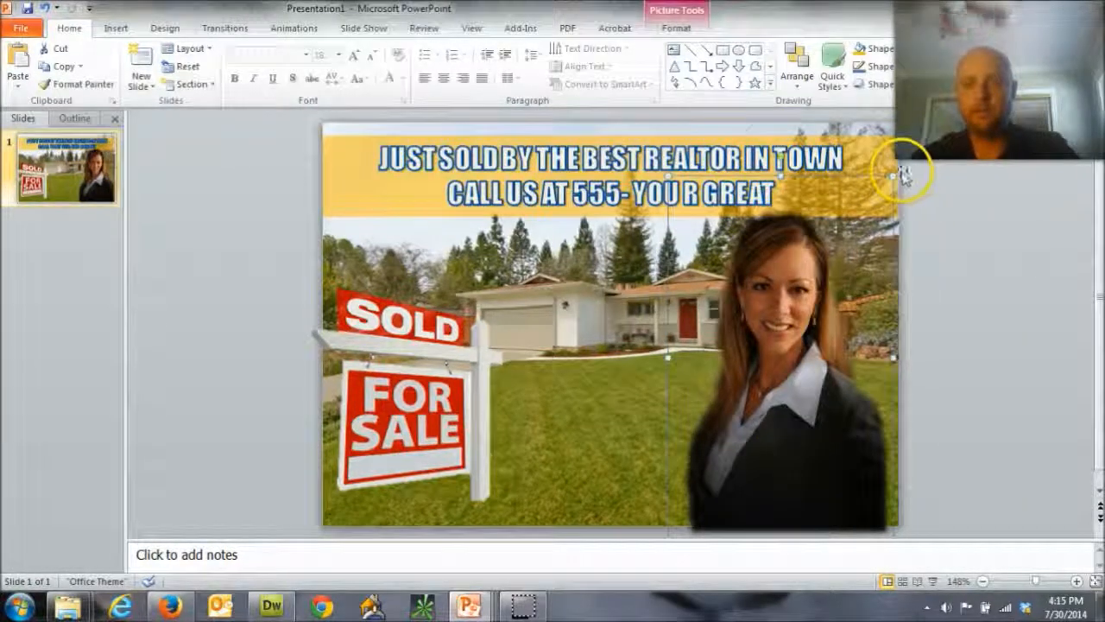
drag(742, 403, 769, 395)
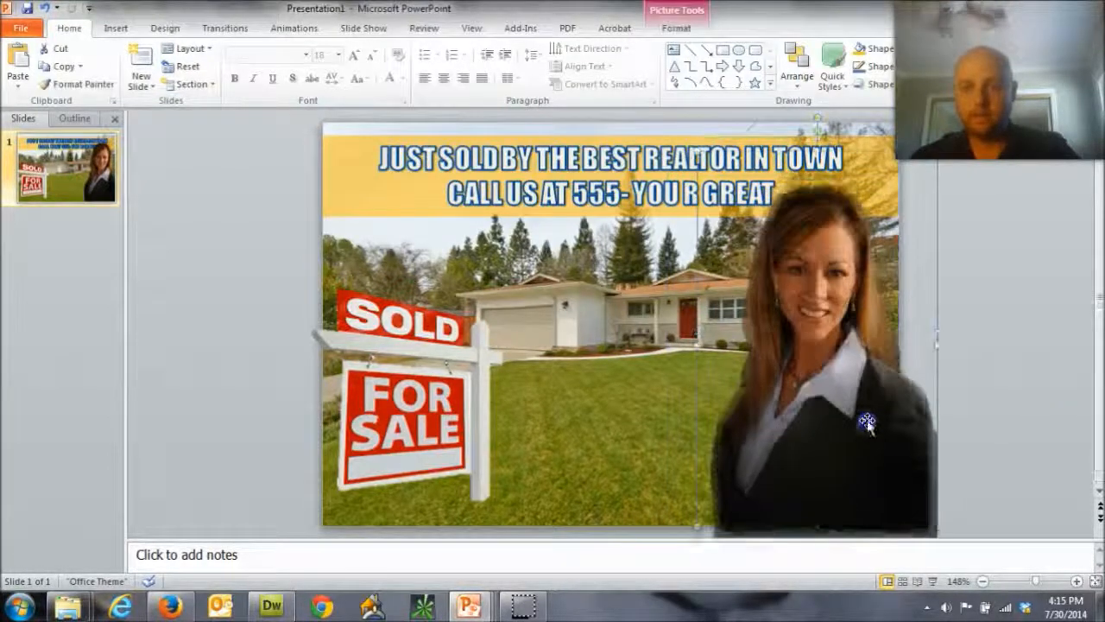
click(208, 359)
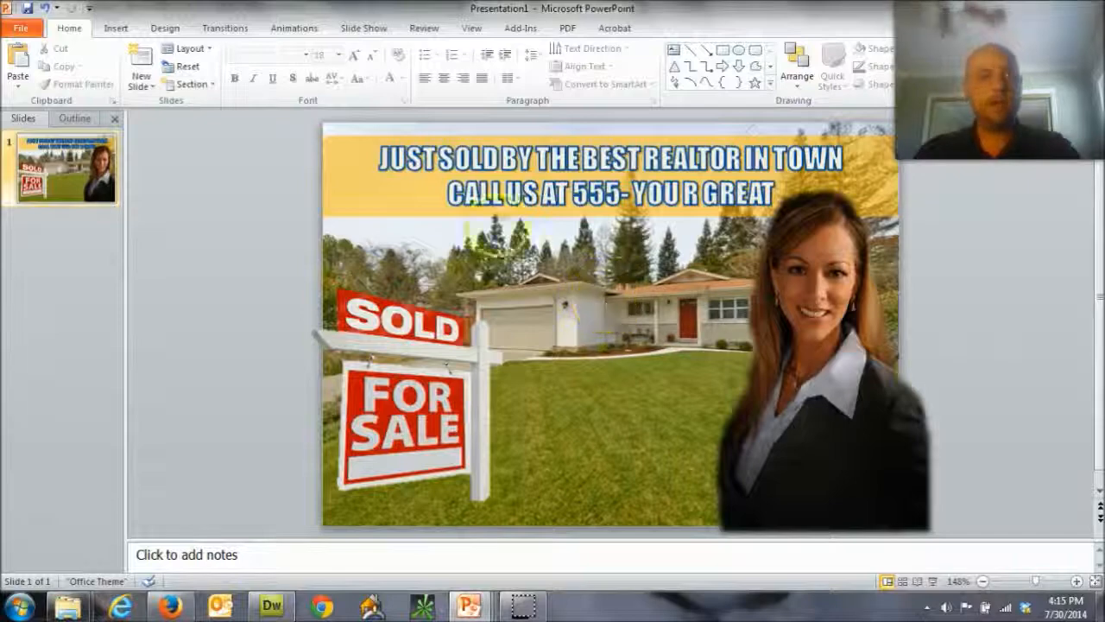
Export the postcard slide to the Desktop as a JPEG File Interchange Format image named TEST PICTURE
click(21, 33)
click(37, 75)
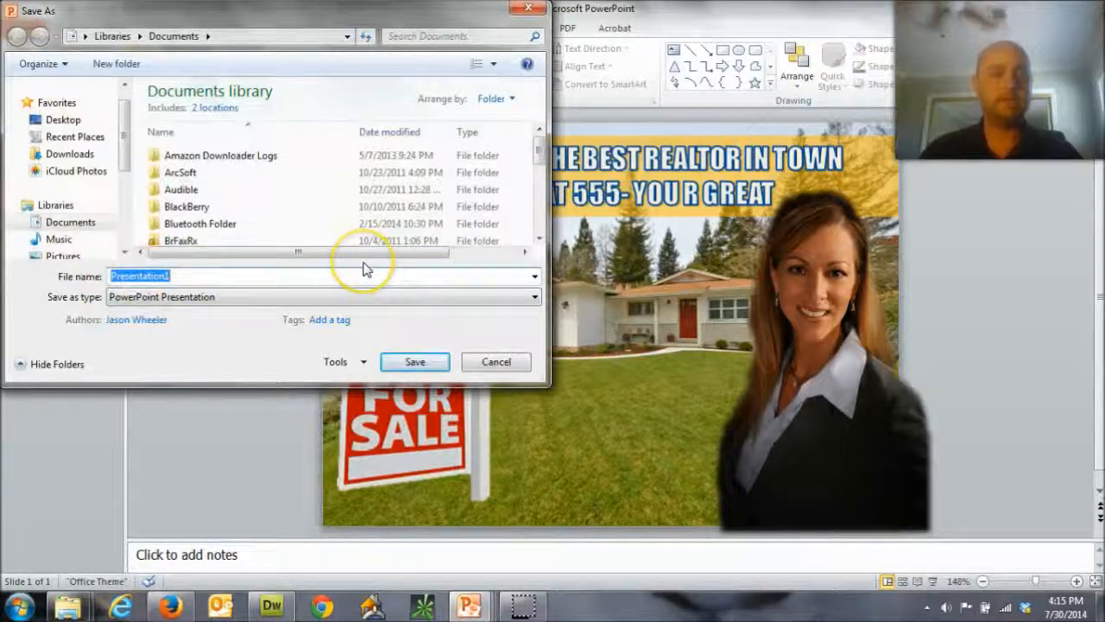
text(TEST PICTURE)
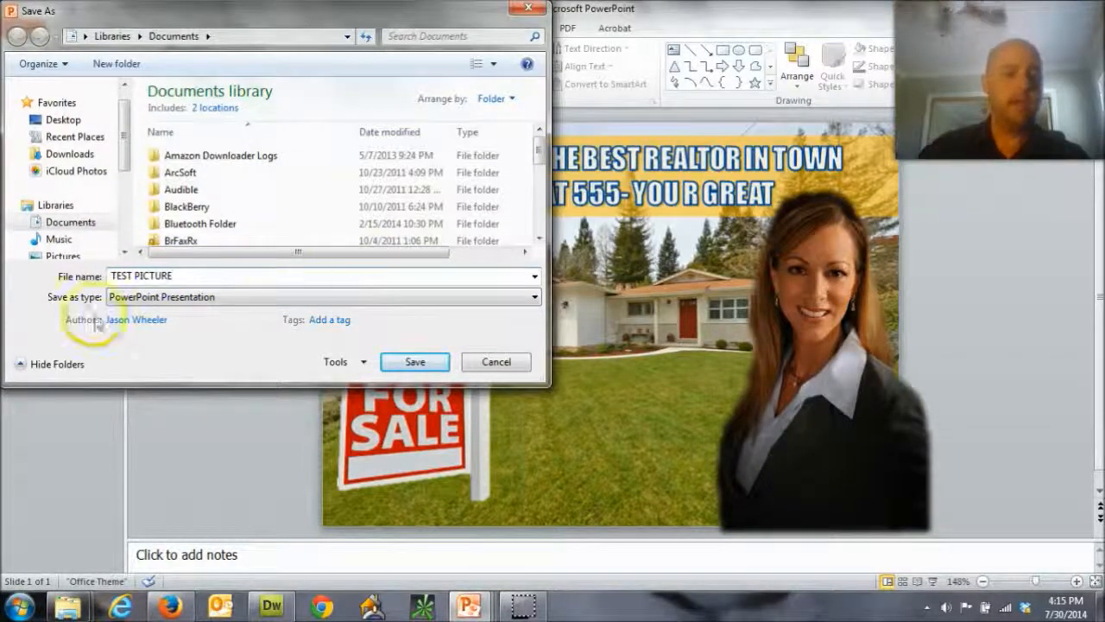
click(125, 298)
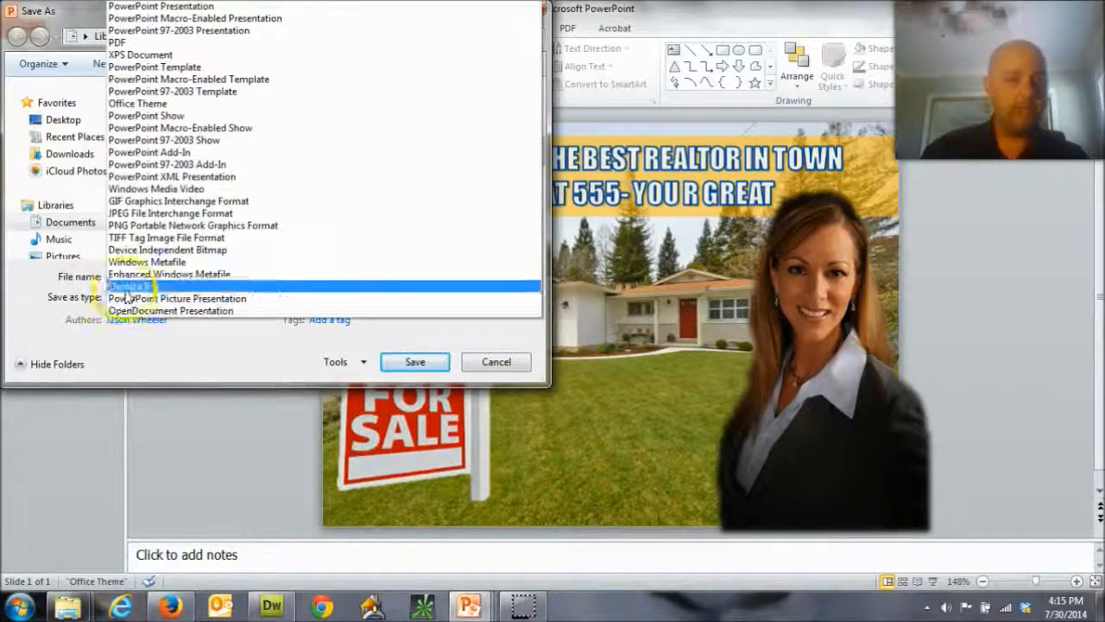
click(145, 214)
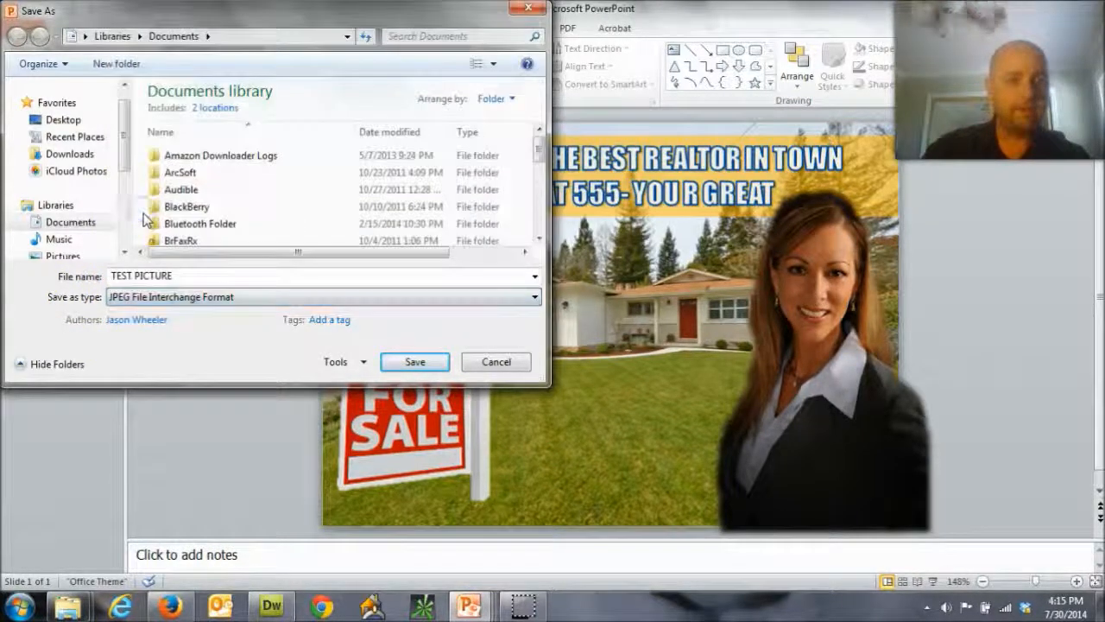
click(65, 119)
click(414, 361)
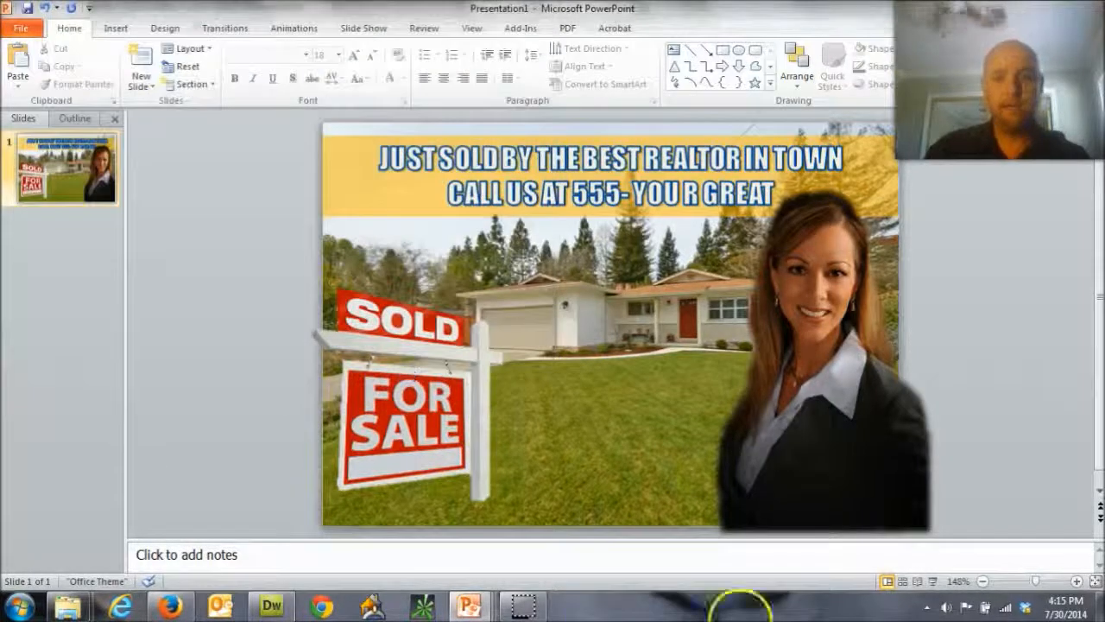
click(555, 342)
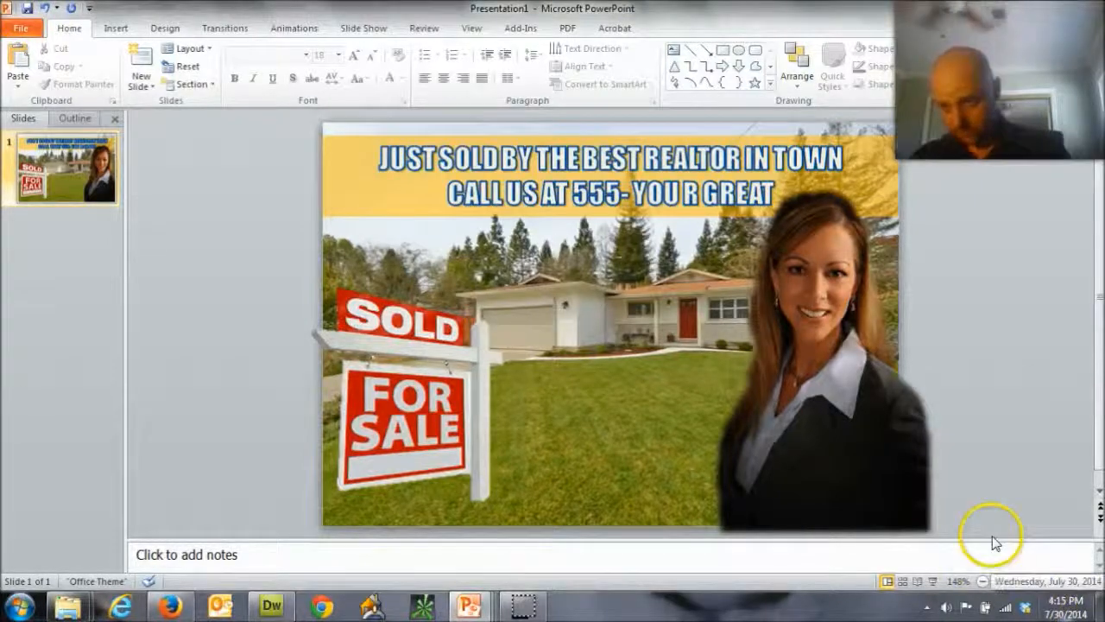
Open the exported TEST PICTURE image from the desktop, inspect it at 200% and 100% zoom, and close the viewer
click(1099, 606)
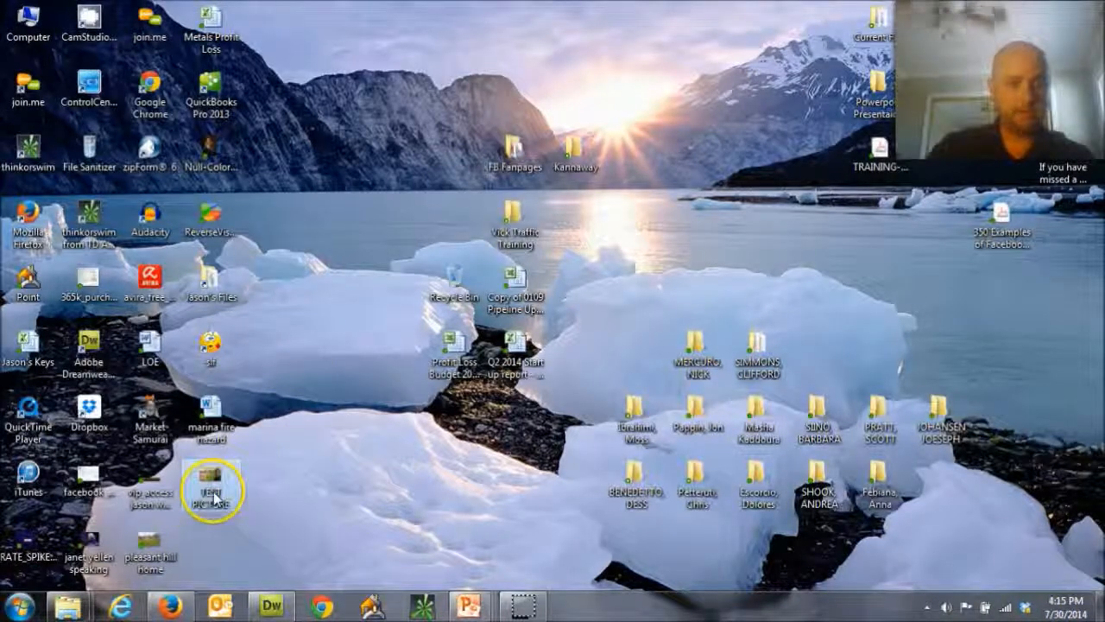
double_click(212, 492)
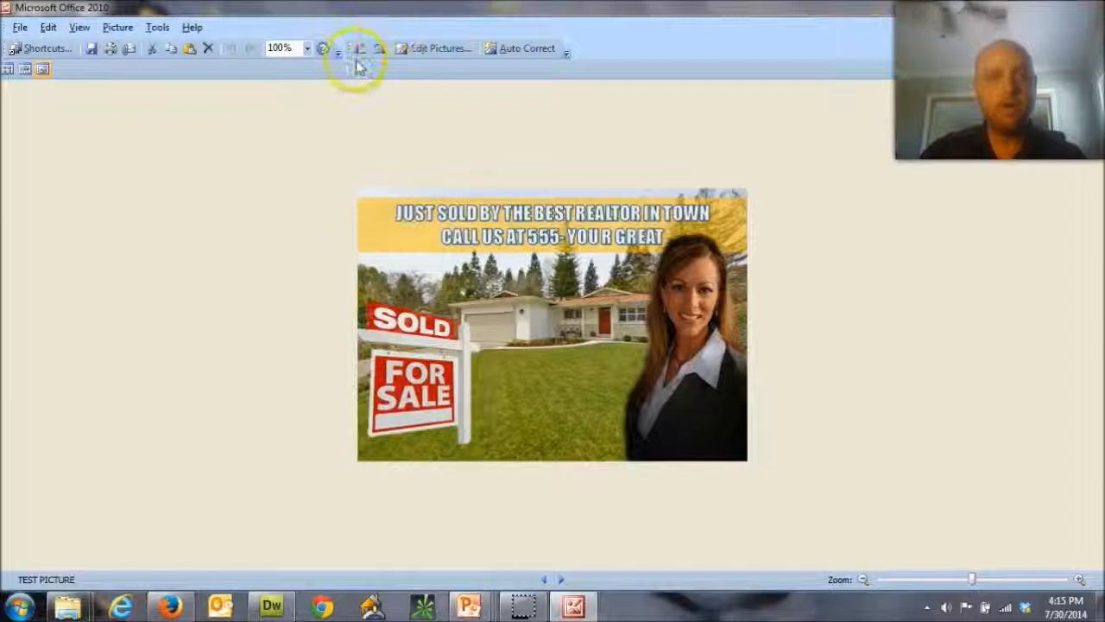
click(306, 48)
click(278, 94)
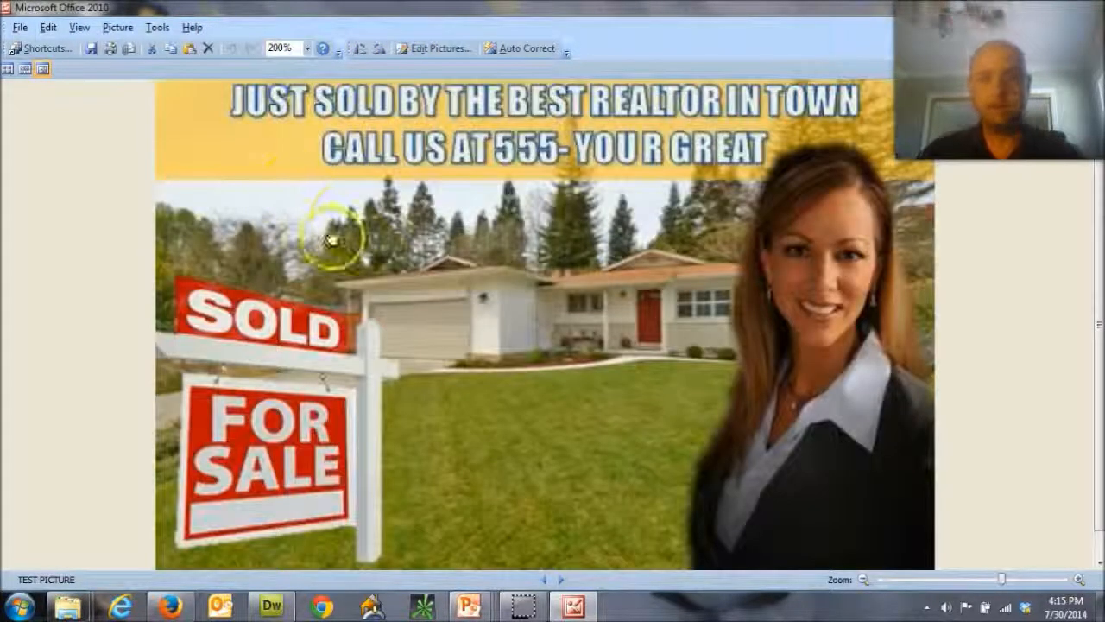
click(307, 48)
click(294, 112)
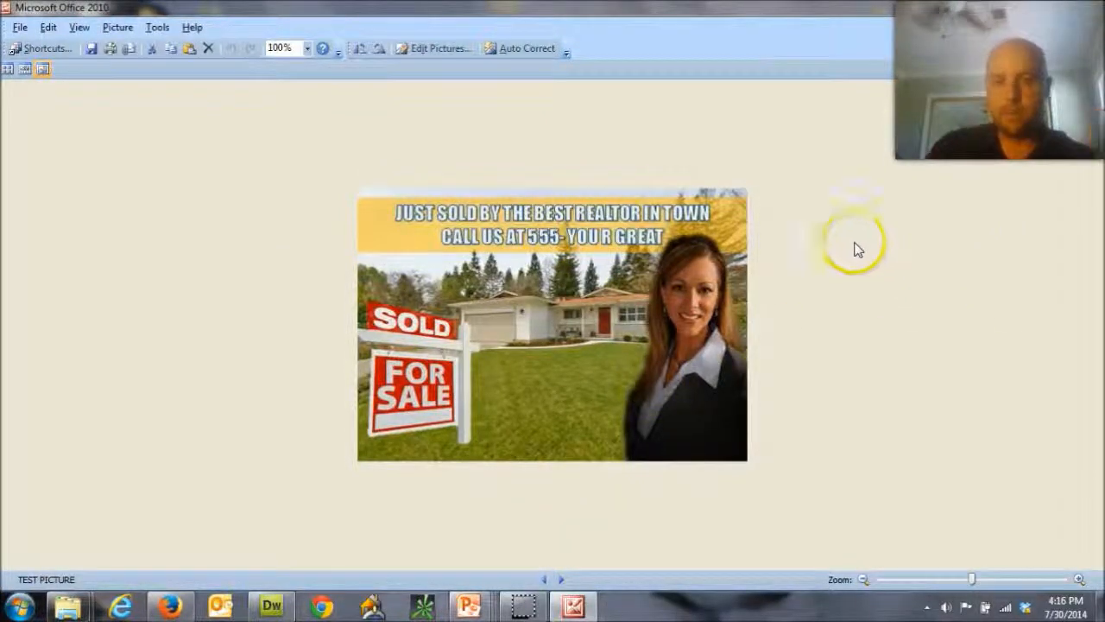
click(1073, 8)
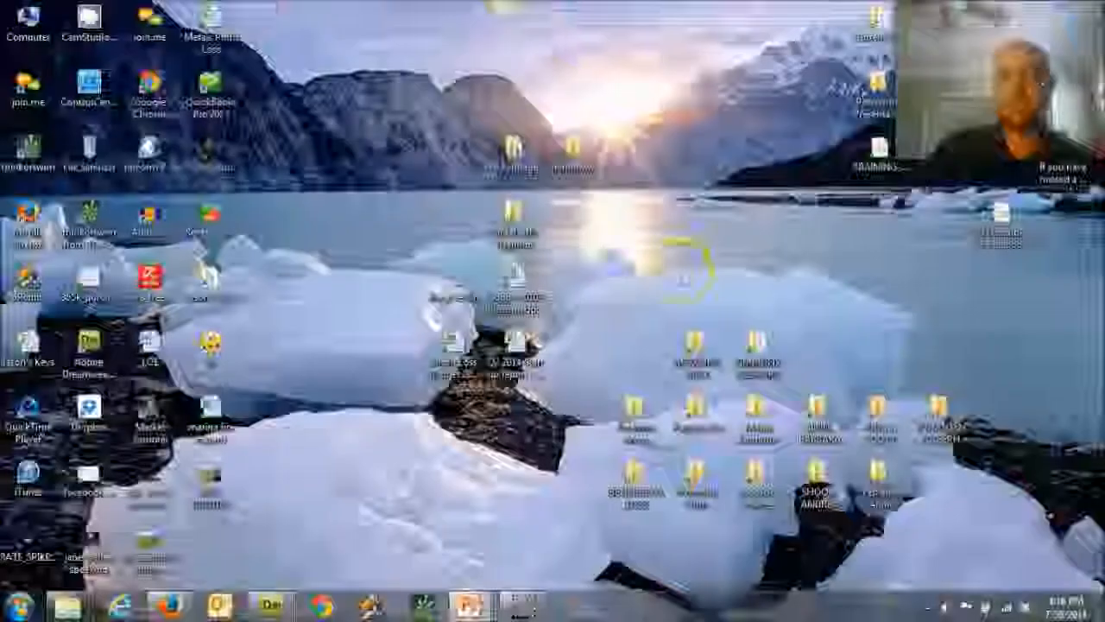
Switch to the open REAL ESTATE FLYER2 presentation
mouse_move(471, 604)
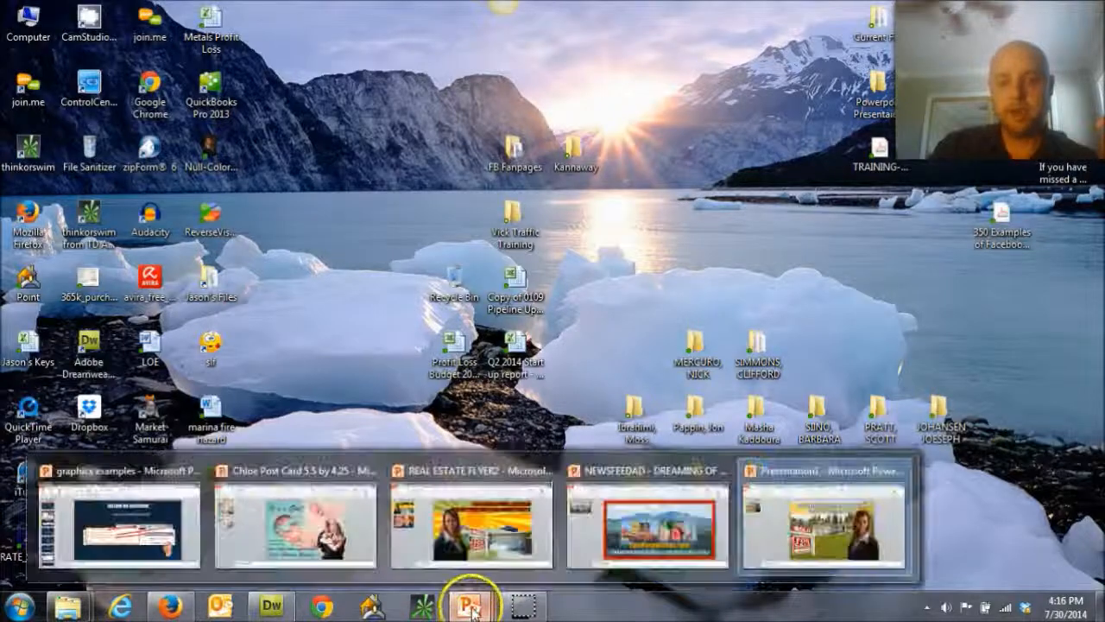
click(493, 479)
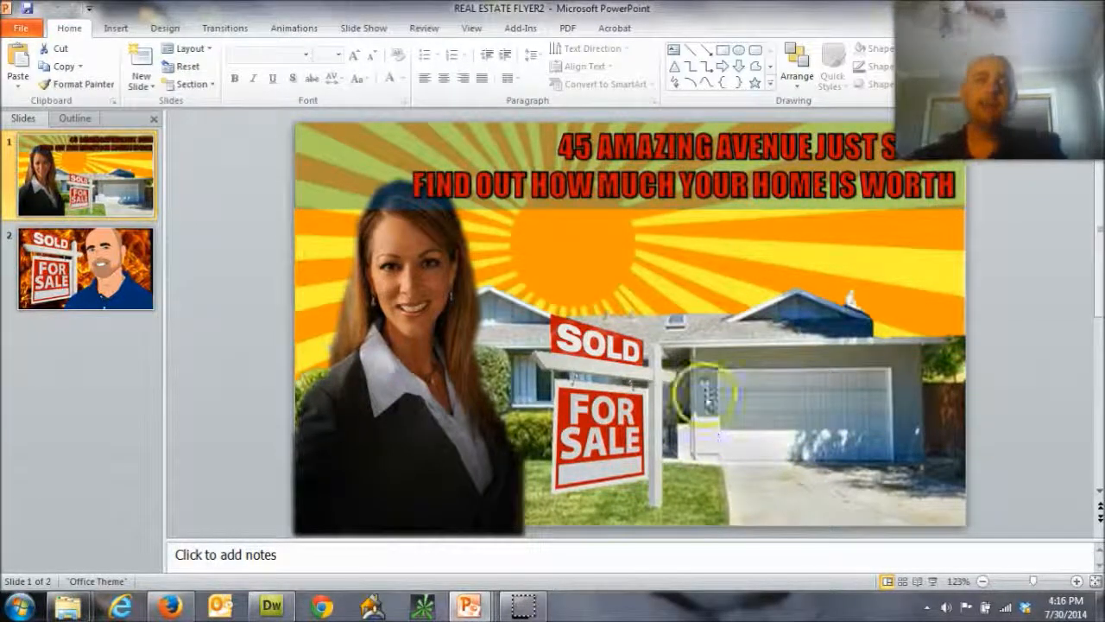
right_click(590, 239)
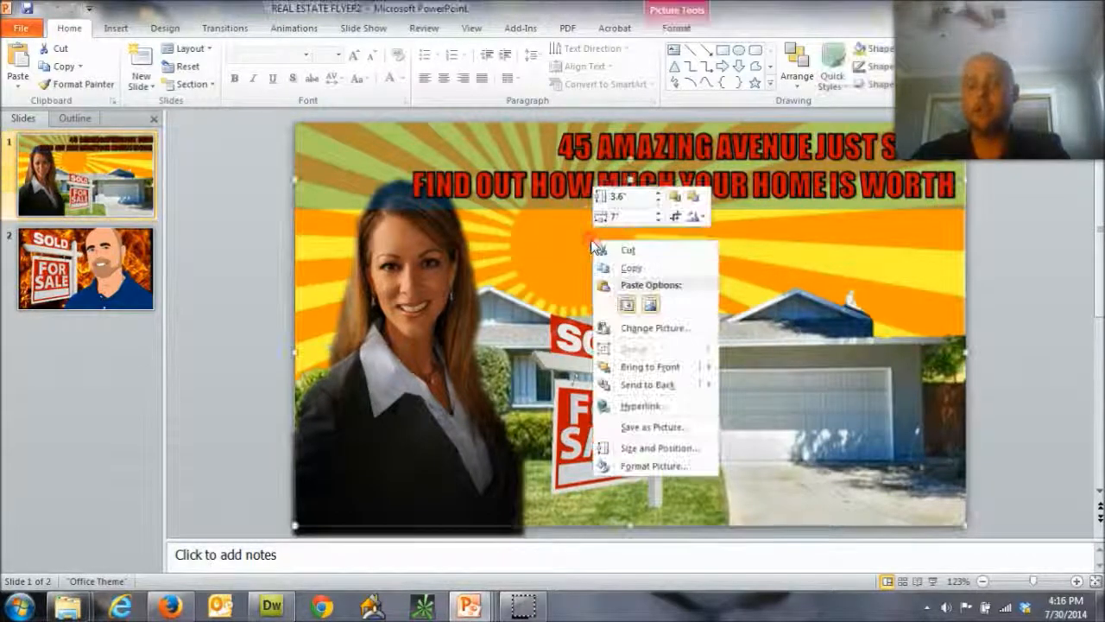
click(623, 466)
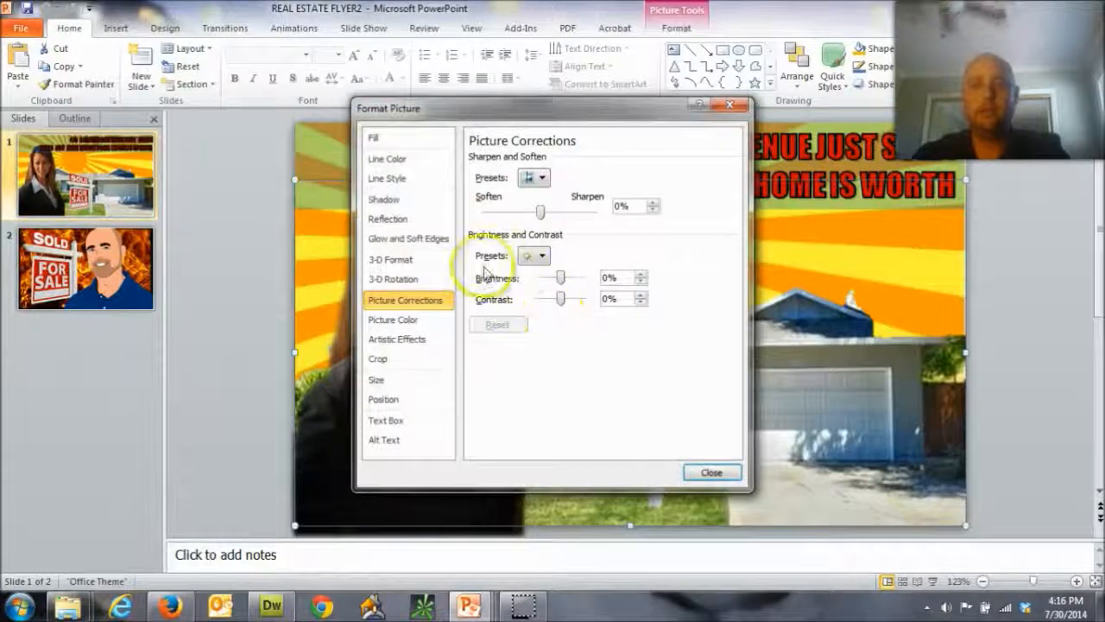
click(712, 473)
click(310, 137)
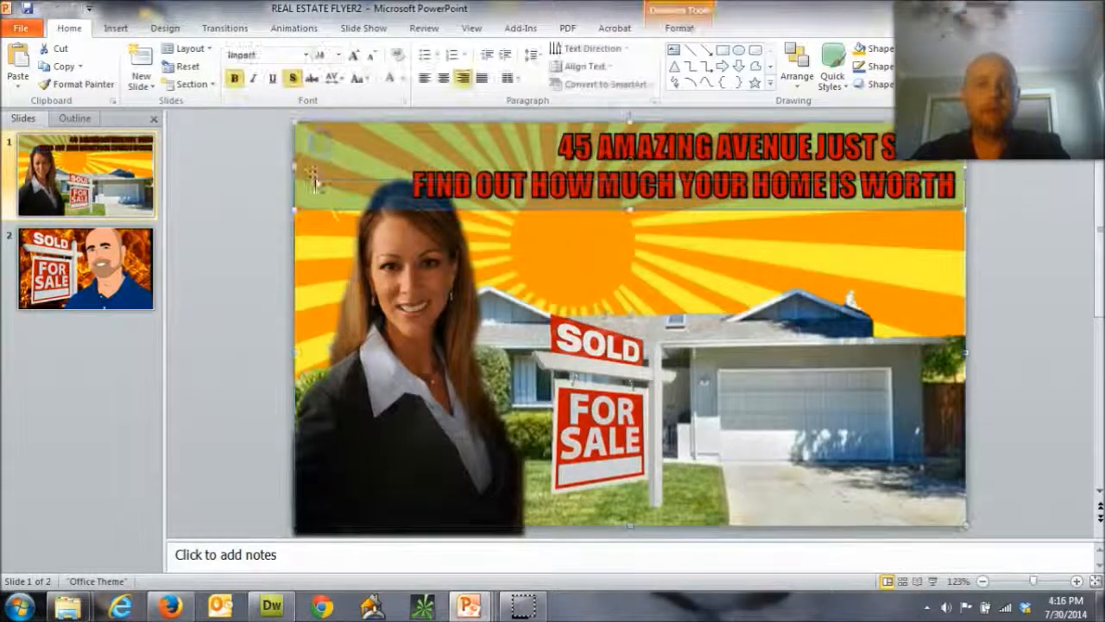
click(856, 250)
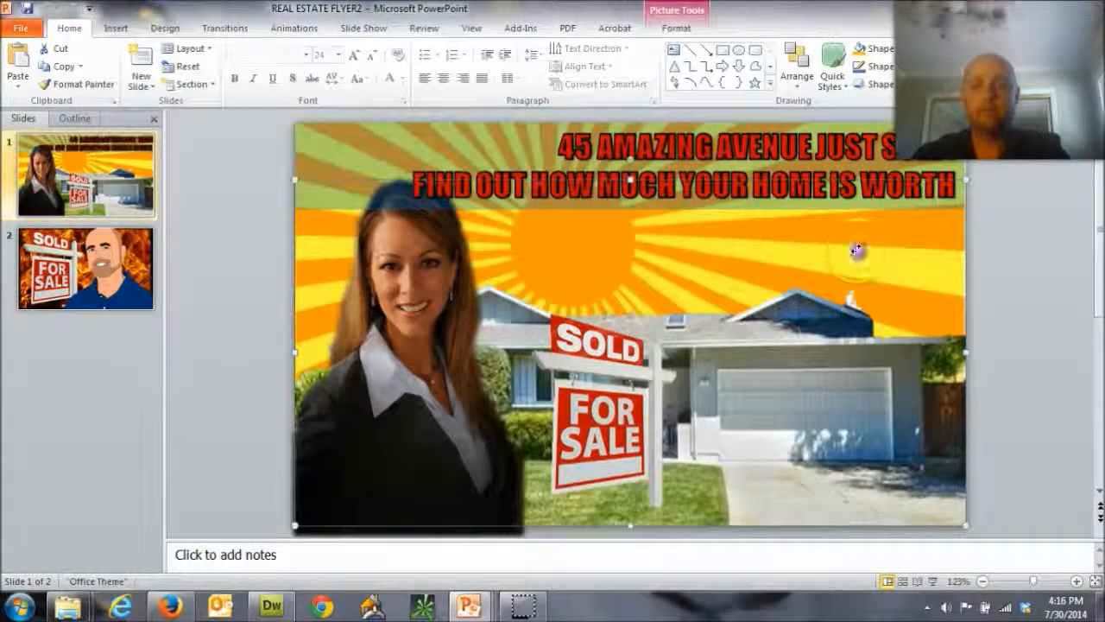
right_click(921, 251)
click(861, 332)
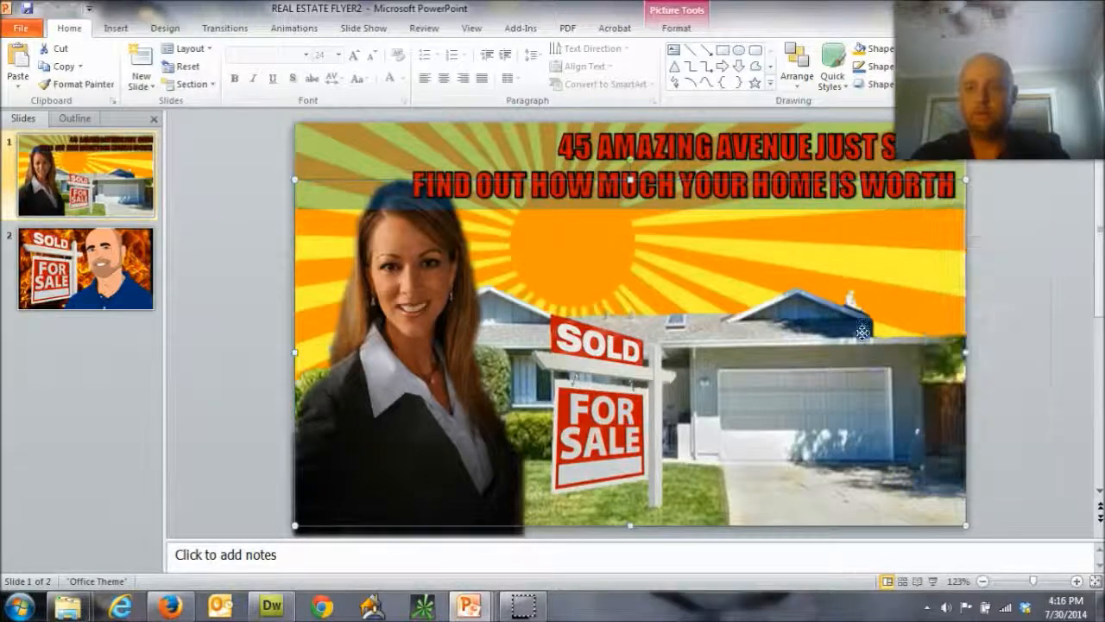
Move the house picture down to expose the background and replace the slide's background fill with the sun-sky-lg picture
drag(861, 332, 862, 394)
drag(824, 274, 826, 356)
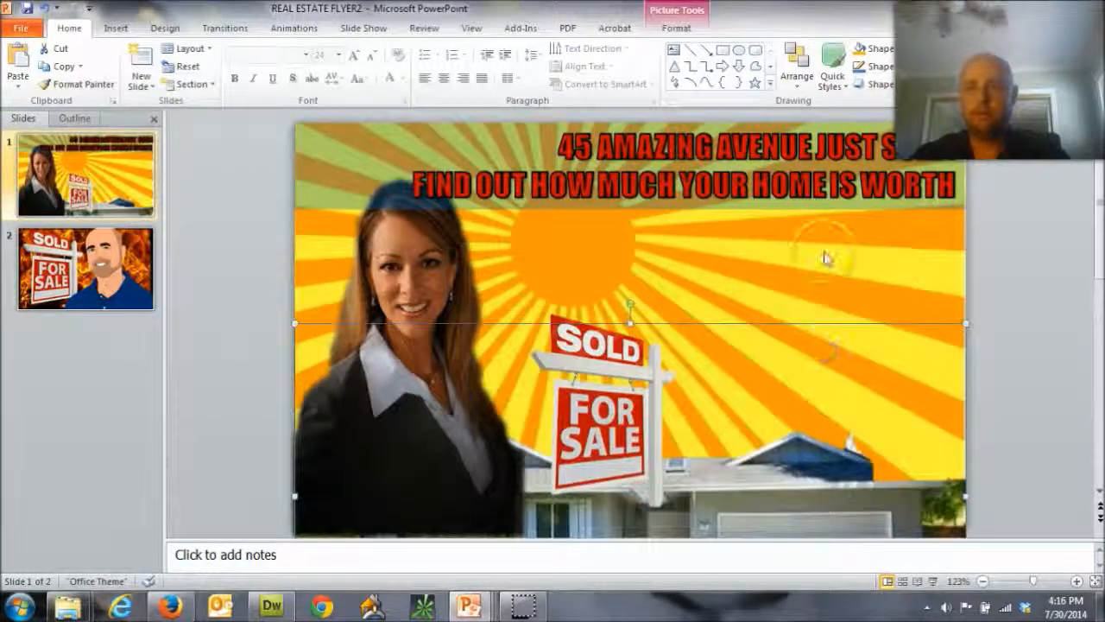
right_click(825, 257)
click(877, 429)
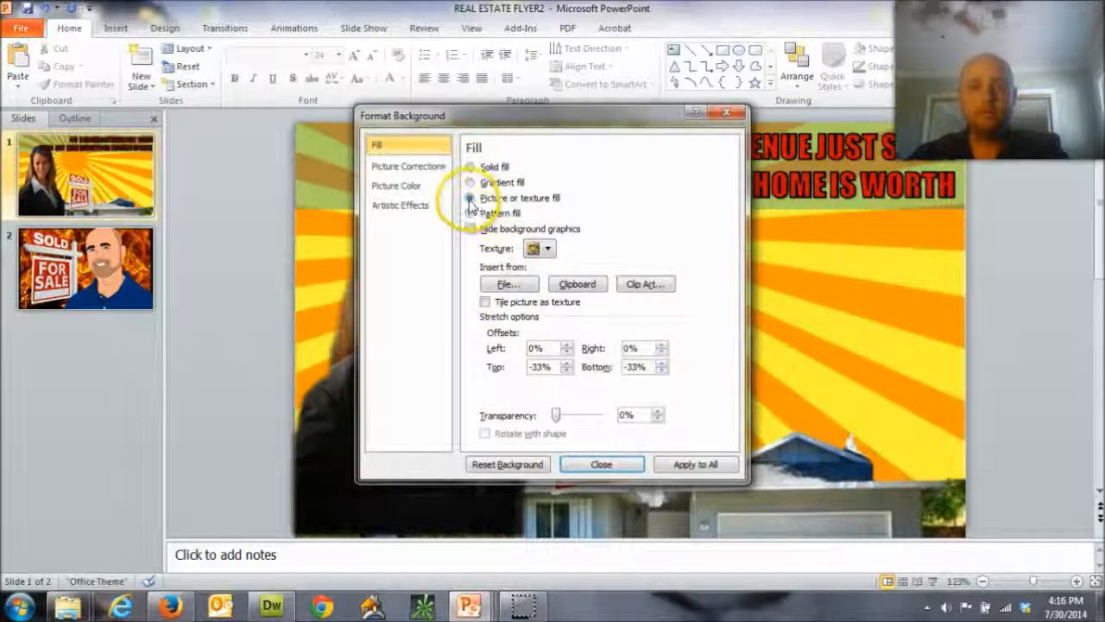
click(494, 288)
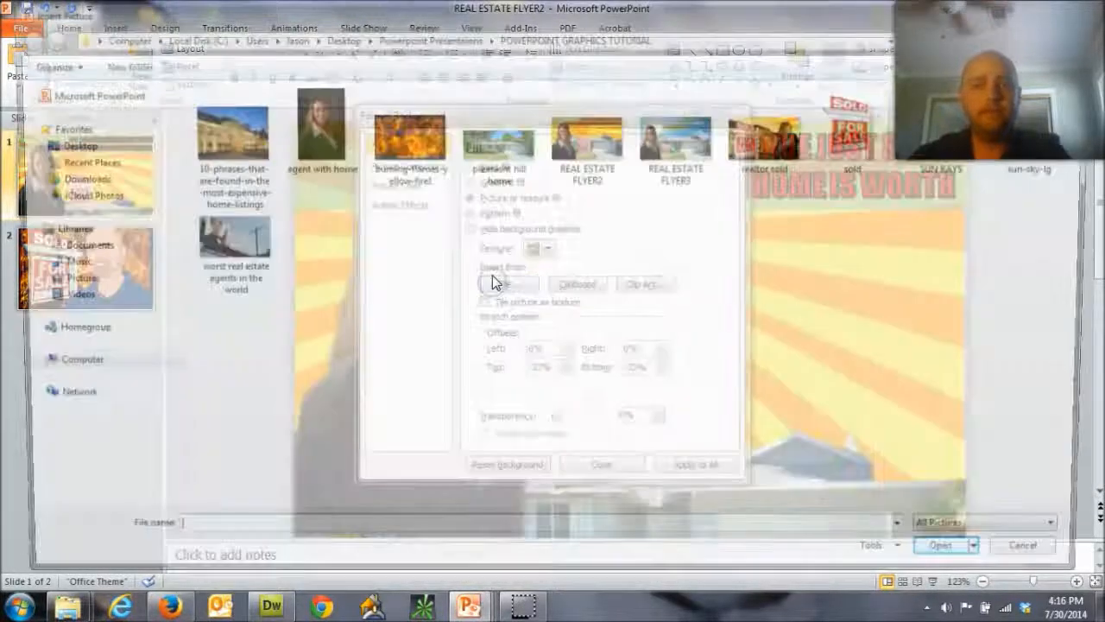
click(1053, 138)
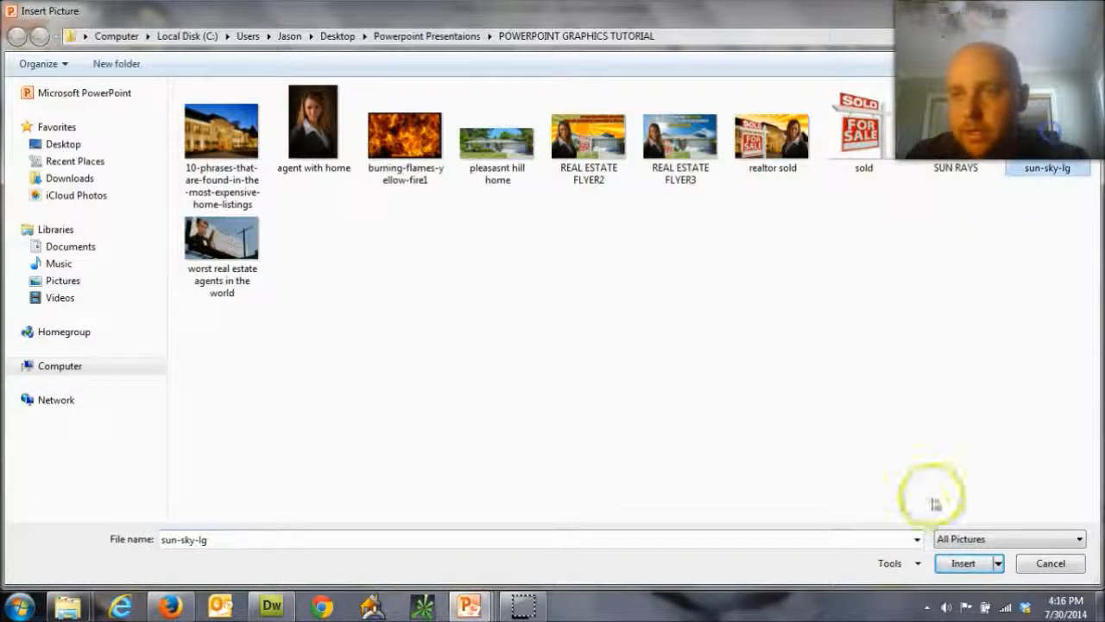
click(961, 563)
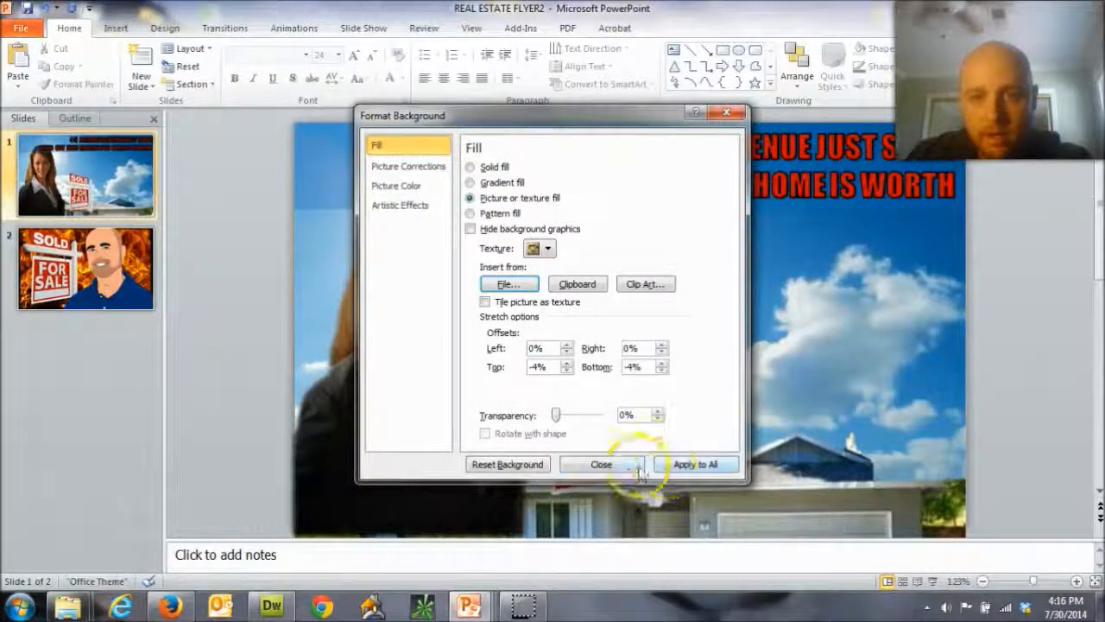
click(601, 465)
Move the house picture back up so its lawn and driveway reach the slide's bottom edge
drag(615, 477, 699, 386)
drag(796, 413, 795, 411)
click(1024, 377)
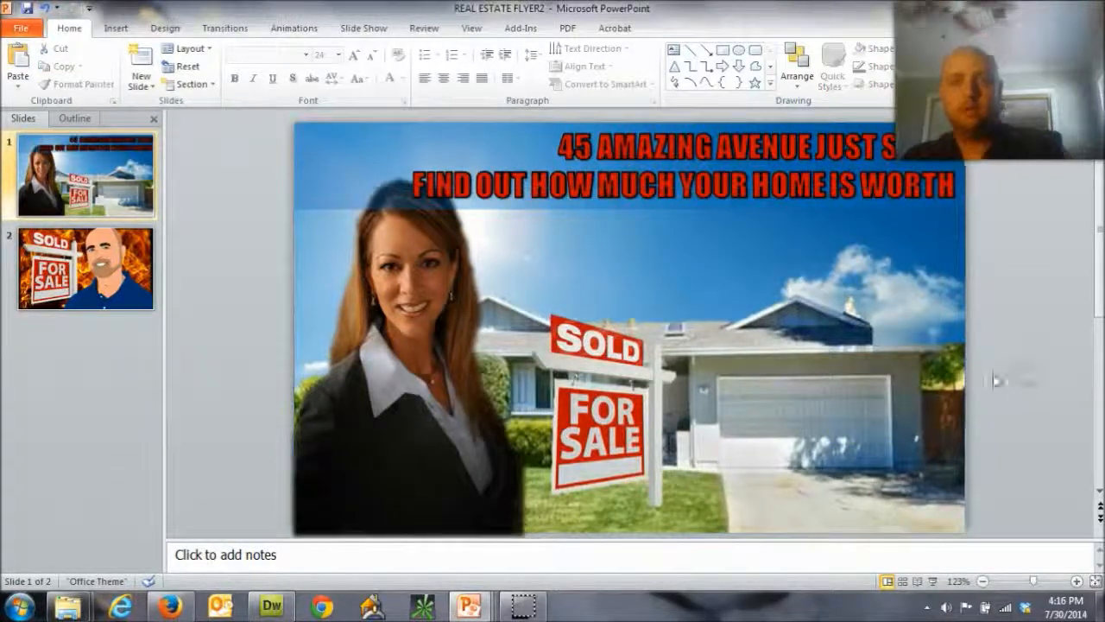
click(794, 234)
click(217, 310)
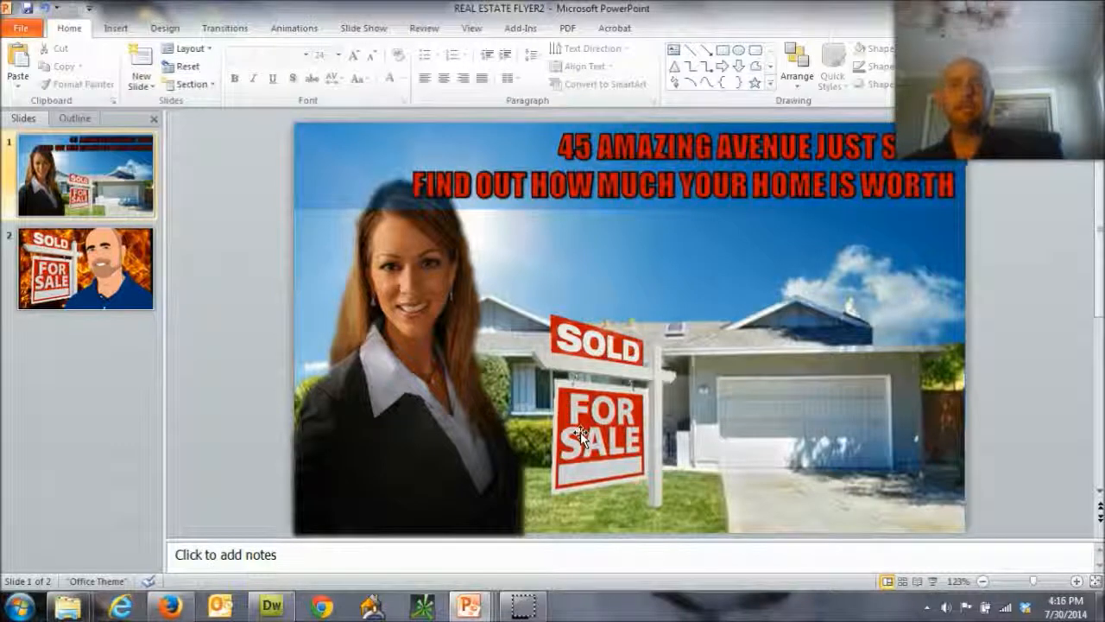
Restyle both lines of the 45 AMAZING AVENUE headline with the outlined white WordArt style
click(849, 188)
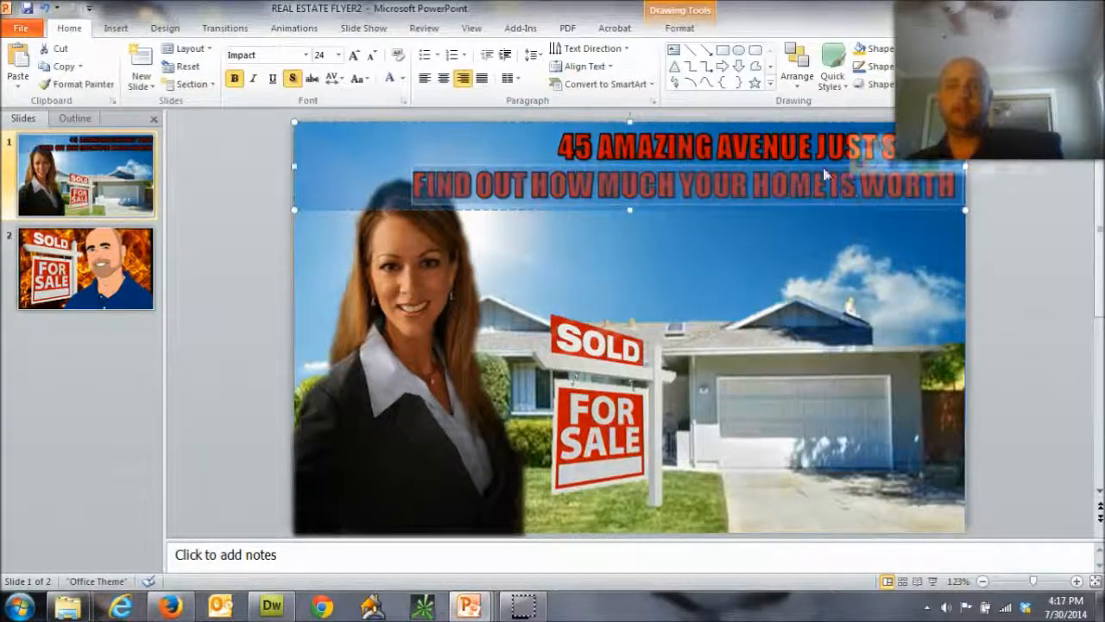
click(693, 145)
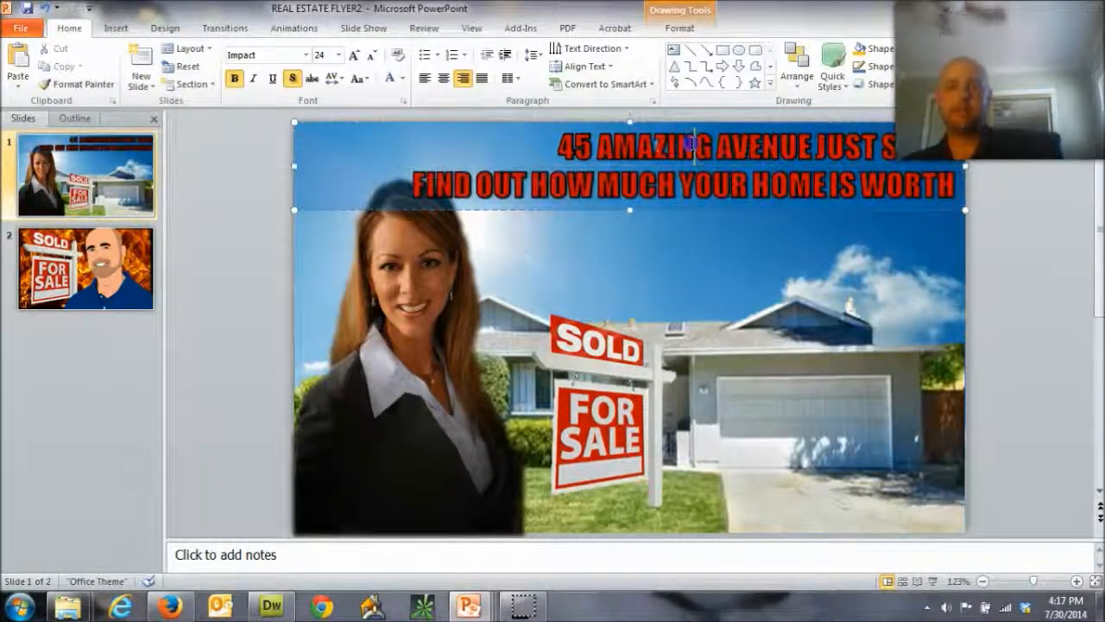
drag(556, 144, 918, 184)
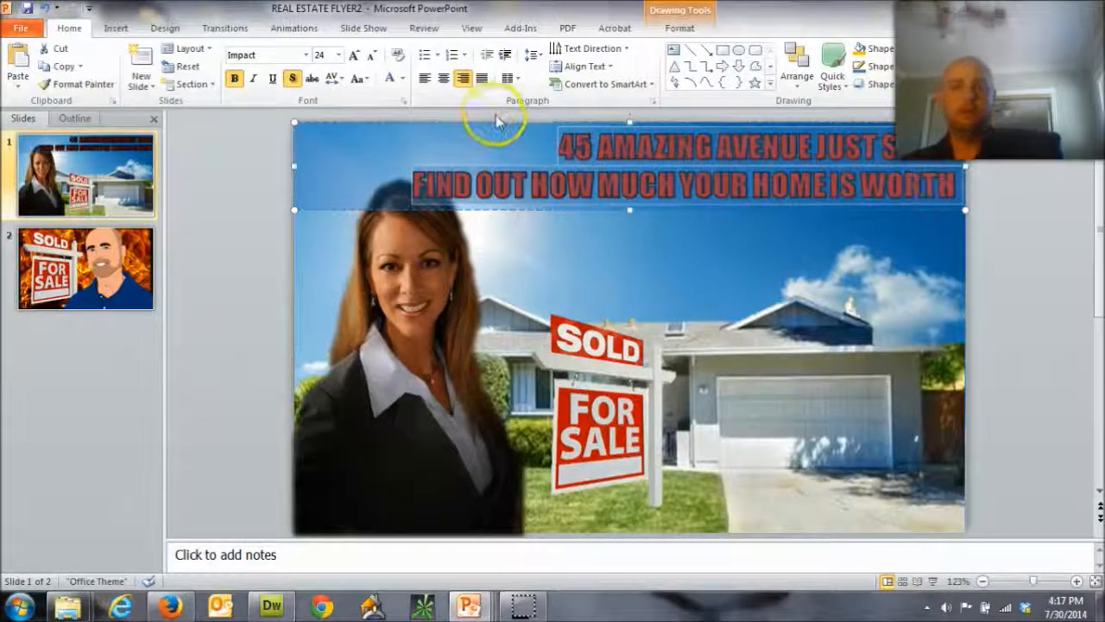
click(679, 28)
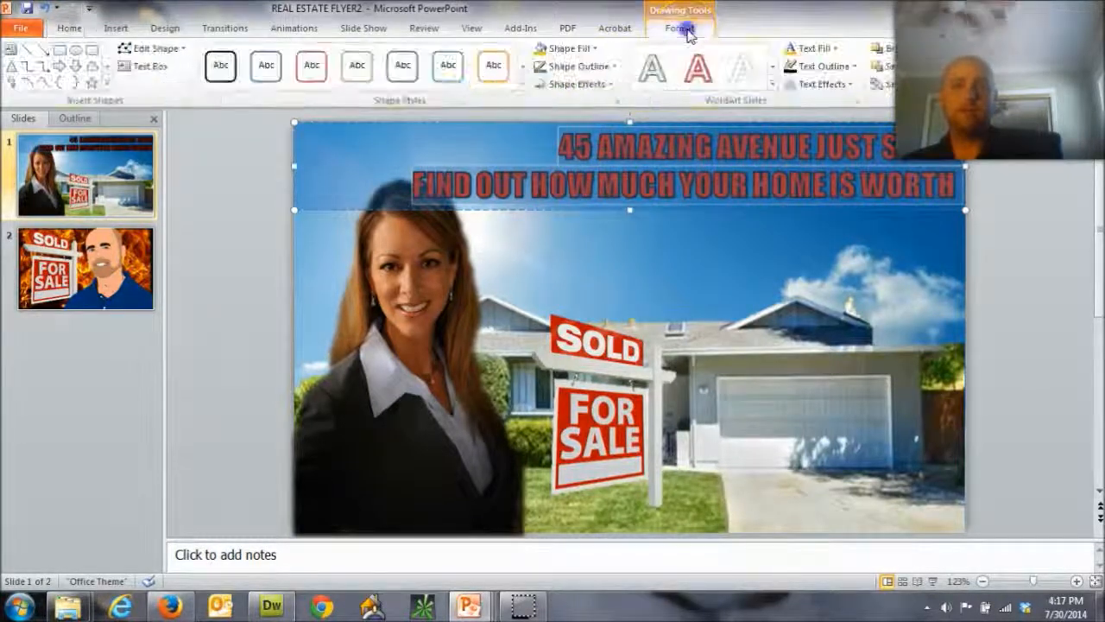
click(653, 69)
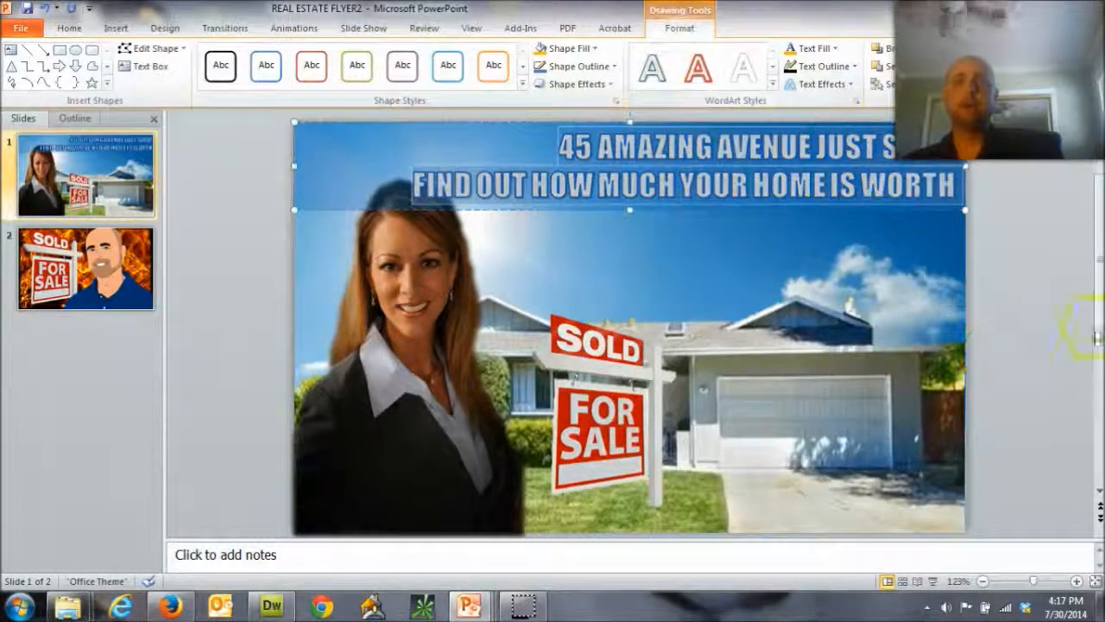
click(1045, 327)
Bring the realtor cutout to the front so her head overlaps the headline text
click(456, 340)
right_click(443, 344)
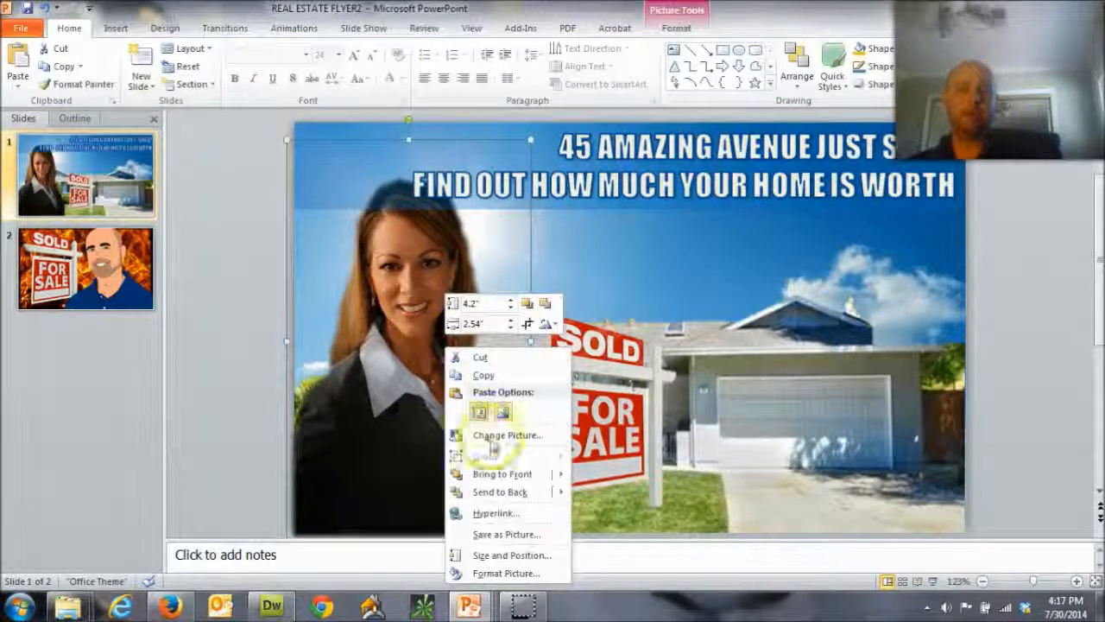
click(496, 474)
click(984, 394)
click(633, 380)
click(1093, 388)
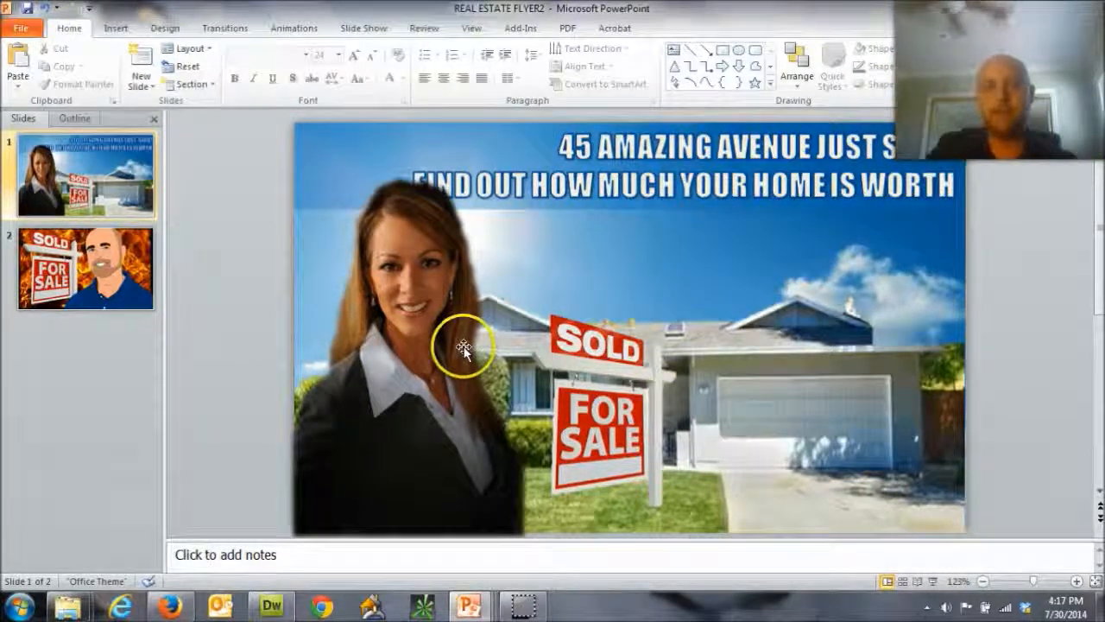
click(512, 196)
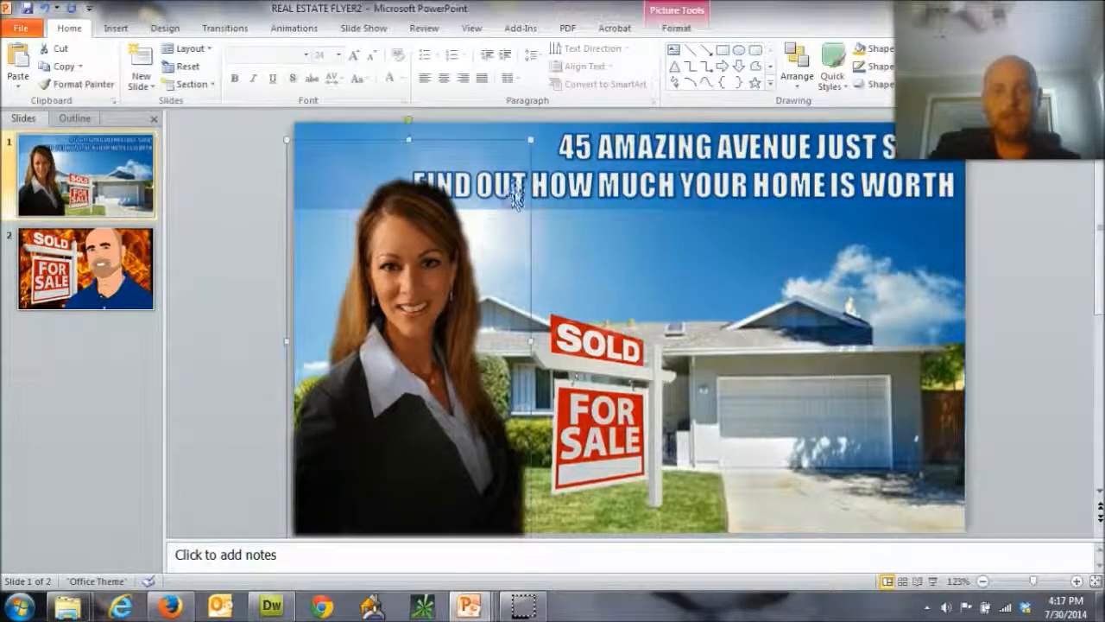
click(686, 184)
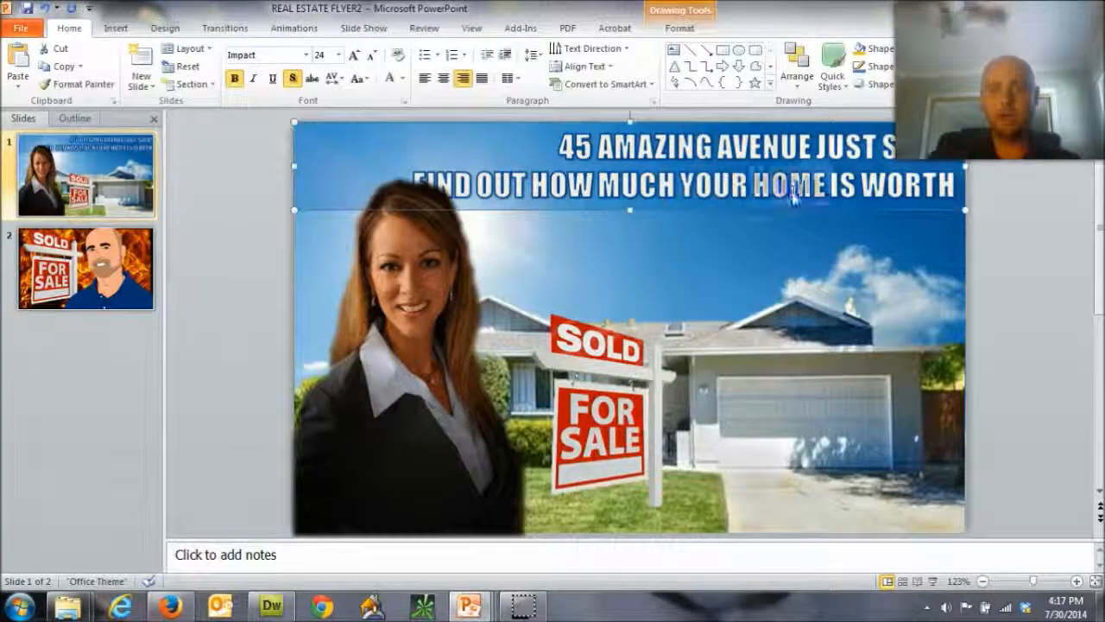
click(509, 263)
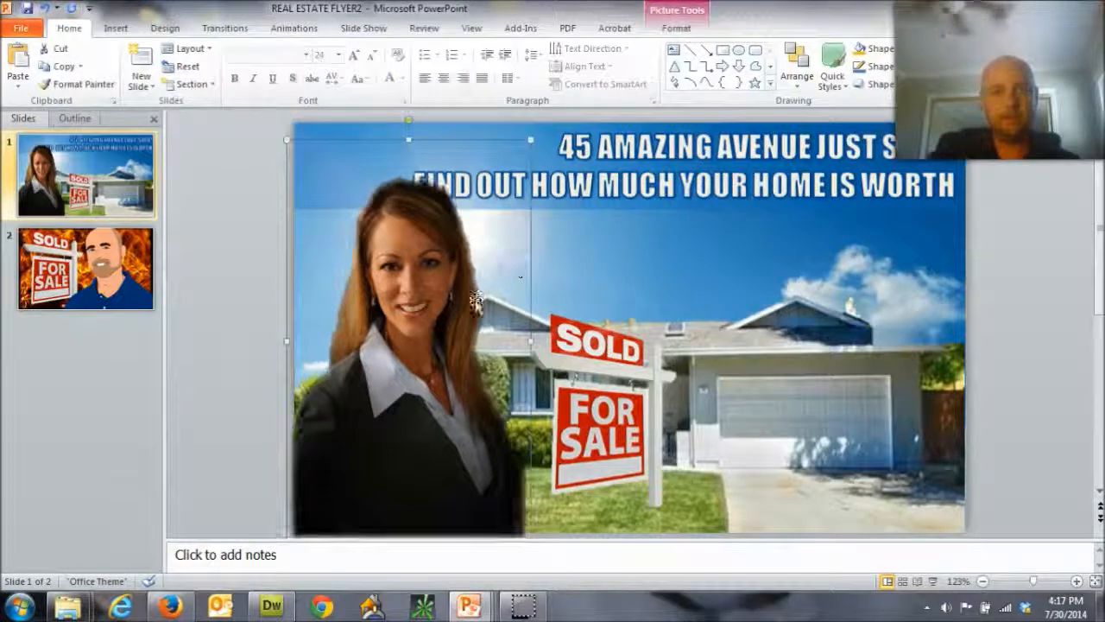
click(226, 335)
click(665, 432)
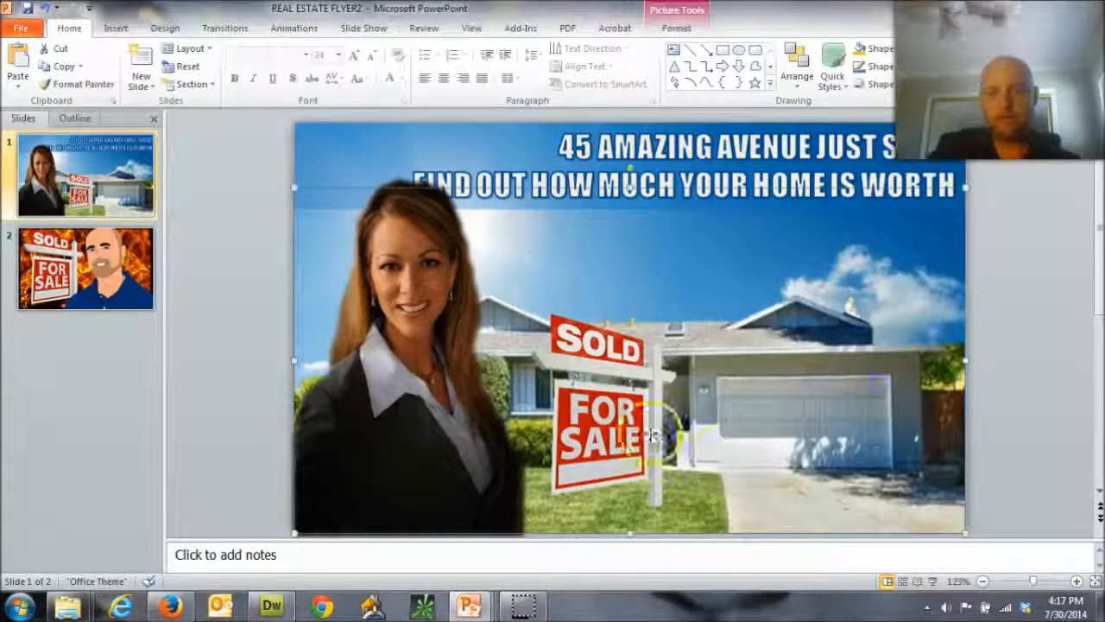
Send the realtor cutout to the back, behind the house picture and the headline
click(453, 350)
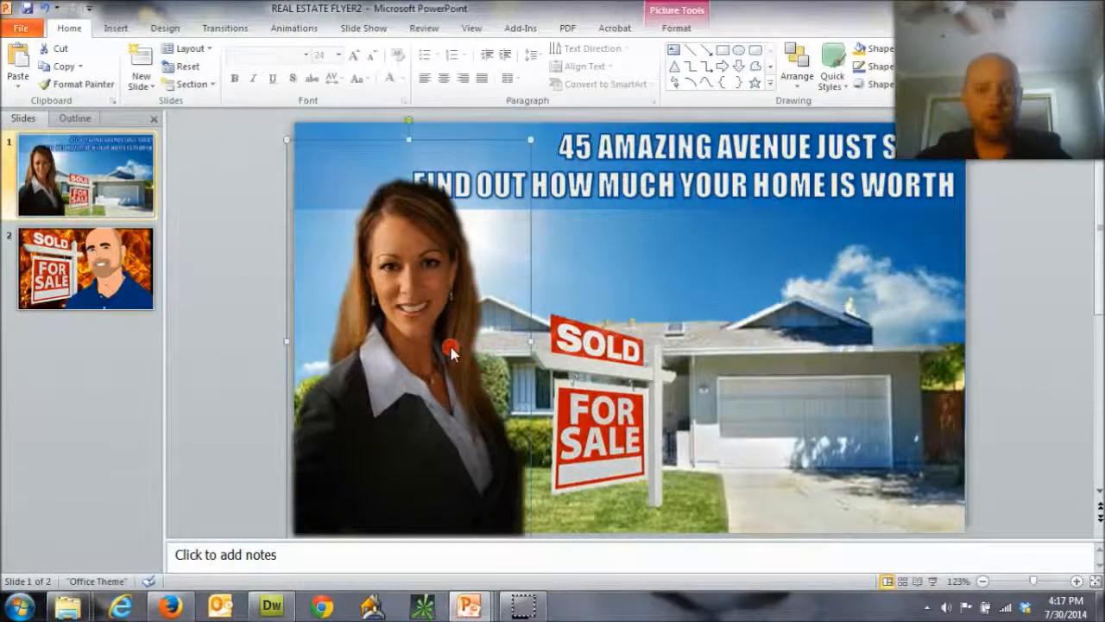
right_click(450, 353)
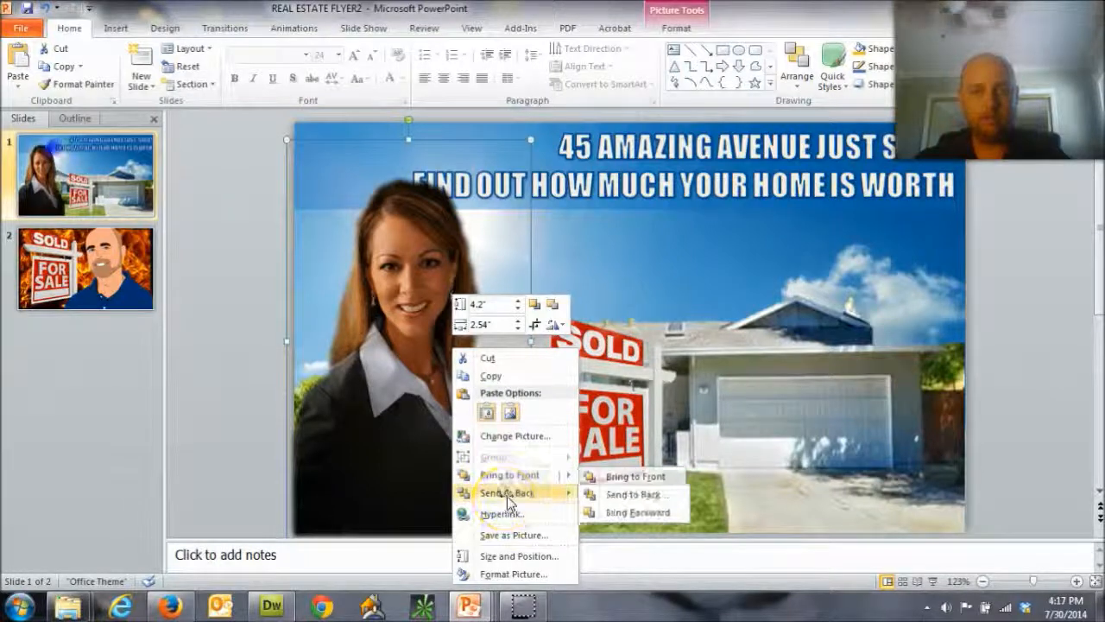
click(507, 495)
Bring the house picture to the front, and send it to the back behind the realtor and the sold sign
right_click(791, 454)
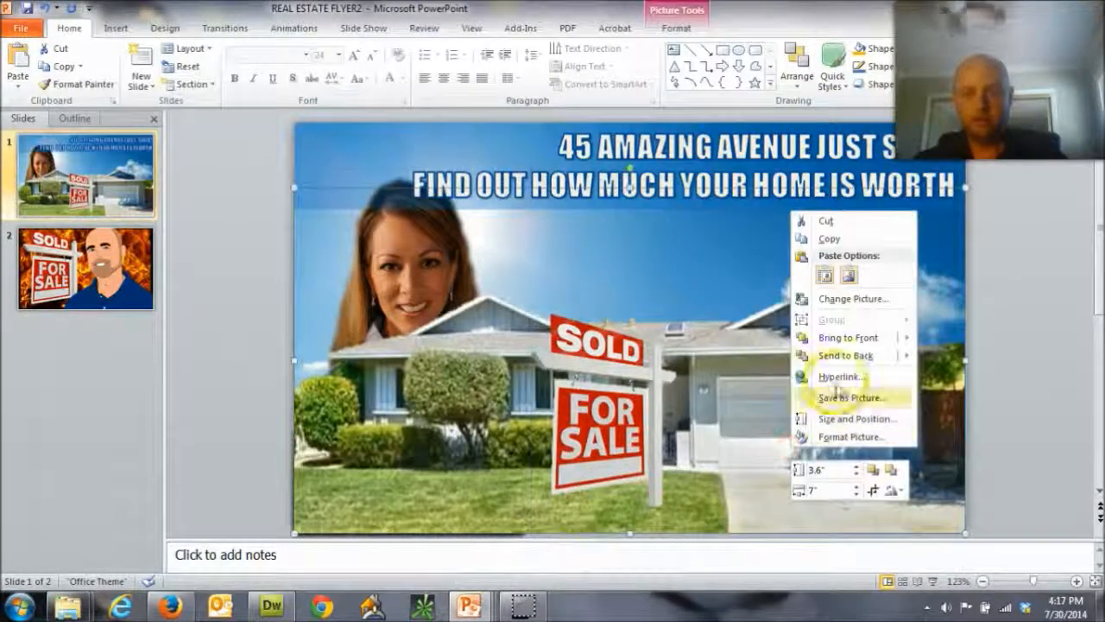
click(829, 337)
right_click(703, 421)
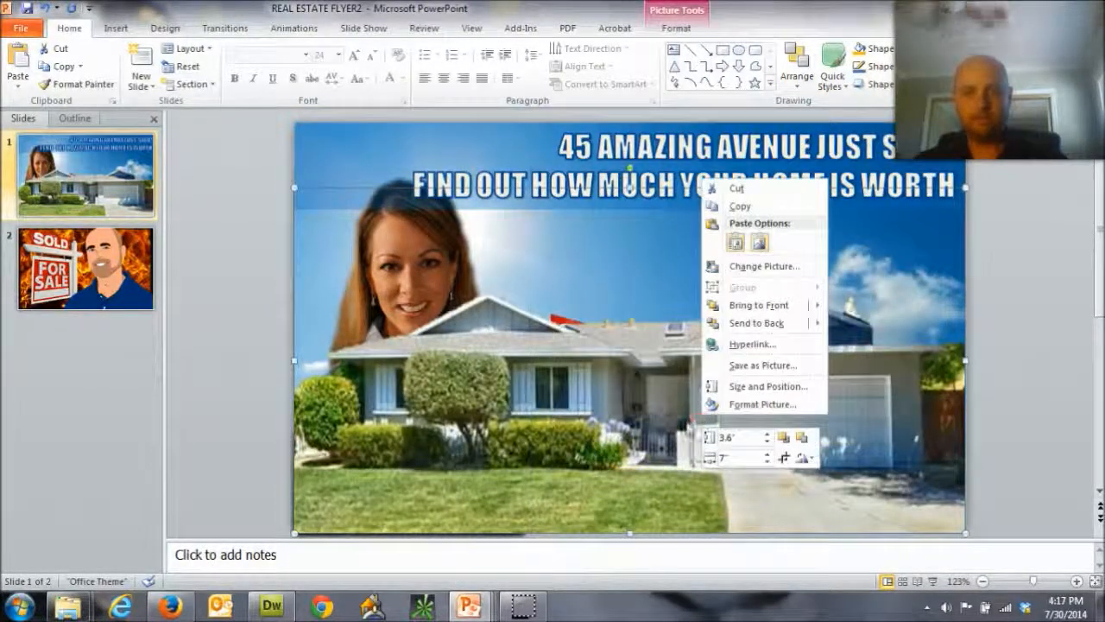
click(757, 323)
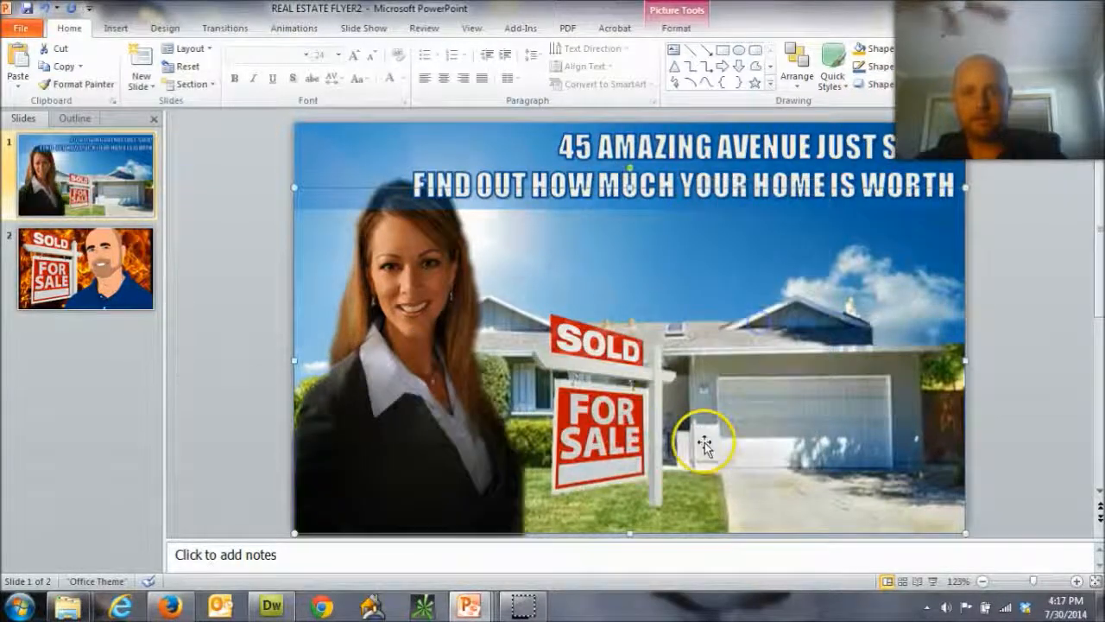
click(195, 364)
click(291, 405)
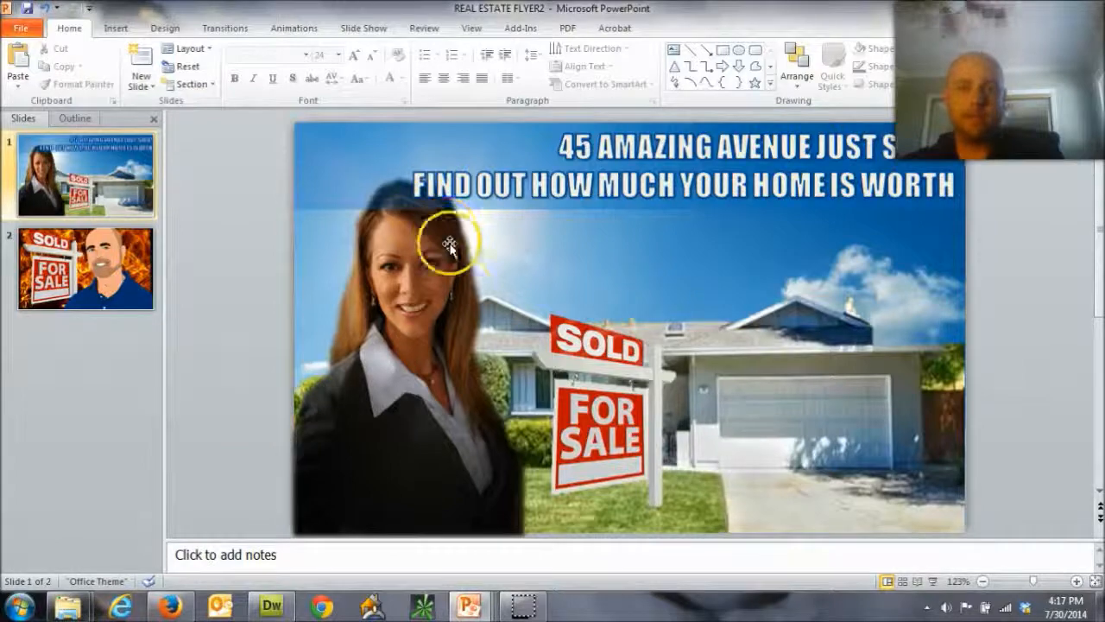
Swap the flyer's layout by moving the realtor cutout to the slide's right side and the sold sign to its left side
drag(475, 233, 947, 227)
drag(773, 350, 486, 346)
drag(621, 357, 407, 373)
drag(908, 365, 913, 386)
click(415, 441)
drag(414, 440, 462, 439)
drag(943, 425, 857, 425)
On slide 2, move the cartoon man down so his whole head fits inside the flame background
click(121, 289)
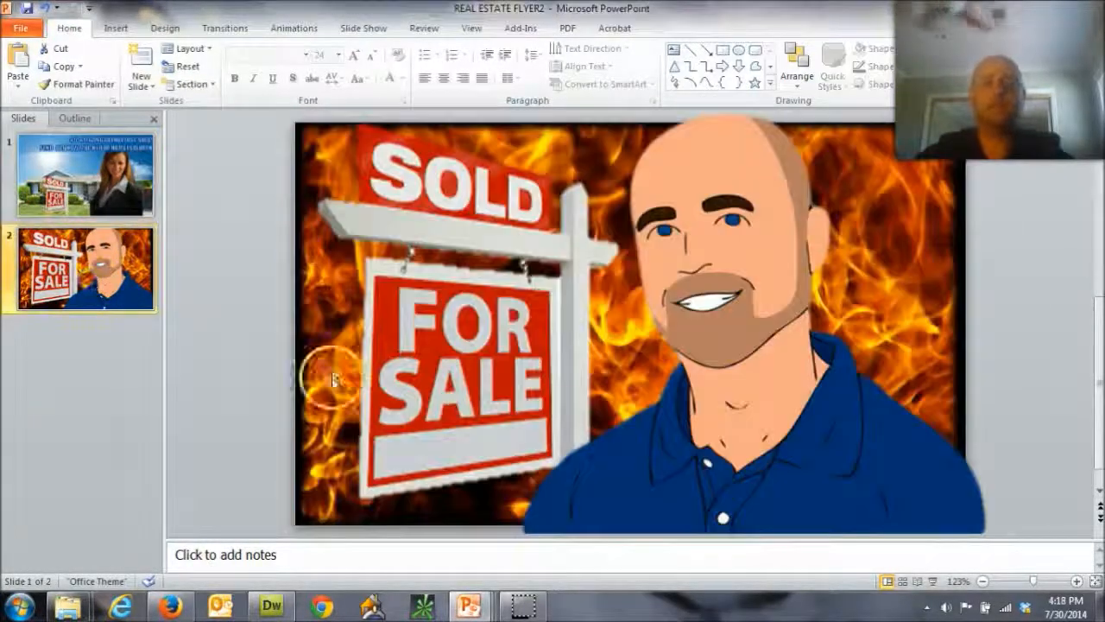
click(761, 353)
drag(787, 347, 793, 380)
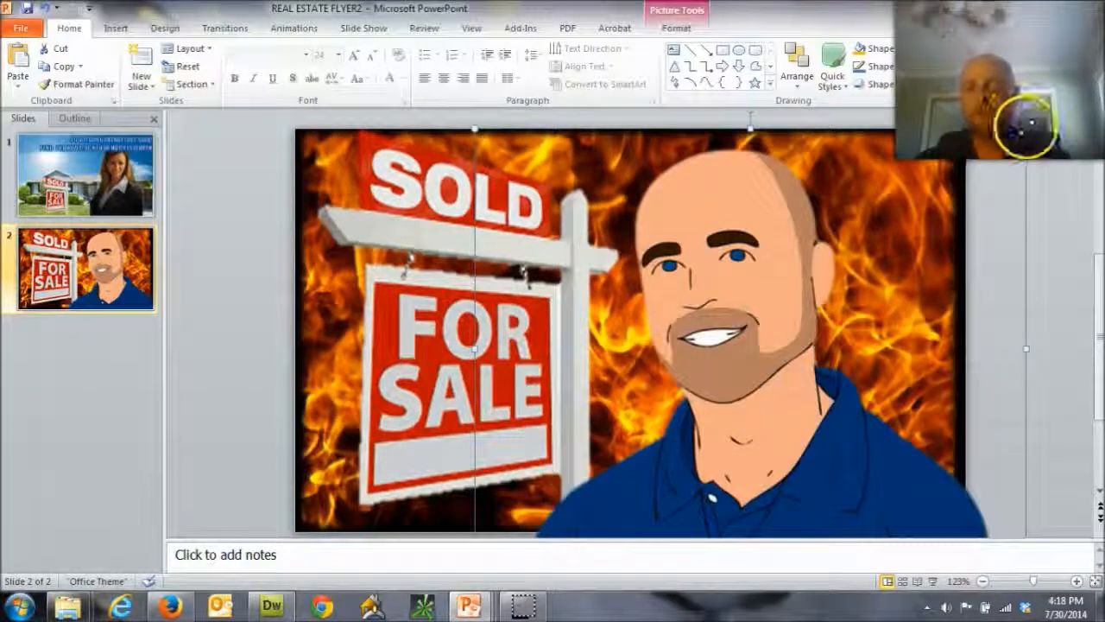